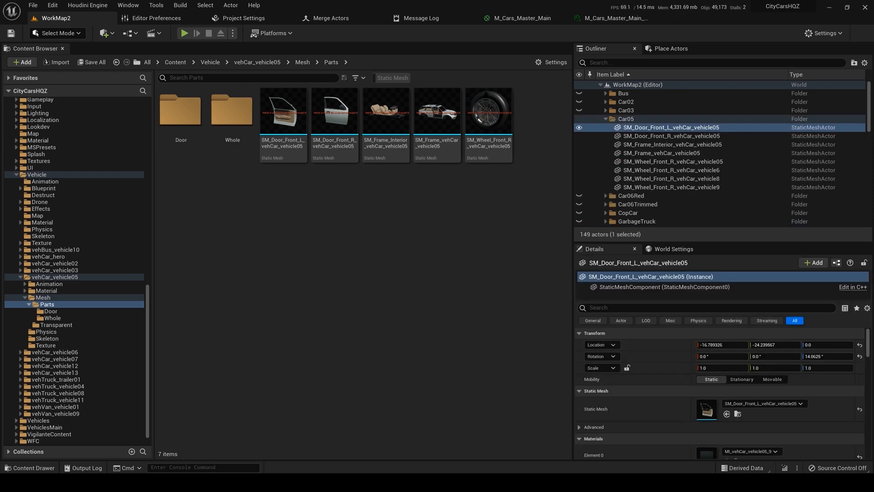
Step: Select the SM_Frame_vehCar_vehicle05 actor of Car05 and view the highlighted frame on the assembled car
{"action": "left_click", "coordinate": [661, 153]}
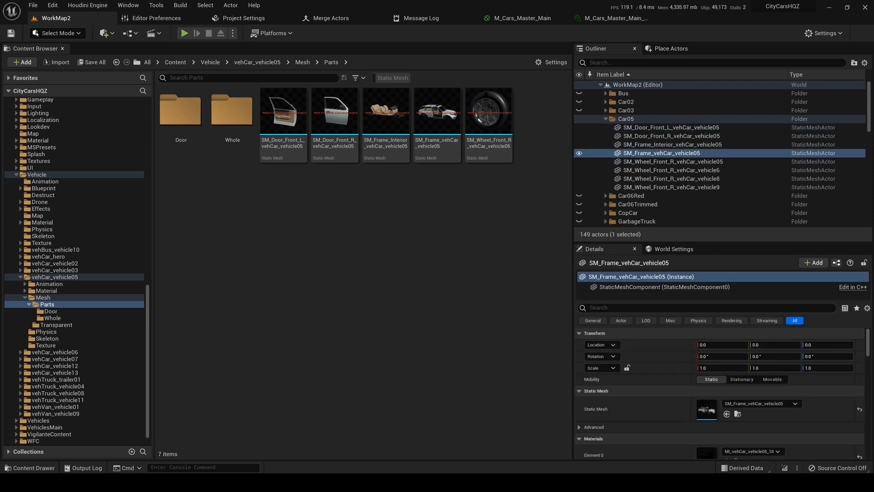
{"action": "left_click_drag", "start_coordinate": [873, 28], "coordinate": [491, 9]}
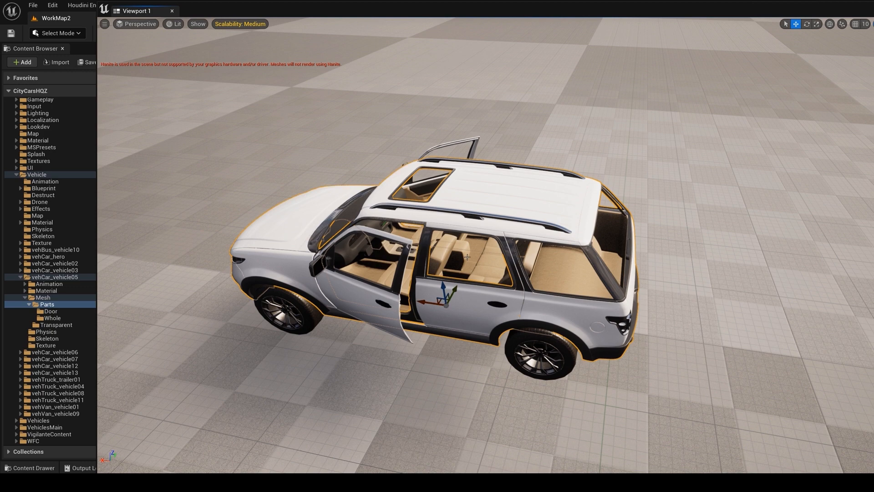
{"action": "left_click_drag", "start_coordinate": [438, 12], "coordinate": [834, 21]}
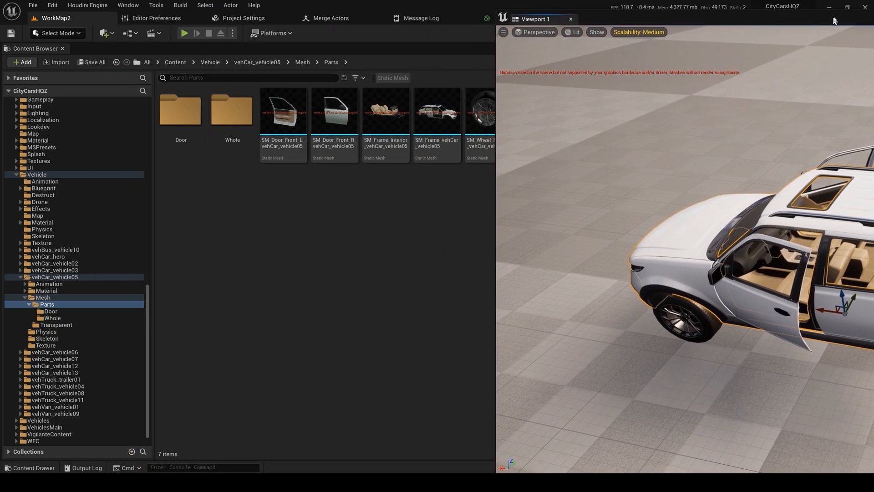
Step: Open the Whole folder inside Parts and examine the asset details of the SM_Car05_Trimmed_FULL mesh
{"action": "double_click", "coordinate": [226, 116]}
{"action": "left_click", "coordinate": [183, 126]}
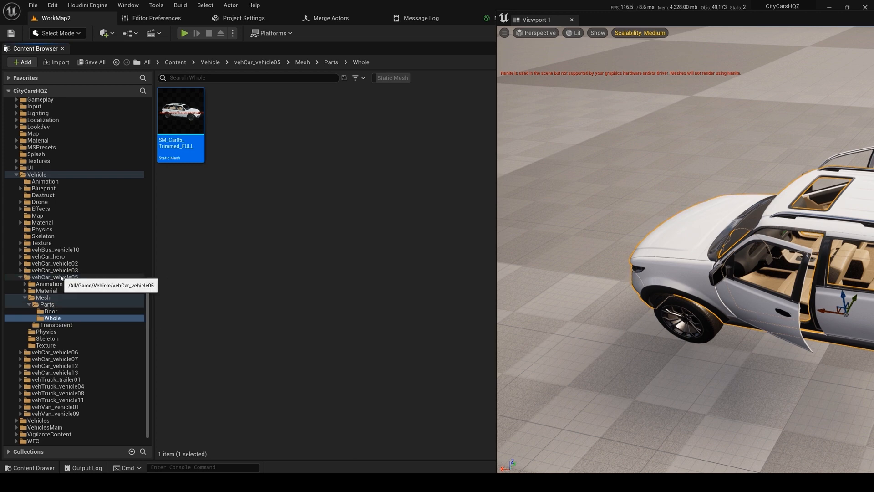
{"action": "mouse_move", "coordinate": [185, 128]}
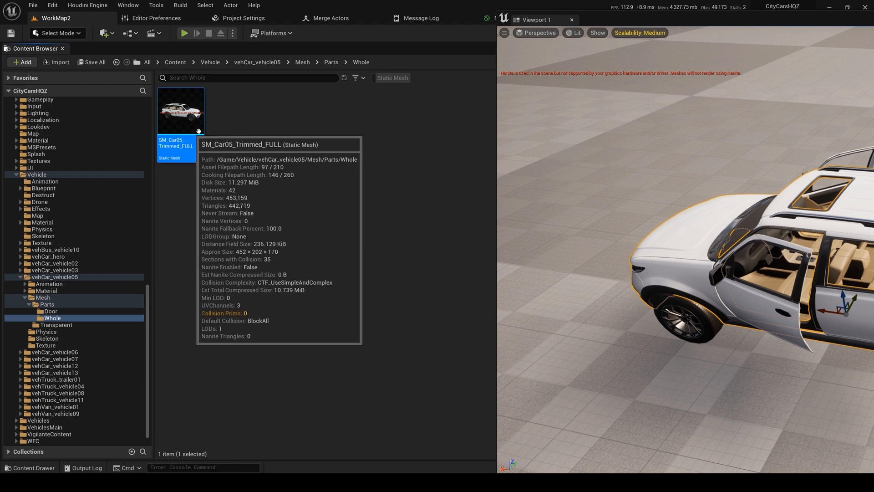
{"action": "left_click_drag", "start_coordinate": [730, 17], "coordinate": [607, 10]}
{"action": "mouse_move", "coordinate": [178, 113]}
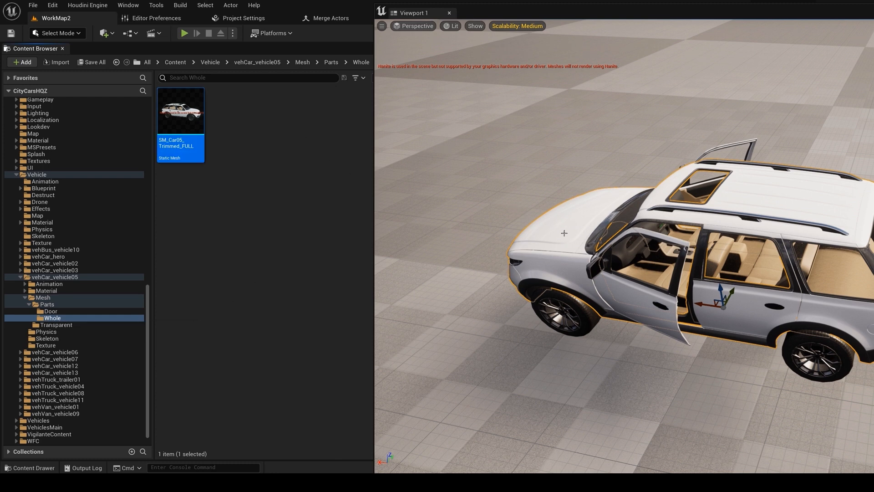
{"action": "left_click", "coordinate": [230, 5]}
{"action": "mouse_move", "coordinate": [319, 94]}
{"action": "left_click", "coordinate": [163, 266]}
{"action": "left_click", "coordinate": [182, 126]}
{"action": "left_click_drag", "start_coordinate": [670, 13], "coordinate": [474, 14]}
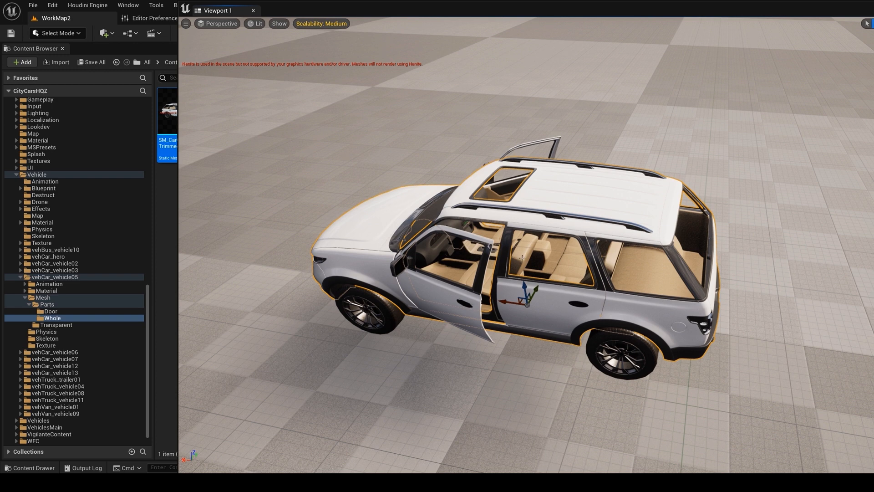
{"action": "left_click_drag", "start_coordinate": [386, 16], "coordinate": [535, 17]}
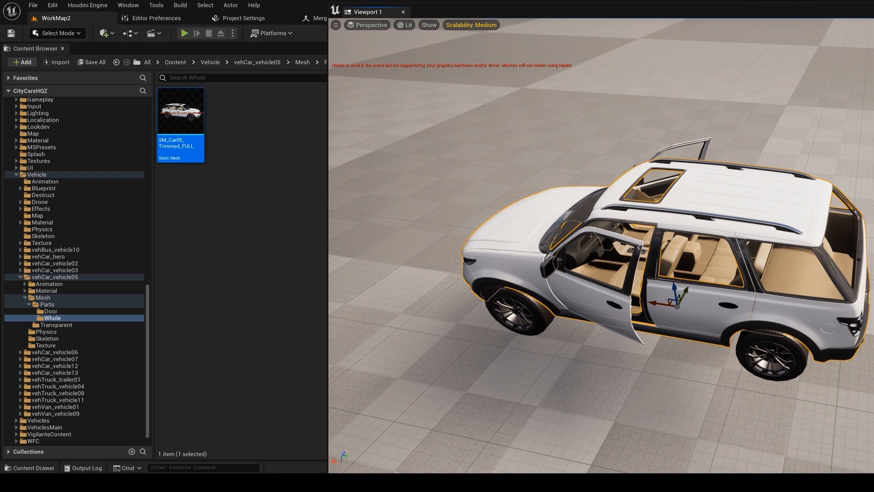
{"action": "left_click_drag", "start_coordinate": [609, 17], "coordinate": [513, 17]}
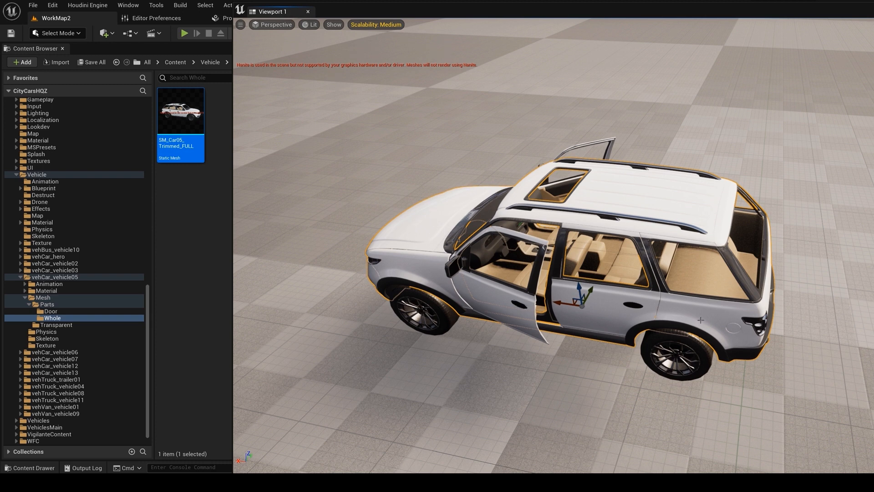
Step: Switch to Modeling Mode and try the Tri Select tool on the car's open front door
{"action": "left_click", "coordinate": [508, 298]}
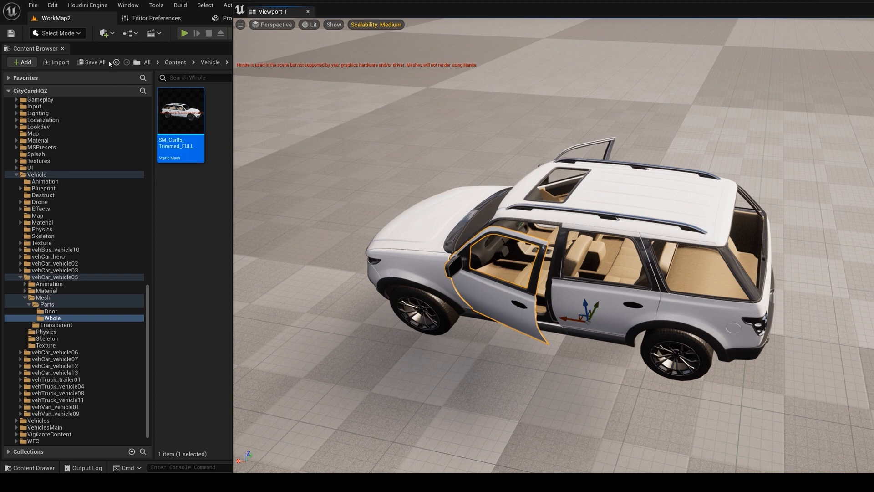
{"action": "left_click", "coordinate": [57, 32]}
{"action": "left_click", "coordinate": [69, 83]}
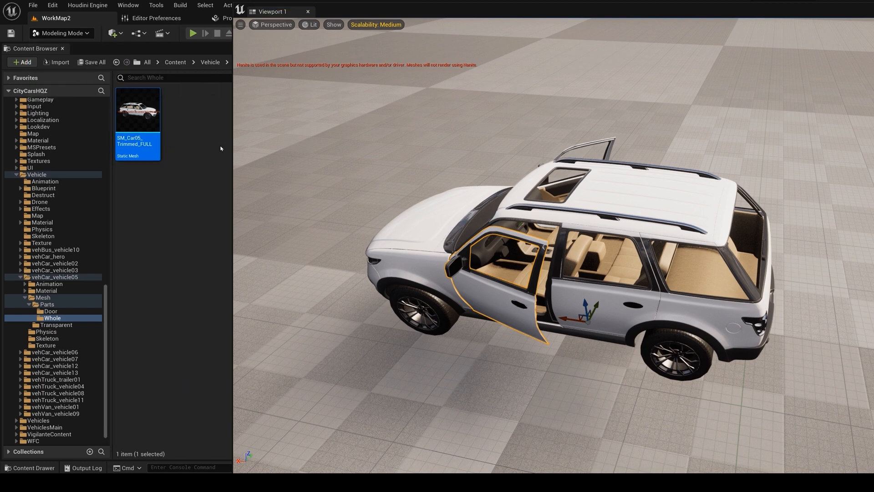
{"action": "left_click_drag", "start_coordinate": [334, 10], "coordinate": [681, 12]}
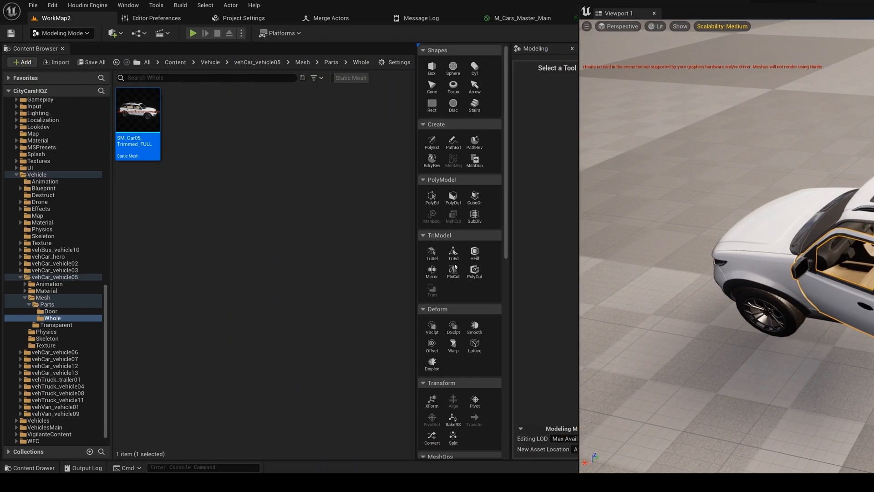
{"action": "left_click", "coordinate": [431, 257]}
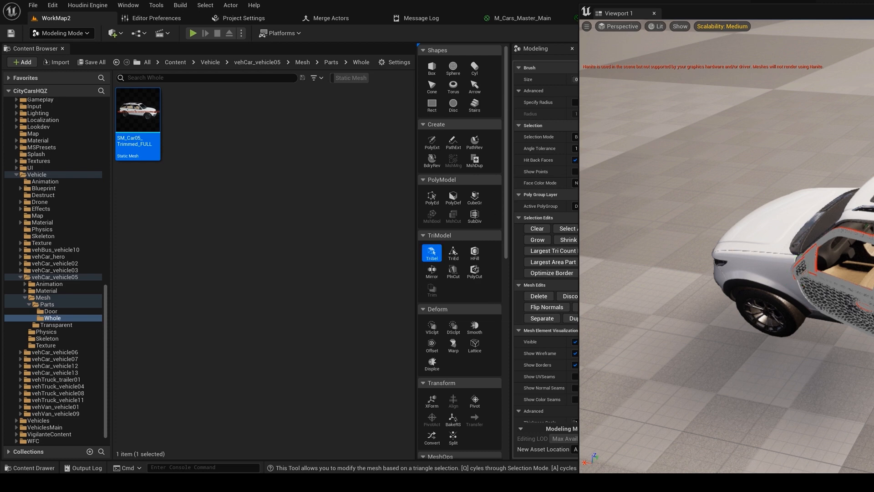
{"action": "key", "text": "Escape"}
Step: Inspect the merged SM_Car05_Trimmed_FULL mesh and its material slots in the mesh editor, and return to WorkMap2
{"action": "left_click_drag", "start_coordinate": [769, 21], "coordinate": [852, 12]}
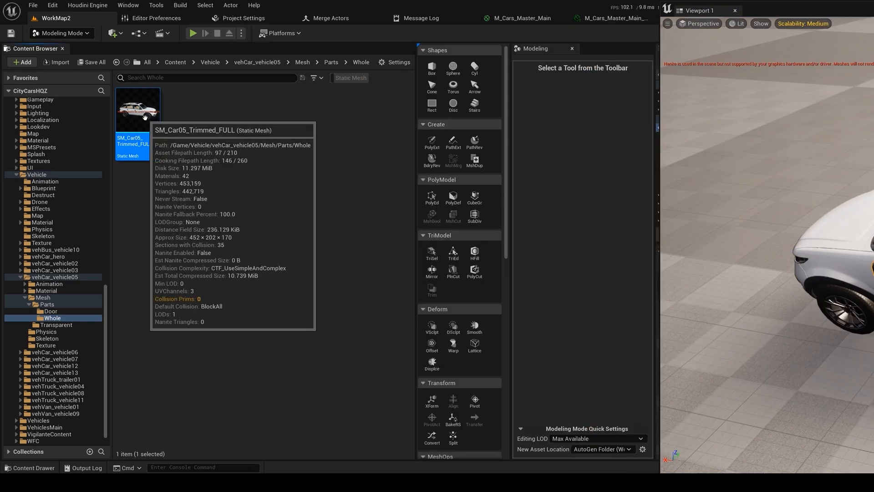
{"action": "double_click", "coordinate": [145, 117]}
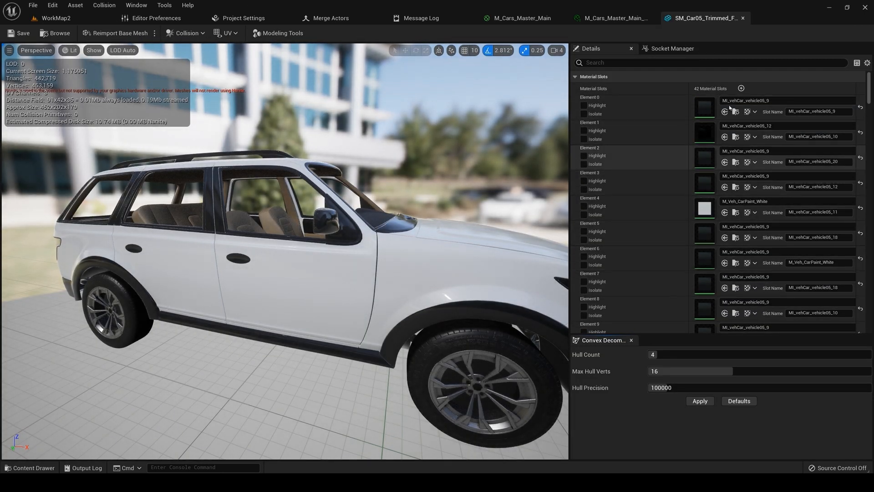
{"action": "left_click", "coordinate": [743, 18]}
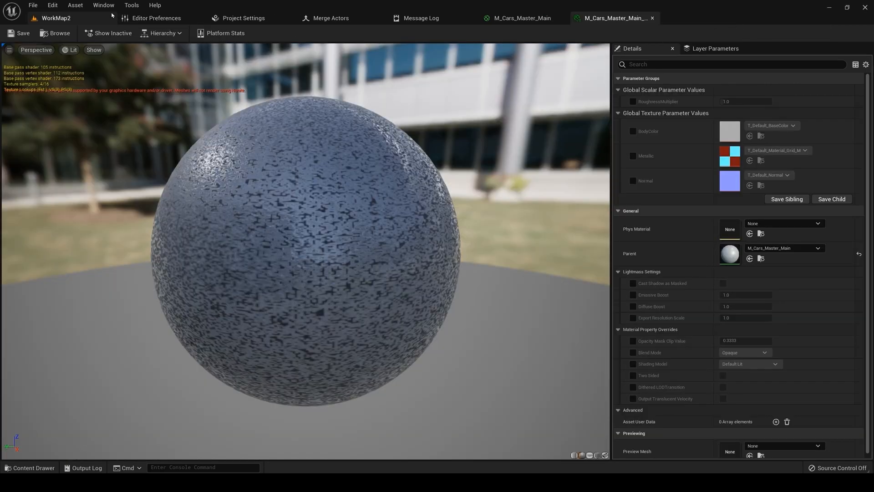
{"action": "left_click", "coordinate": [56, 18]}
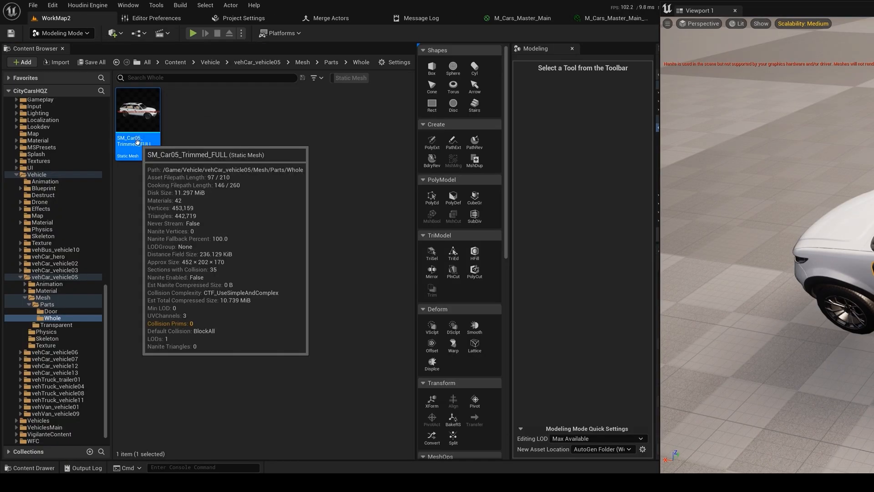
{"action": "left_click_drag", "start_coordinate": [768, 12], "coordinate": [481, 16]}
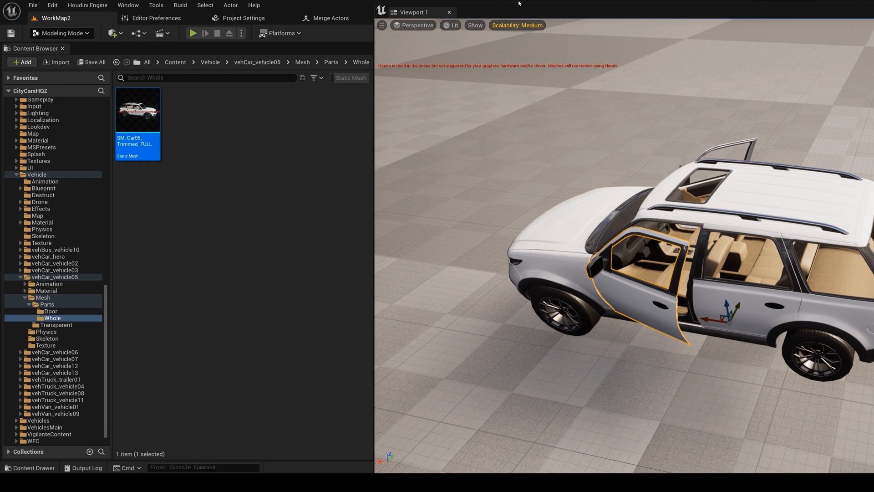
{"action": "left_click_drag", "start_coordinate": [519, 3], "coordinate": [406, 3]}
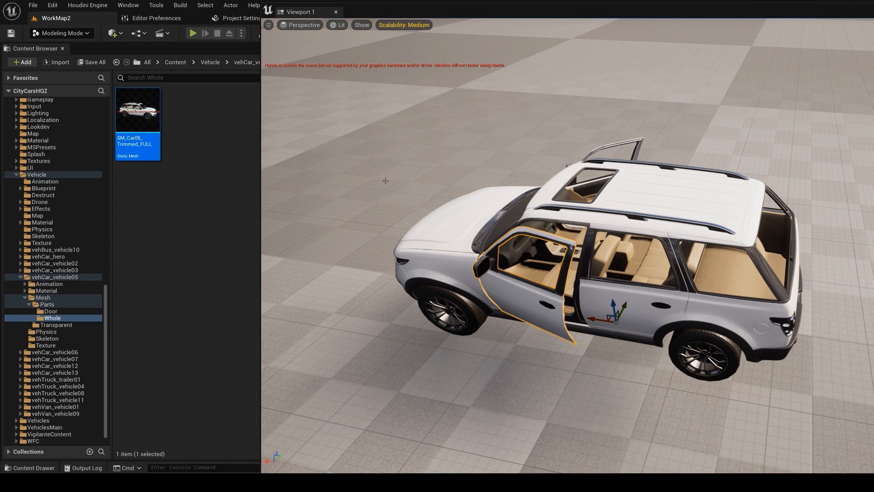
{"action": "left_click_drag", "start_coordinate": [380, 10], "coordinate": [400, 16]}
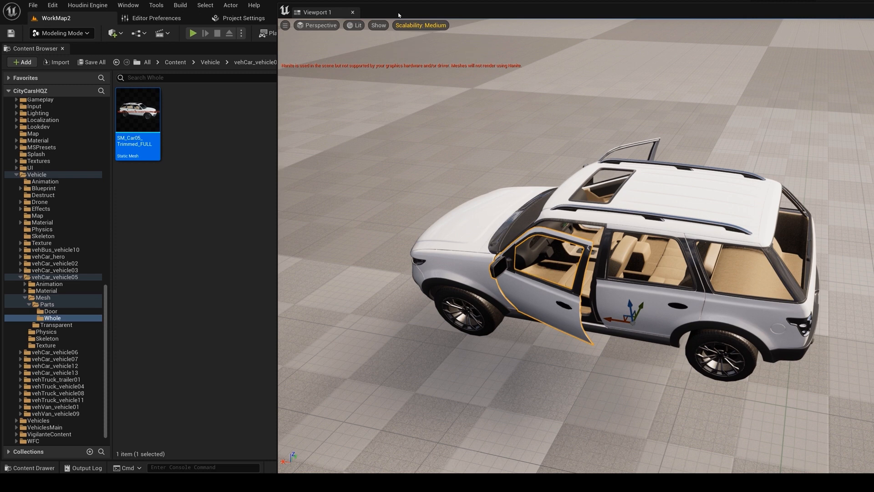
{"action": "left_click_drag", "start_coordinate": [399, 14], "coordinate": [446, 13]}
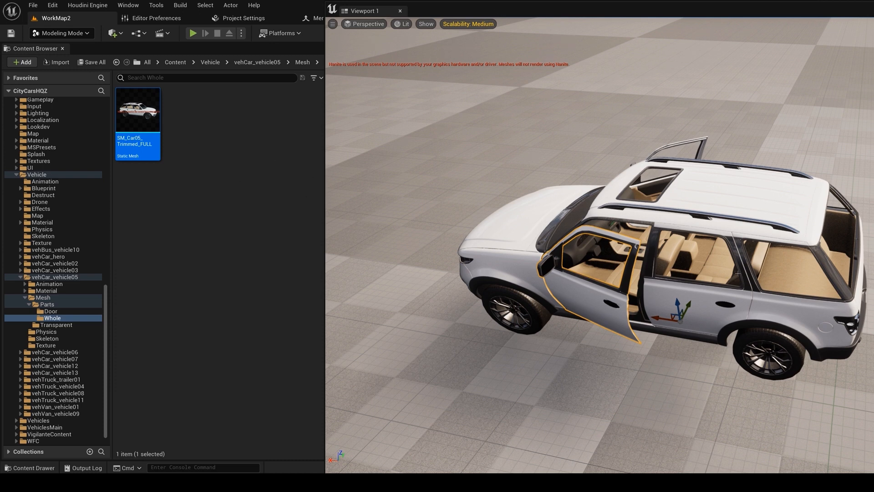
{"action": "mouse_move", "coordinate": [134, 120]}
{"action": "left_click", "coordinate": [199, 167]}
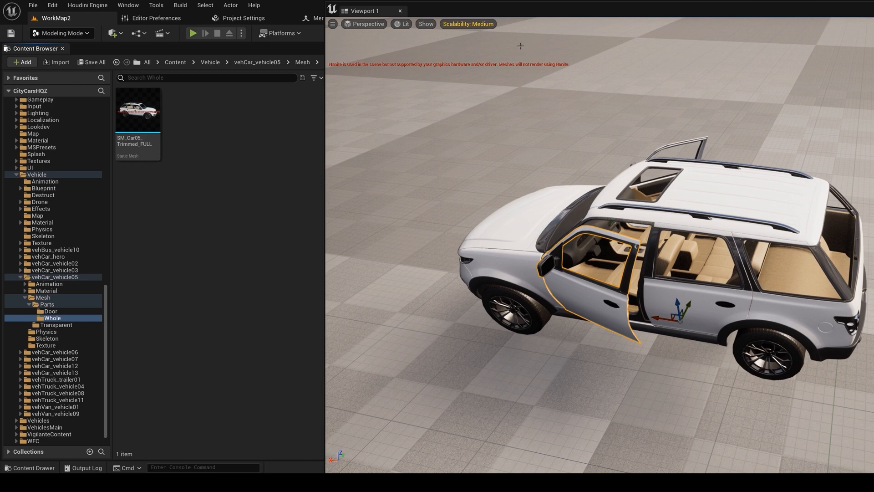
Step: Reopen SM_Car05_Trimmed_FULL from the Parts/Whole folder to review its materials, and go back to the WorkMap2 level
{"action": "left_click_drag", "start_coordinate": [526, 9], "coordinate": [791, 12]}
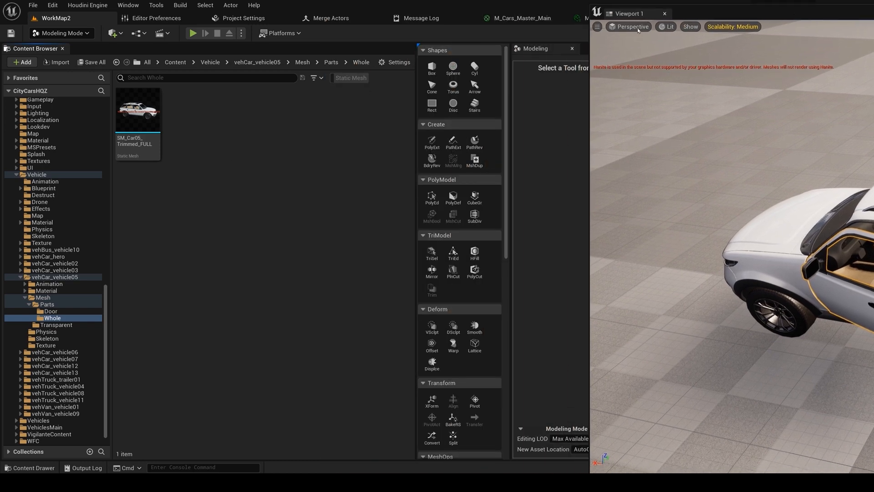
{"action": "double_click", "coordinate": [150, 113]}
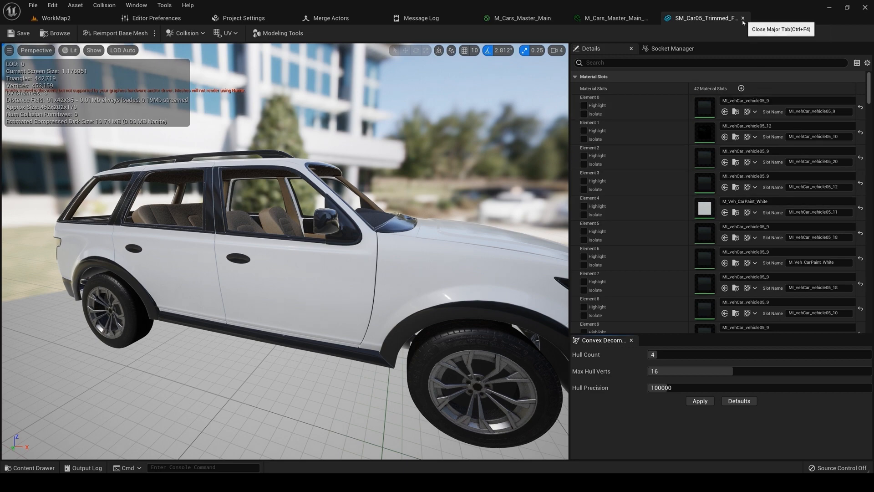
{"action": "left_click", "coordinate": [742, 19]}
{"action": "left_click", "coordinate": [59, 19]}
Step: Browse to HQ_Redo/Car05/Whole and check the asset details of its SM_Car05_Trimmed_FULL mesh
{"action": "scroll", "coordinate": [58, 187], "scroll_direction": "up", "scroll_amount": 15}
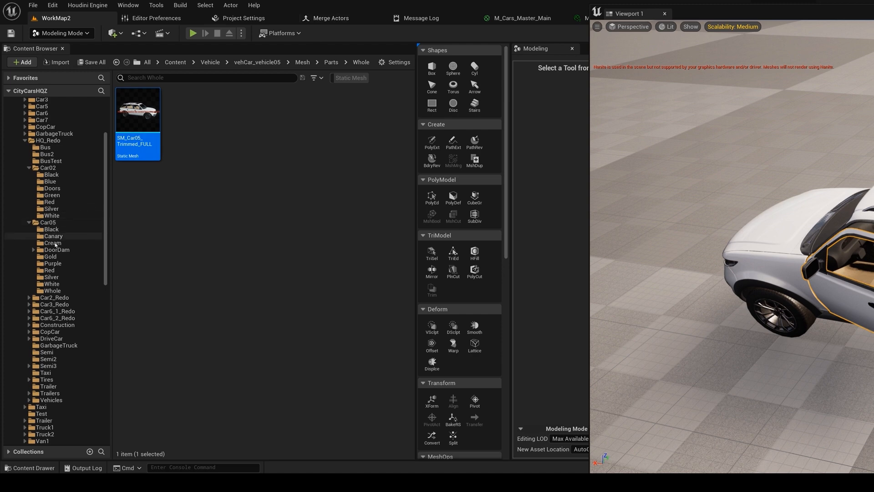
{"action": "left_click", "coordinate": [54, 291]}
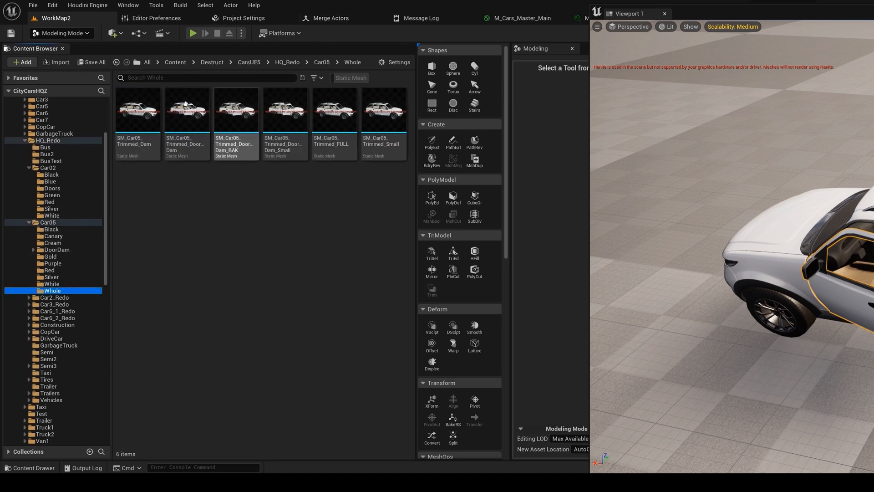
{"action": "left_click", "coordinate": [182, 218]}
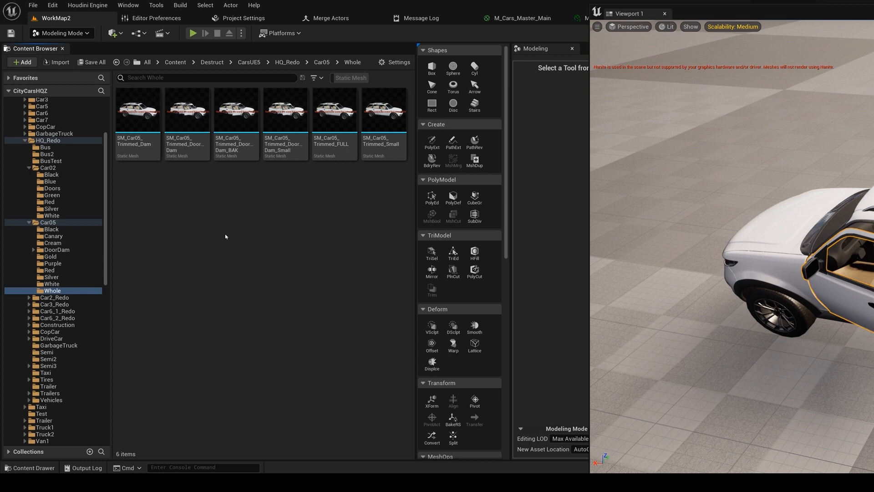
{"action": "left_click", "coordinate": [333, 113]}
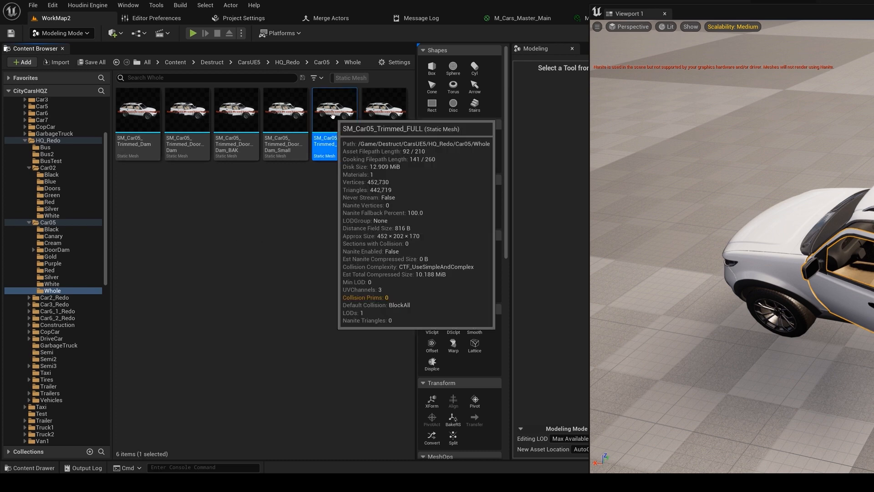
Step: Place the HQ_Redo version of SM_Car05_Trimmed_FULL on an empty floor area as a preview and delete it again
{"action": "right_click_drag", "start_coordinate": [737, 236], "coordinate": [688, 156]}
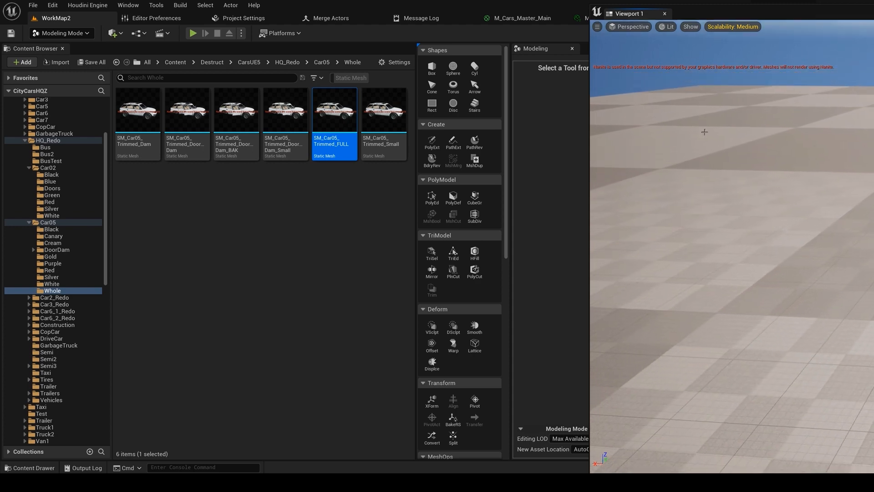
{"action": "left_click_drag", "start_coordinate": [795, 13], "coordinate": [623, 16]}
{"action": "mouse_move", "coordinate": [378, 137]}
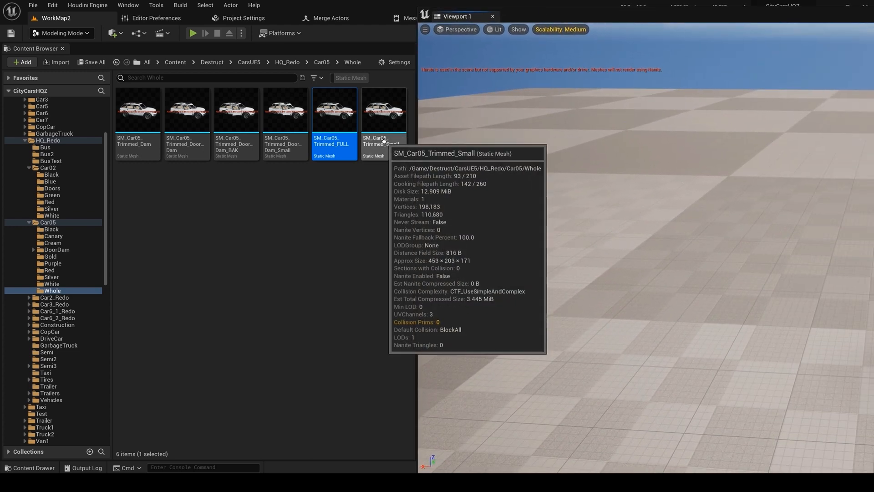
{"action": "left_click_drag", "start_coordinate": [335, 114], "coordinate": [668, 317]}
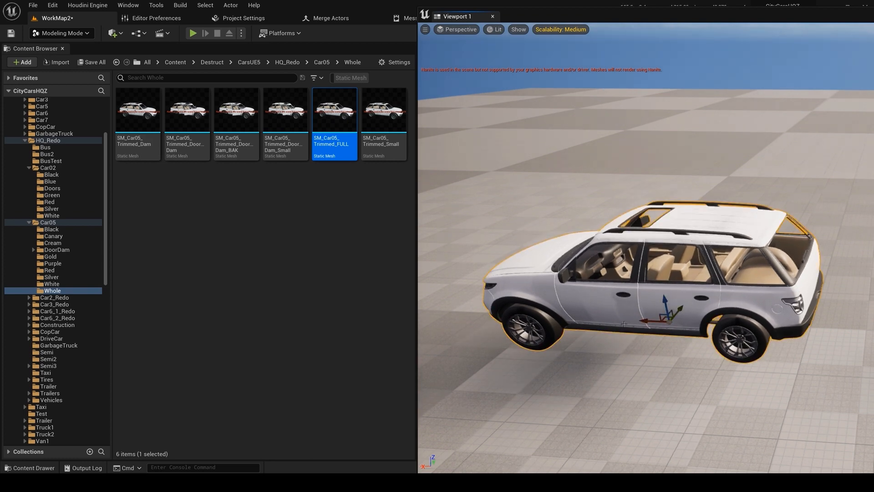
{"action": "key", "text": "Delete"}
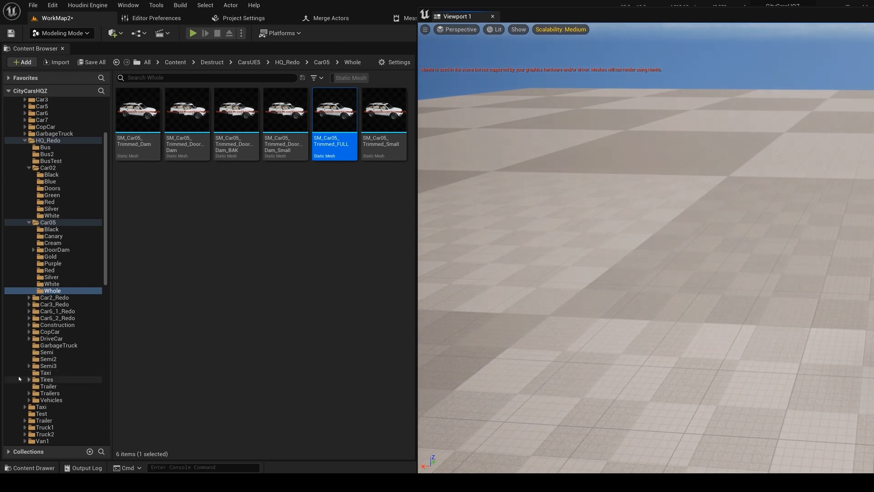
Step: Open the Car05 White folder to view its material instance and textures, and return the view to the open-door car
{"action": "left_click", "coordinate": [51, 284]}
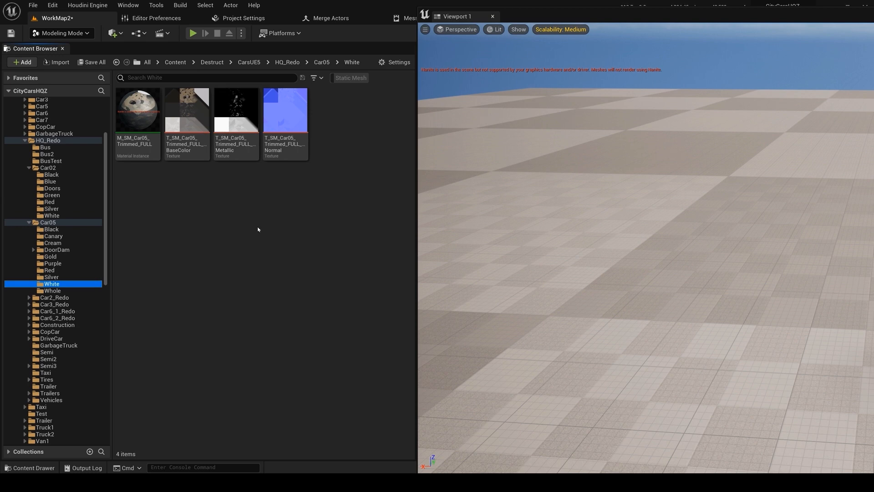
{"action": "left_click_drag", "start_coordinate": [755, 17], "coordinate": [523, 14]}
{"action": "mouse_move", "coordinate": [726, 178]}
{"action": "right_mouse_down"}
{"action": "mouse_move", "coordinate": [711, 170]}
{"action": "mouse_move", "coordinate": [751, 168]}
{"action": "mouse_move", "coordinate": [727, 179]}
{"action": "right_mouse_up"}
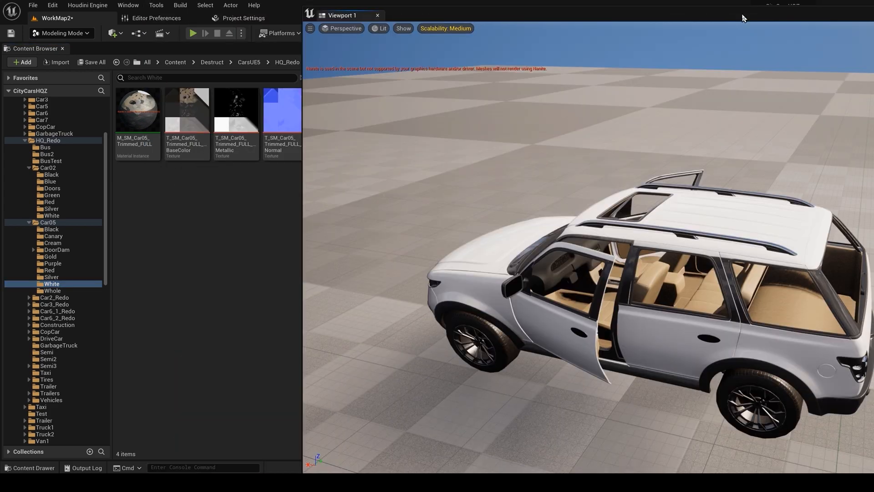
{"action": "left_click_drag", "start_coordinate": [742, 18], "coordinate": [702, 13]}
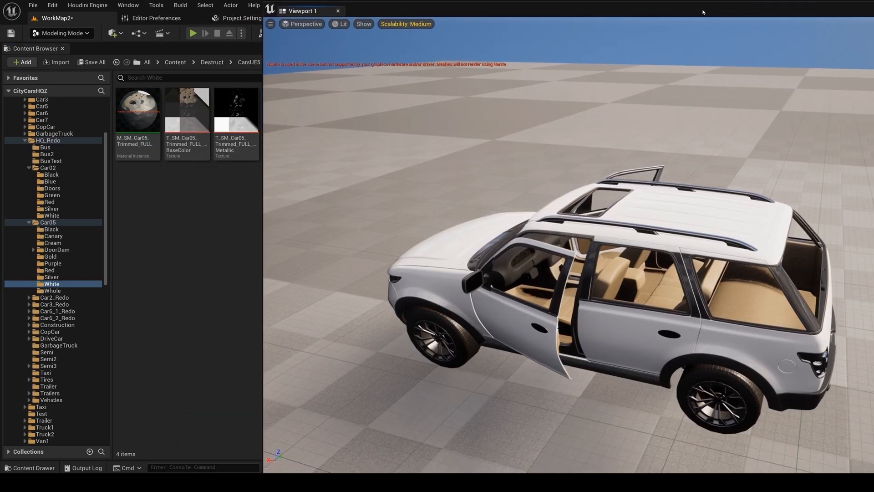
Step: Look at the white open-door car from above and from its side in the level
{"action": "right_click_drag", "start_coordinate": [651, 143], "coordinate": [618, 149]}
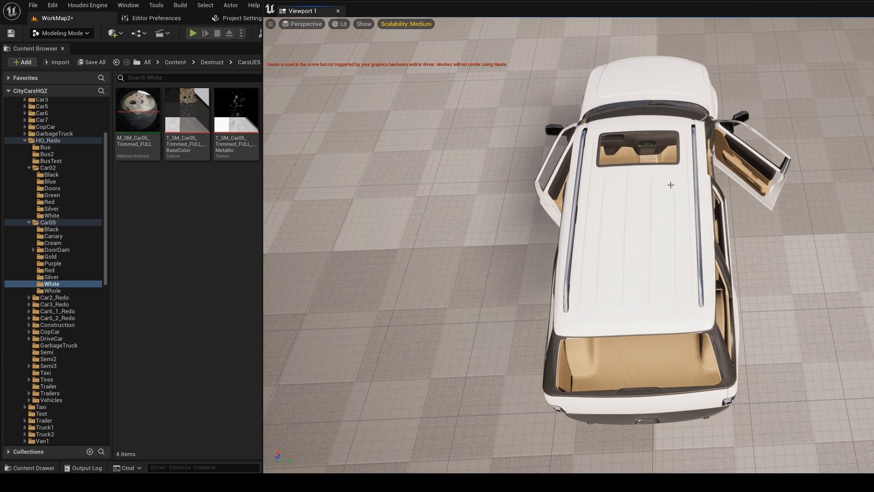
{"action": "key", "text": "a"}
{"action": "right_click_drag", "start_coordinate": [668, 202], "coordinate": [807, 168]}
{"action": "key", "text": "s"}
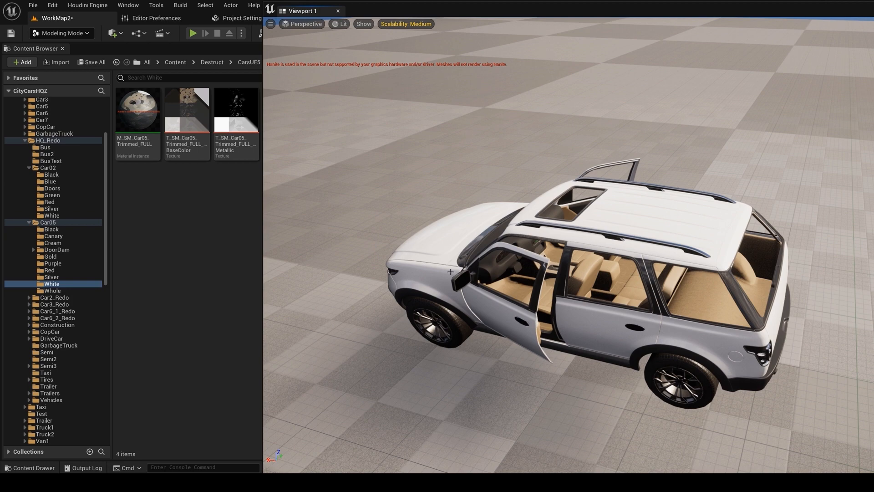
Step: Browse to Vehicle/vehCar_vehicle05/Mesh and its Parts subfolder, and check the asset details of SM_Frame_vehCar_vehicle05
{"action": "left_click_drag", "start_coordinate": [106, 264], "coordinate": [105, 420]}
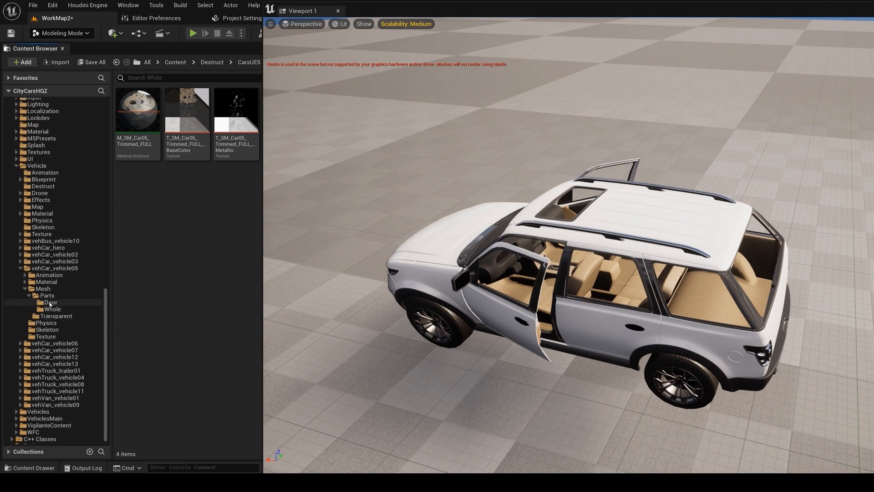
{"action": "left_click", "coordinate": [55, 268]}
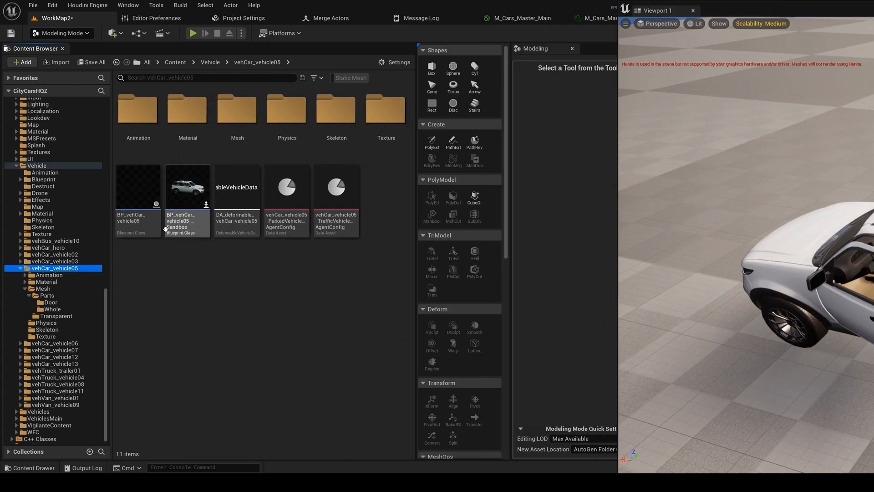
{"action": "left_click", "coordinate": [43, 288]}
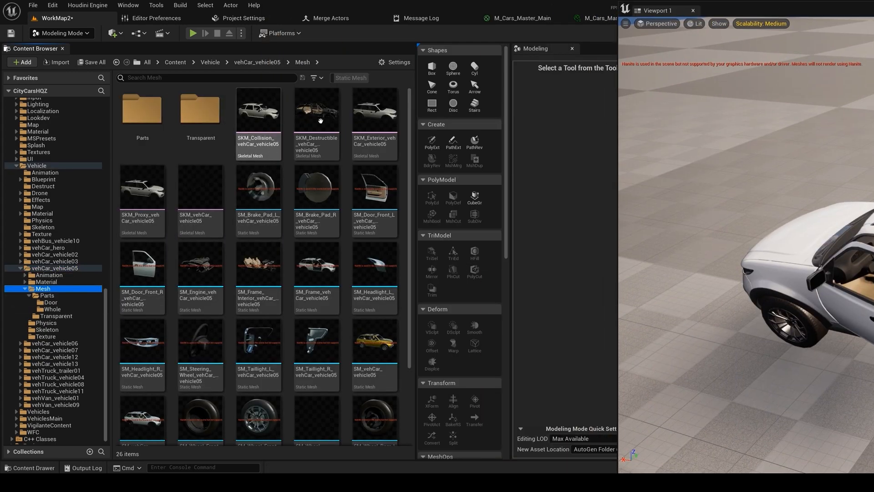
{"action": "mouse_move", "coordinate": [373, 134]}
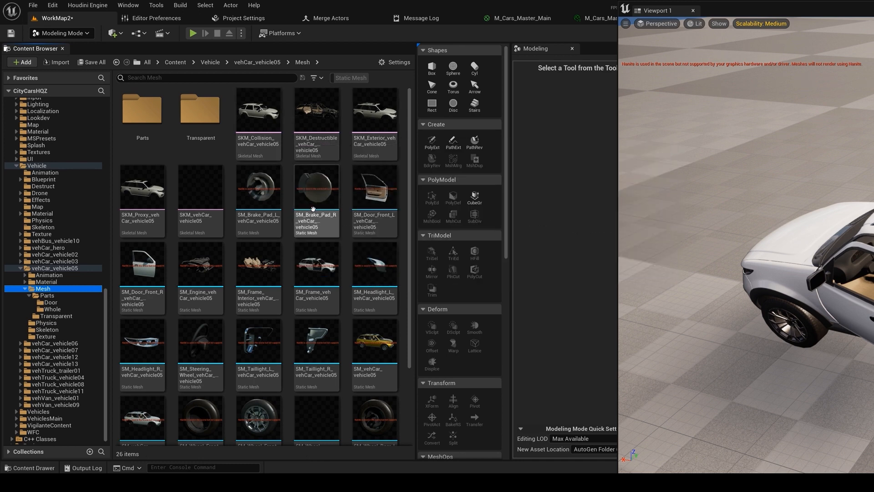
{"action": "left_click", "coordinate": [48, 296]}
{"action": "left_click", "coordinate": [400, 123]}
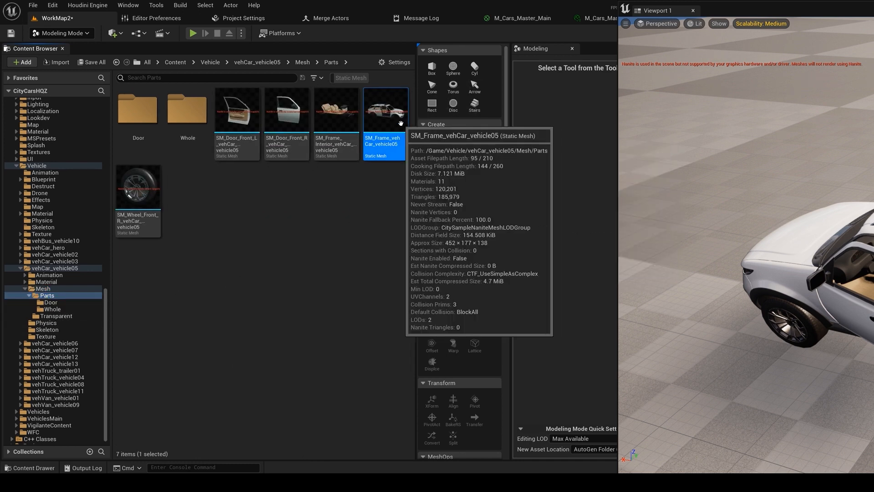
{"action": "left_click", "coordinate": [396, 221]}
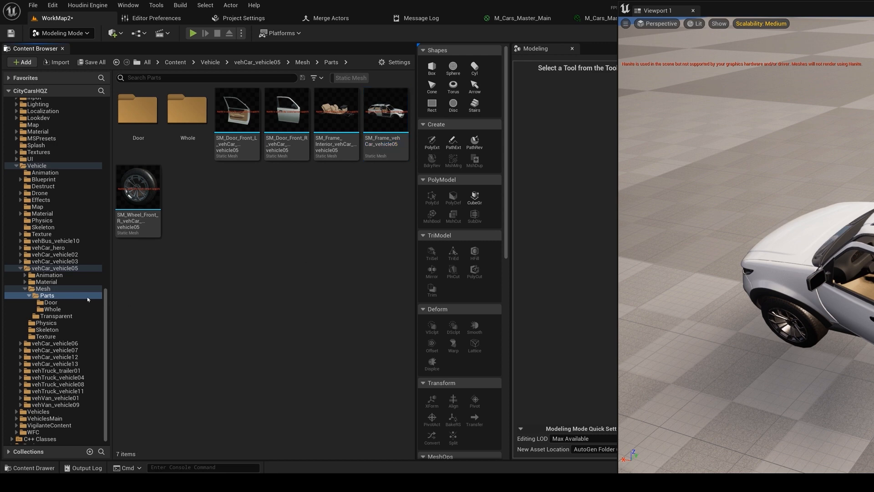
Step: Open the SKM_Collision_vehCar_vehicle05 skeletal mesh from the Mesh folder to view it, close it and return to the WorkMap2 level
{"action": "left_click", "coordinate": [42, 288]}
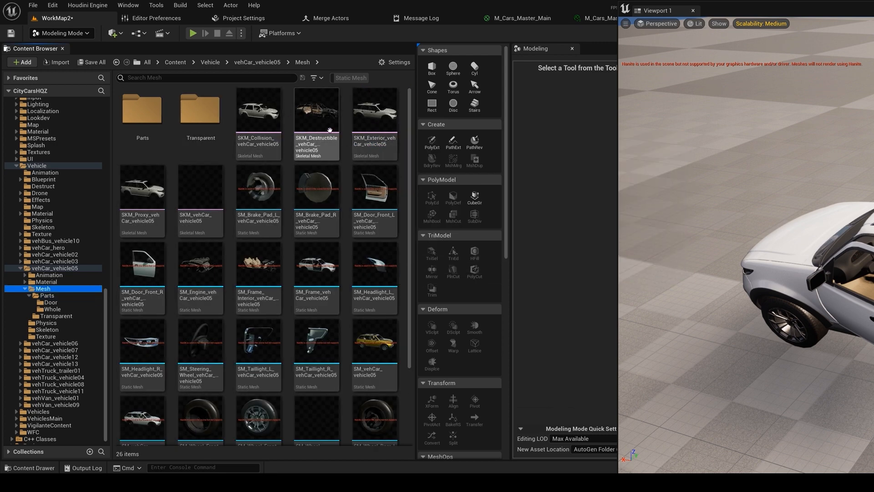
{"action": "mouse_move", "coordinate": [310, 150]}
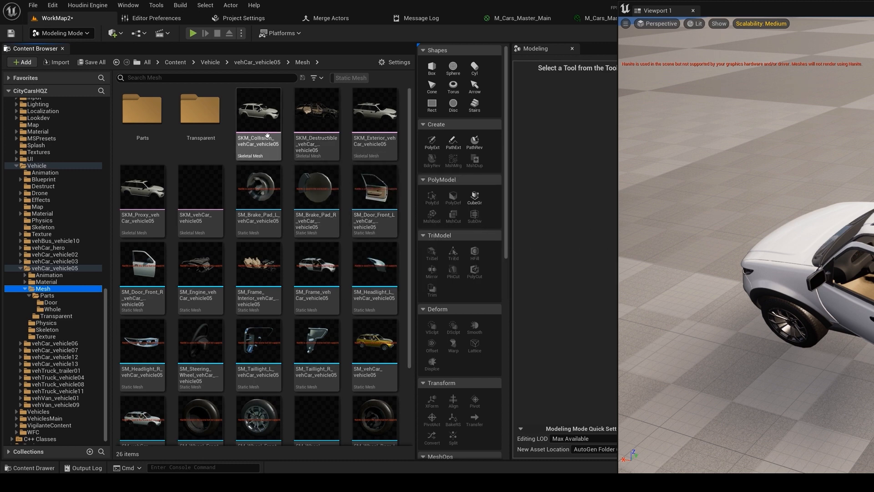
{"action": "mouse_move", "coordinate": [256, 120]}
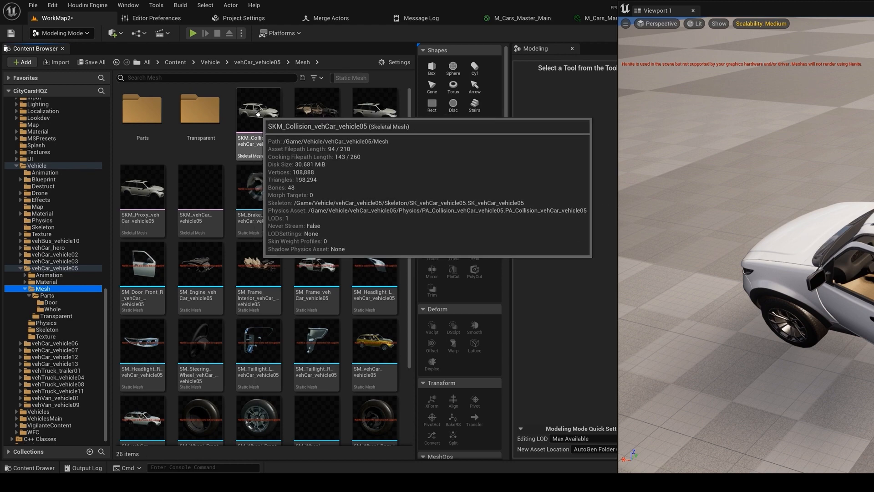
{"action": "left_click", "coordinate": [259, 112]}
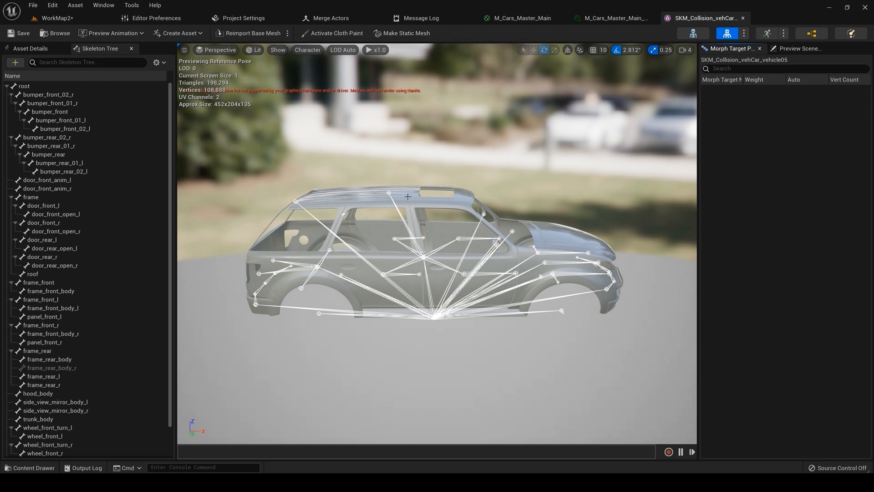
{"action": "left_click", "coordinate": [743, 18]}
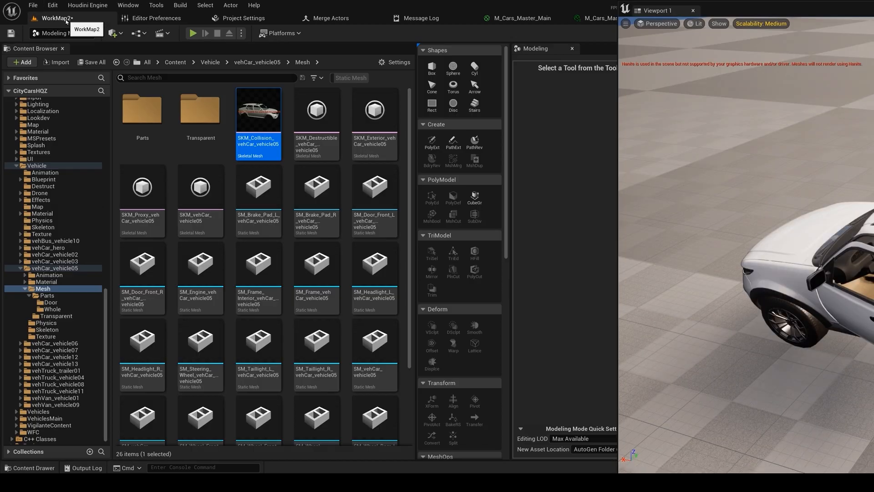
{"action": "left_click", "coordinate": [55, 17]}
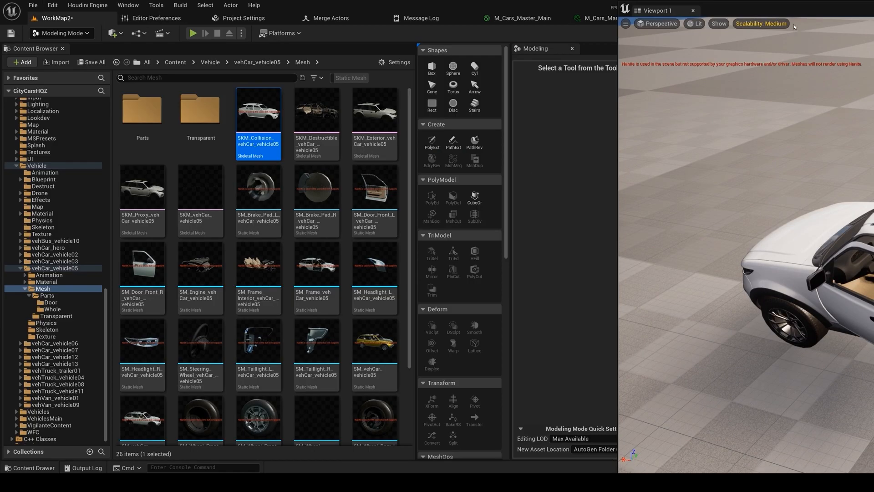
Step: Compare the separate meshes in the Mesh folder, including SM_Frame_vehCar_vehicle05, with the open-door car in the floating viewport
{"action": "left_click_drag", "start_coordinate": [795, 13], "coordinate": [427, 14]}
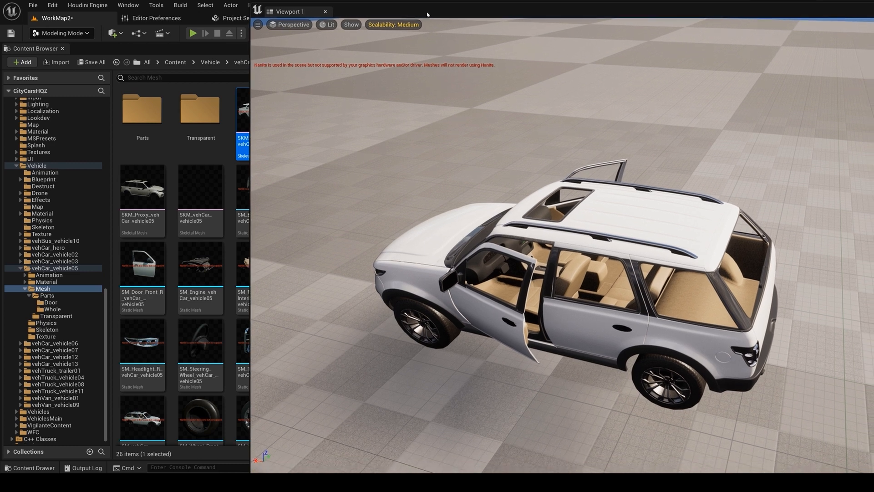
{"action": "left_click", "coordinate": [173, 167]}
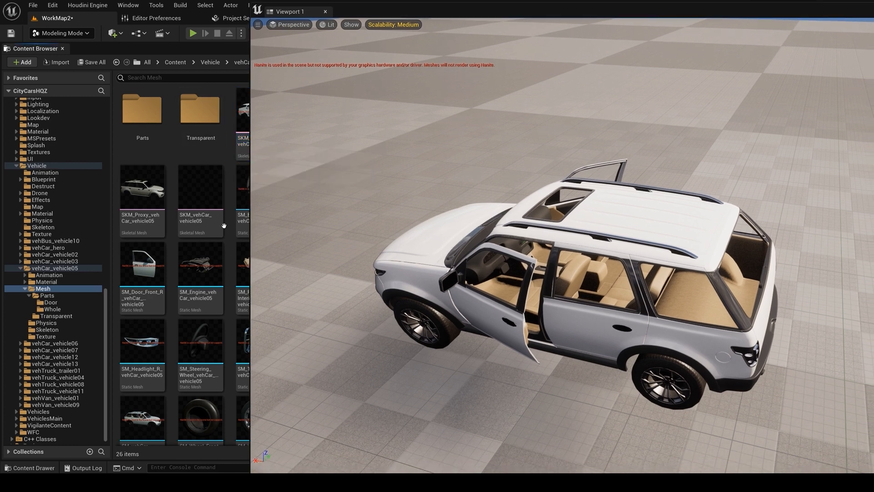
{"action": "left_click_drag", "start_coordinate": [452, 14], "coordinate": [625, 15]}
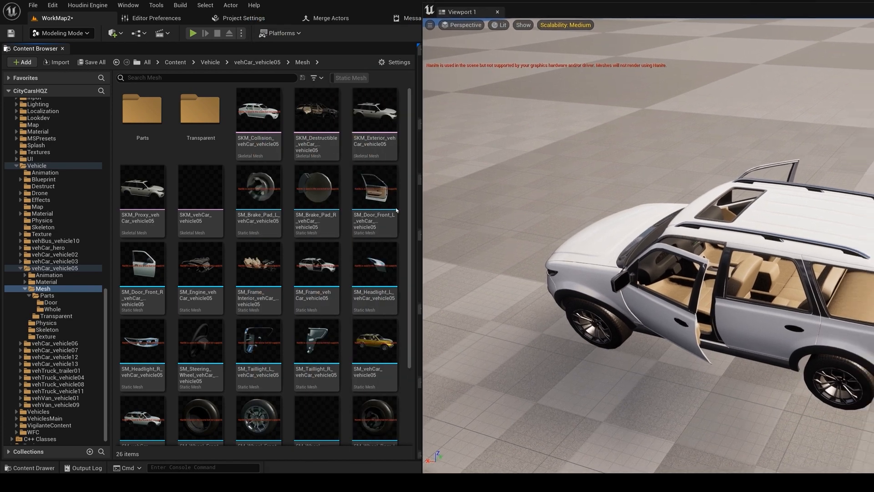
{"action": "mouse_move", "coordinate": [312, 274]}
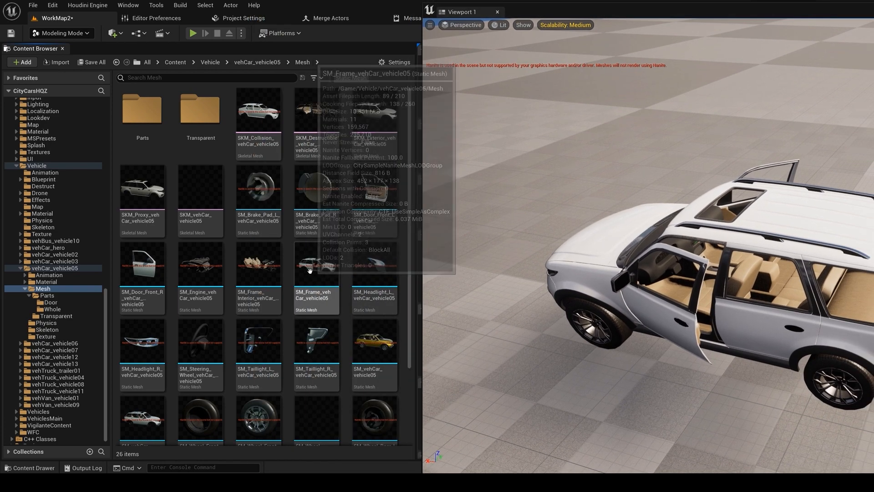
{"action": "left_click_drag", "start_coordinate": [630, 13], "coordinate": [480, 17]}
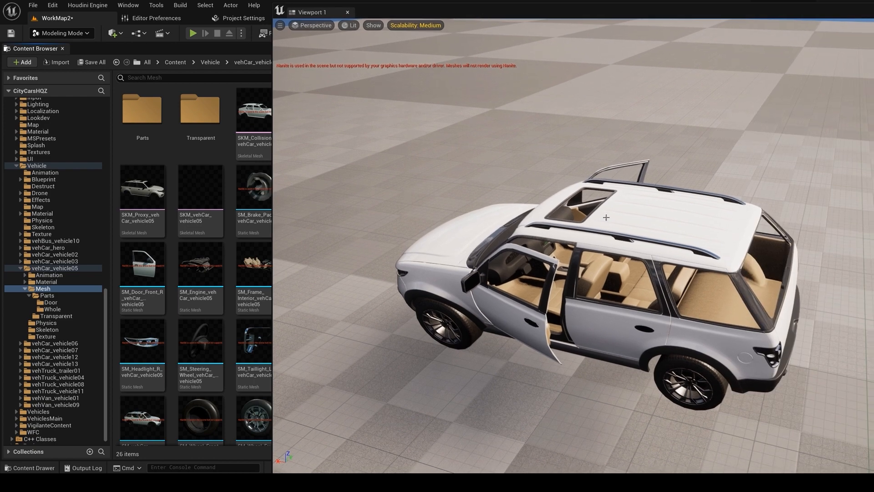
{"action": "left_click_drag", "start_coordinate": [469, 21], "coordinate": [742, 19]}
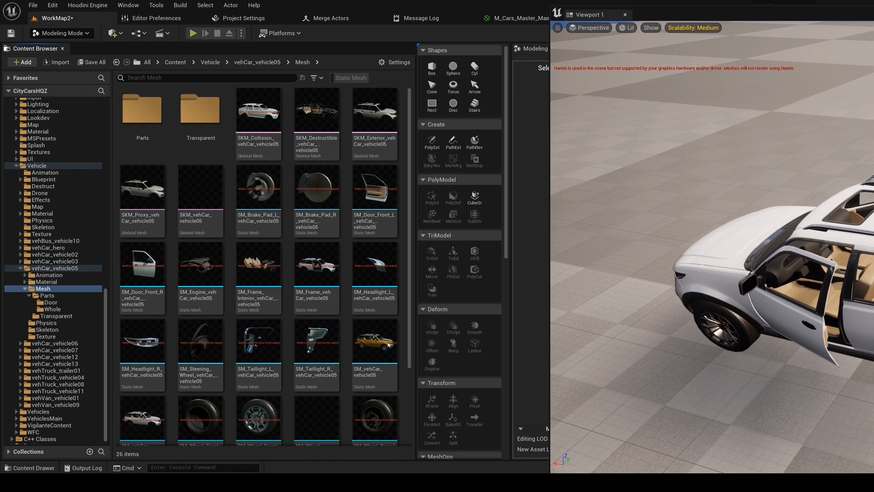
Step: Open the Parts/Whole folder, select all the Car05 door, interior, frame and wheel actors, and review the actor commands available for them
{"action": "left_click", "coordinate": [51, 309]}
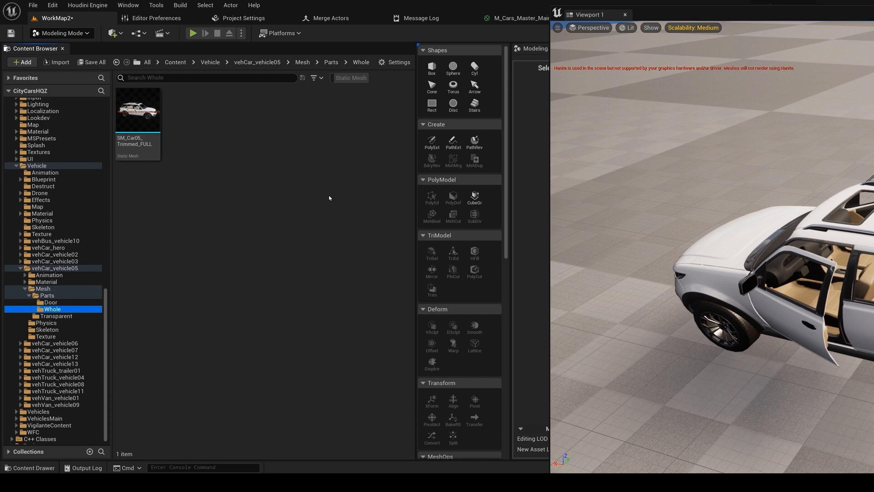
{"action": "left_click", "coordinate": [231, 6]}
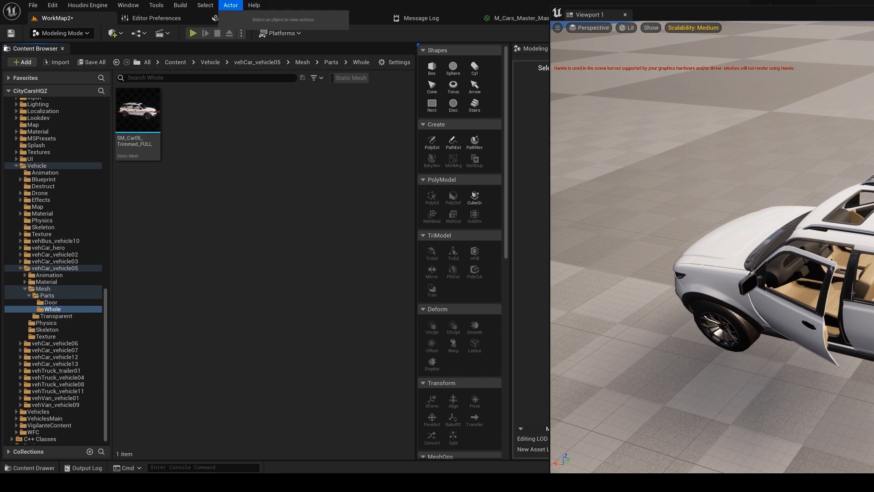
{"action": "left_click", "coordinate": [691, 263]}
{"action": "left_click", "coordinate": [691, 263]}
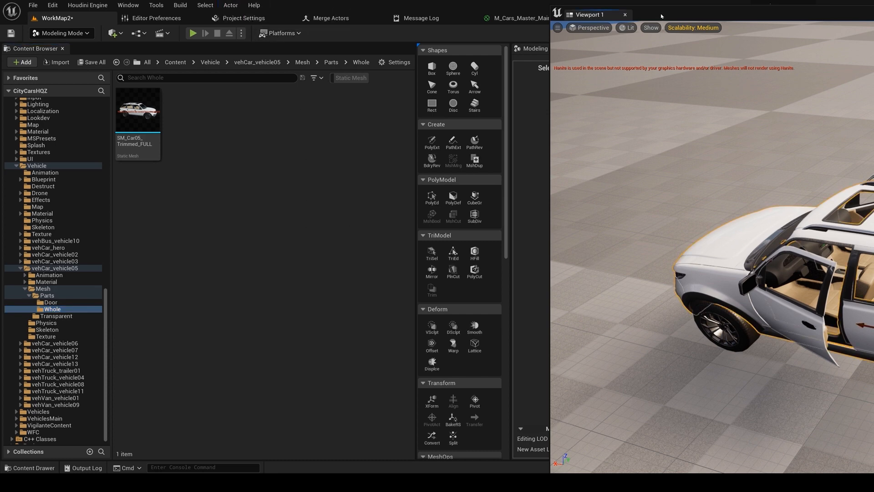
{"action": "left_click_drag", "start_coordinate": [661, 17], "coordinate": [873, 18]}
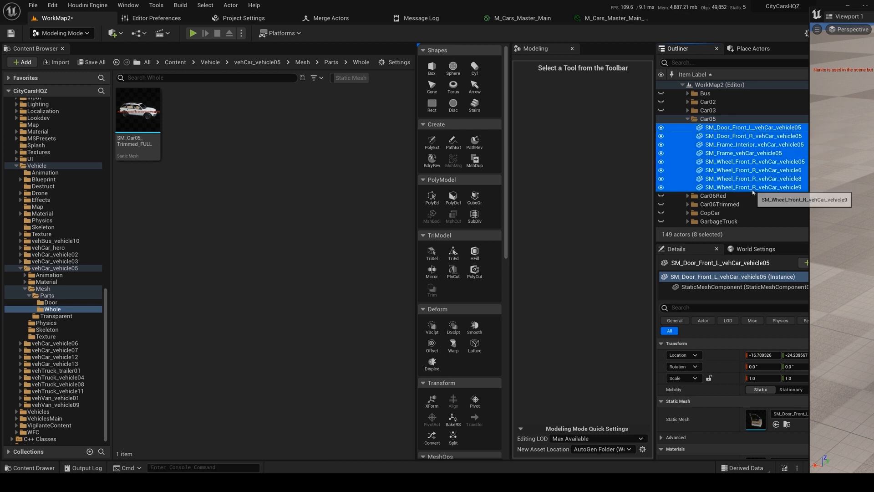
{"action": "left_click", "coordinate": [230, 6]}
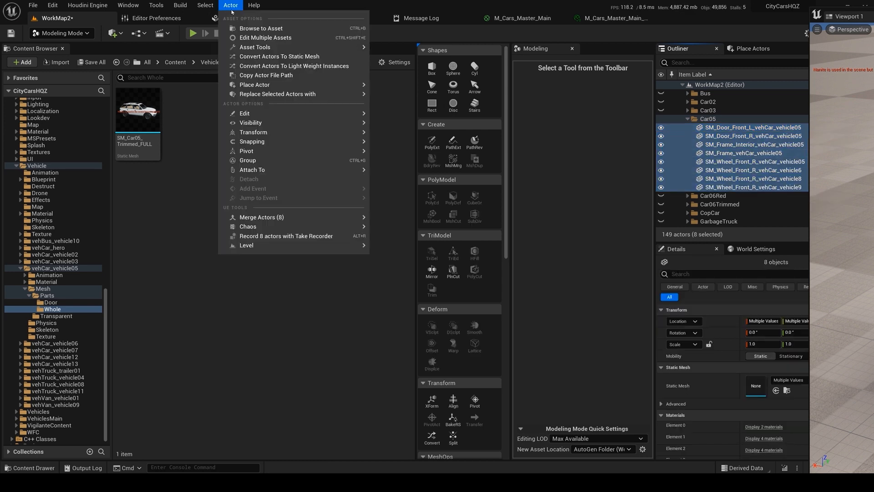
{"action": "mouse_move", "coordinate": [273, 94]}
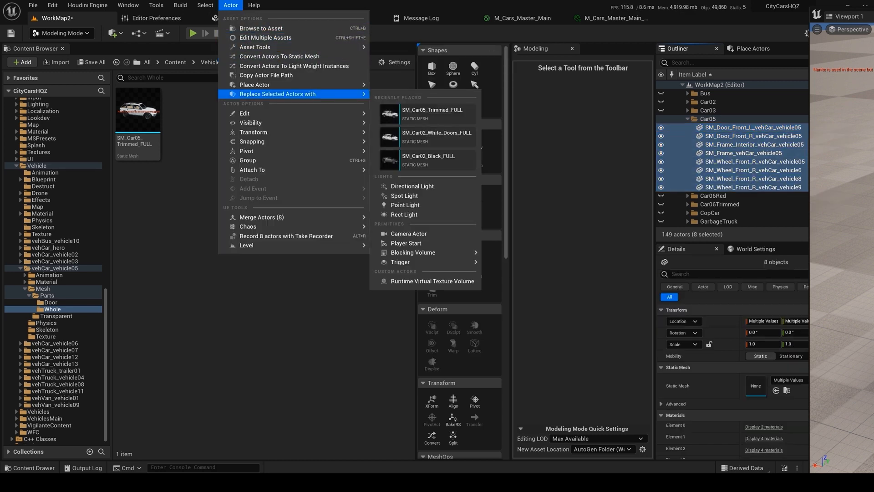
{"action": "key", "text": "Escape"}
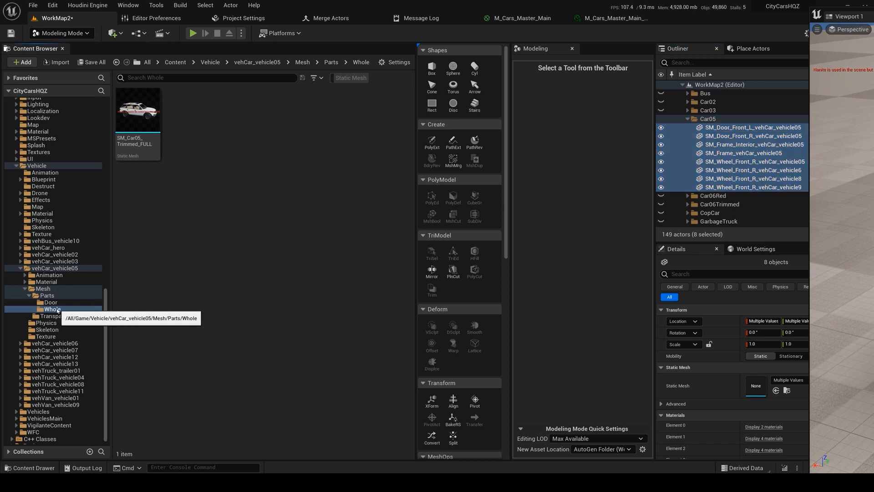
Step: Open the SM_Car05_Trimmed_DoorDam mesh from the Parts/Door folder in its own editor and go back to WorkMap2
{"action": "left_click", "coordinate": [54, 302]}
{"action": "left_click", "coordinate": [137, 120]}
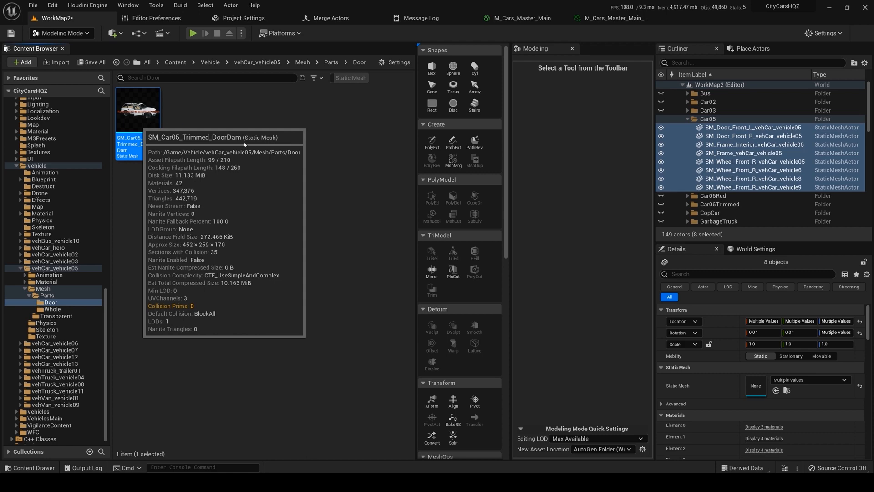
{"action": "double_click", "coordinate": [138, 120]}
{"action": "left_click", "coordinate": [52, 17]}
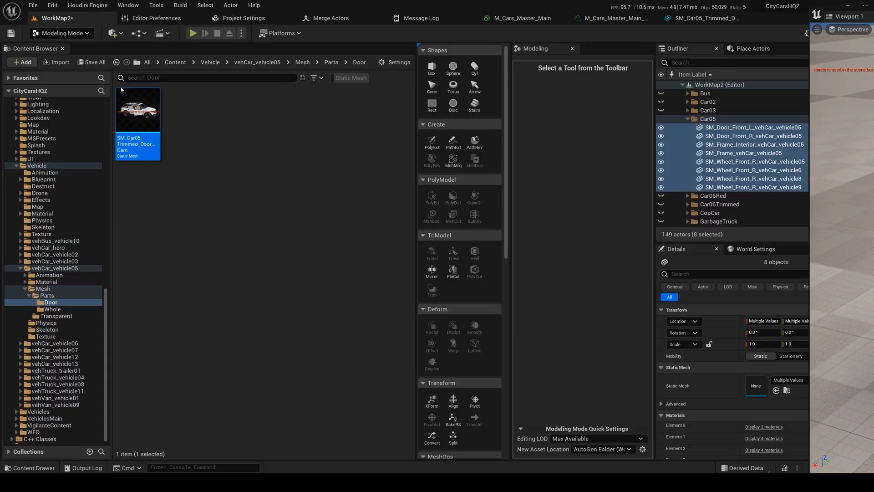
Step: Open SM_Car05_Trimmed_FULL from the Parts/Whole folder, order its editor before the DoorDam one, and bring the whole car into view
{"action": "left_click", "coordinate": [53, 309]}
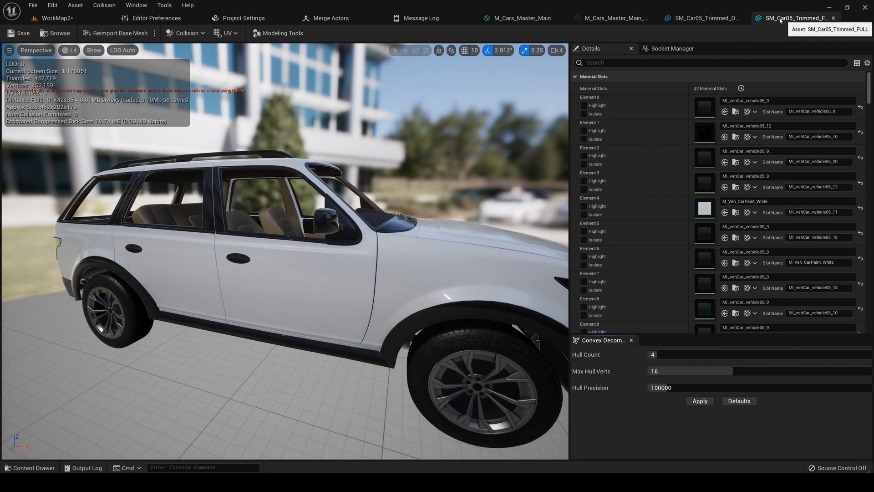
{"action": "left_click_drag", "start_coordinate": [781, 20], "coordinate": [658, 22]}
{"action": "mouse_move", "coordinate": [515, 193]}
{"action": "left_mouse_down"}
{"action": "mouse_move", "coordinate": [396, 211]}
{"action": "mouse_move", "coordinate": [509, 203]}
{"action": "left_mouse_up"}
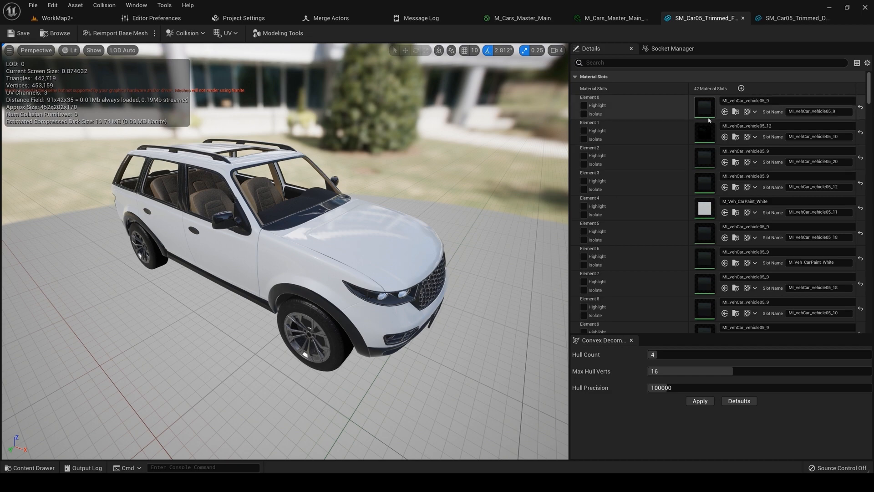
Step: Compare the open-door SM_Car05_Trimmed_DoorDam mesh with the closed-door SM_Car05_Trimmed_FULL mesh by alternating between their editors
{"action": "left_click", "coordinate": [785, 21]}
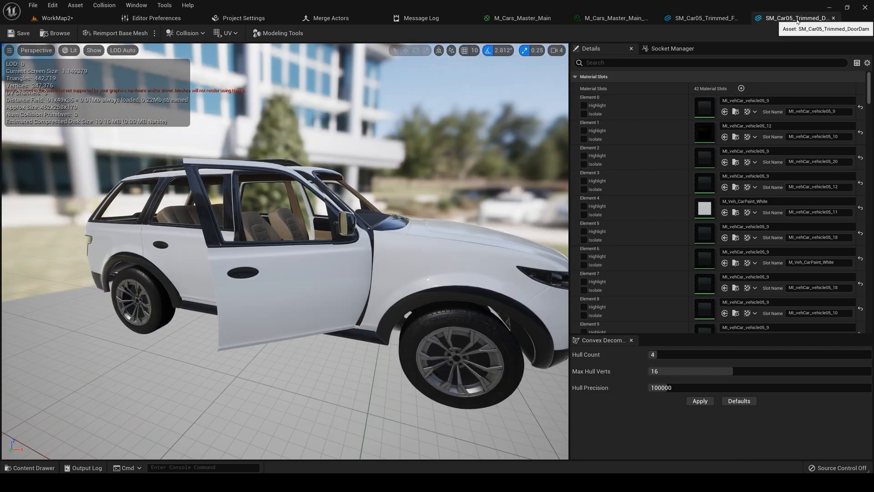
{"action": "left_click", "coordinate": [711, 19]}
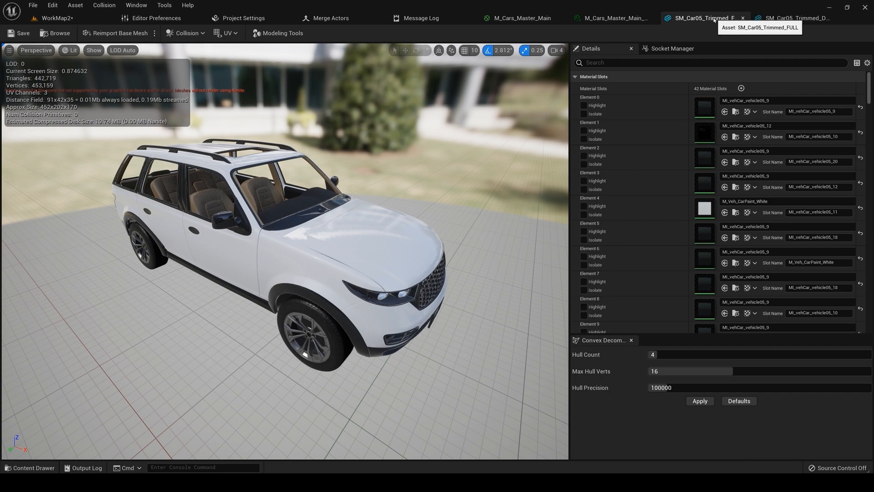
{"action": "left_click", "coordinate": [782, 19]}
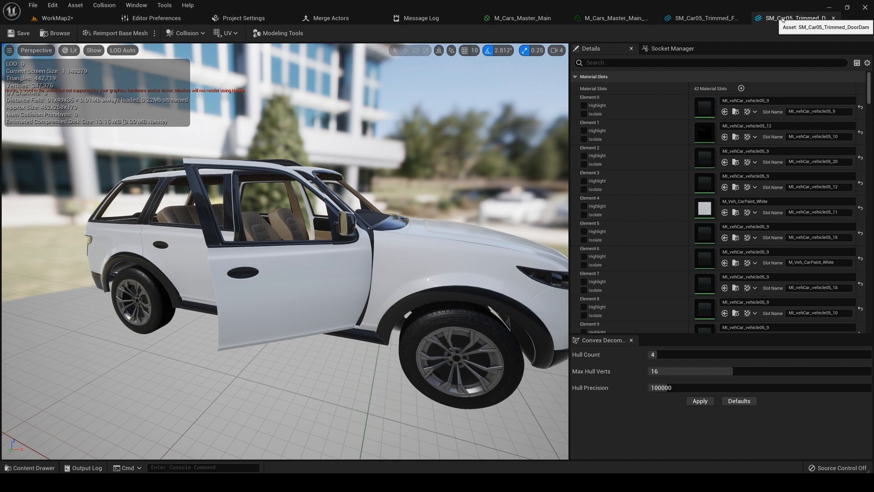
{"action": "left_click", "coordinate": [706, 19]}
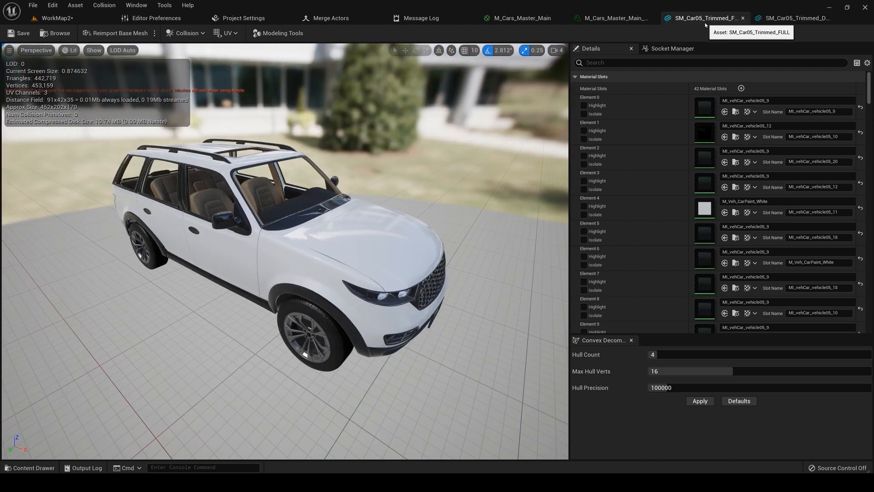
Step: Isolate material Element 1 in both SM_Car05_Trimmed_DoorDam and SM_Car05_Trimmed_FULL to compare its geometry, and restore the full car view
{"action": "left_click", "coordinate": [783, 18]}
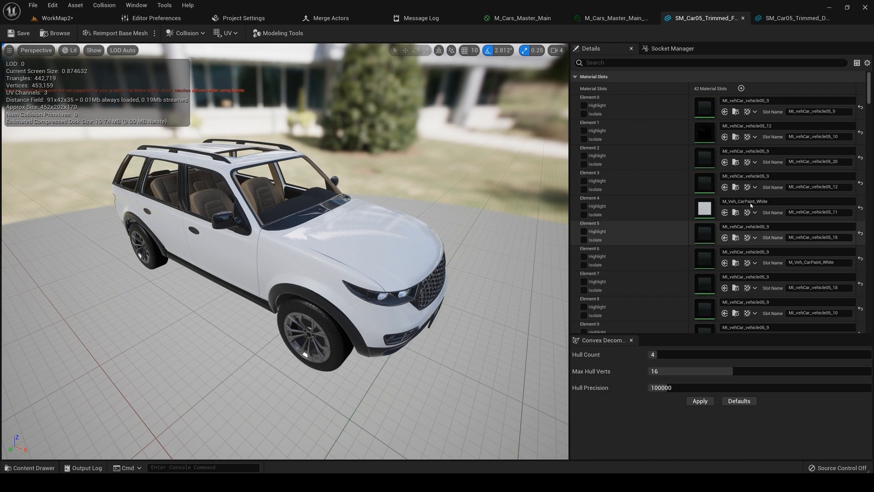
{"action": "left_click", "coordinate": [782, 20]}
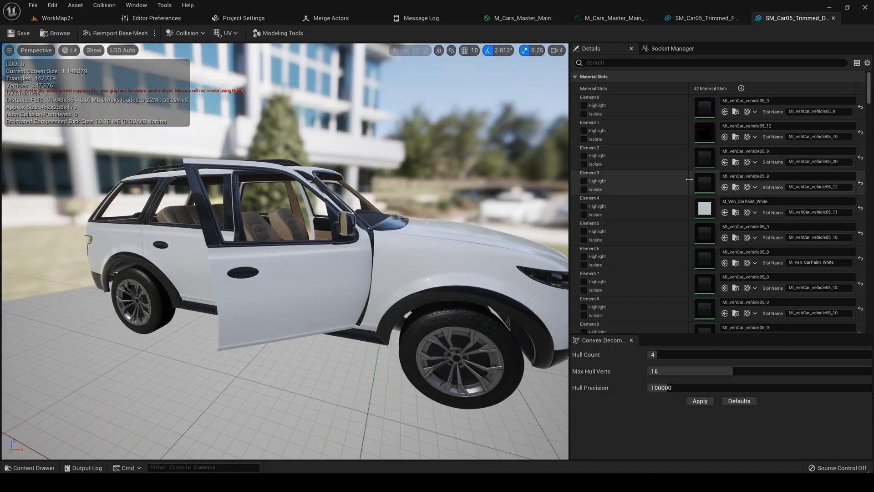
{"action": "left_click", "coordinate": [585, 164]}
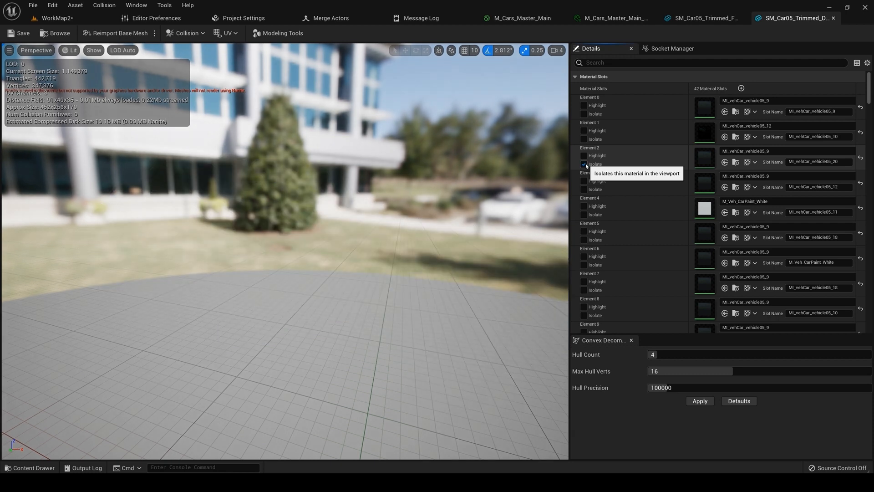
{"action": "left_click", "coordinate": [584, 140]}
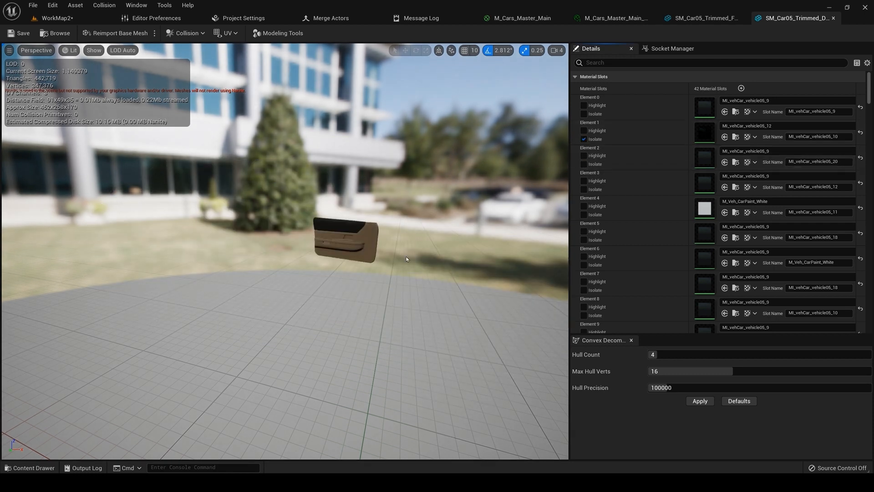
{"action": "left_click", "coordinate": [703, 18]}
{"action": "left_click", "coordinate": [584, 139]}
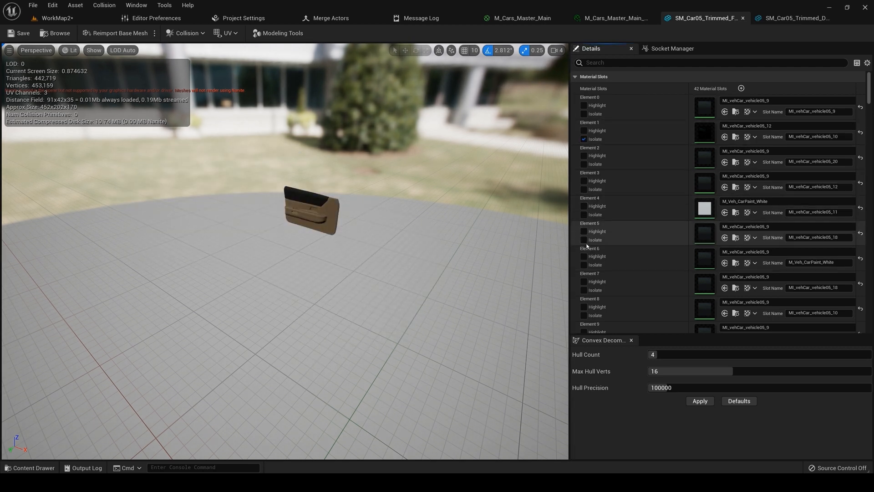
{"action": "left_click", "coordinate": [583, 140]}
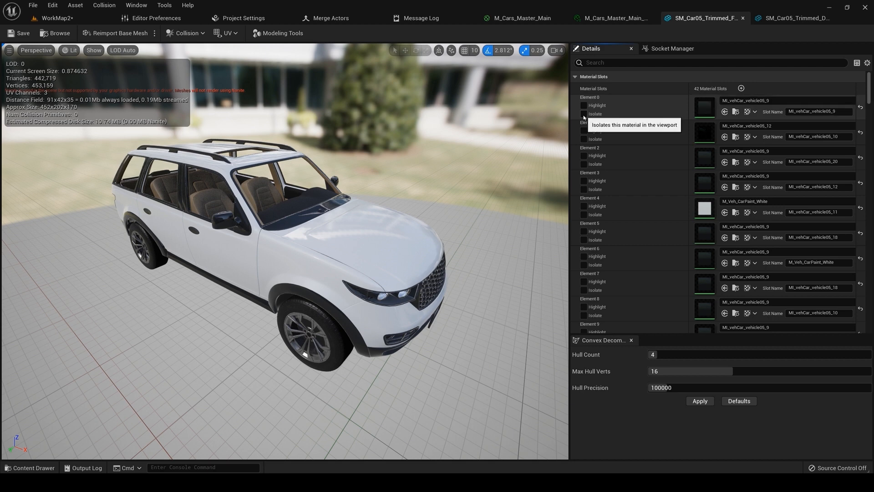
Step: Examine which parts of SM_Car05_Trimmed_FULL use material Elements 0, 1 and 2 by isolating and highlighting them one at a time
{"action": "left_click", "coordinate": [584, 114]}
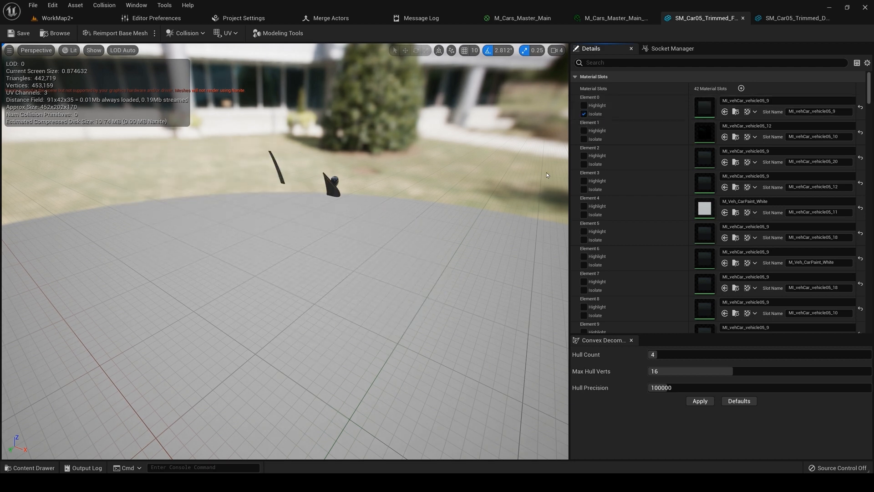
{"action": "left_click", "coordinate": [584, 138]}
{"action": "left_click", "coordinate": [584, 164]}
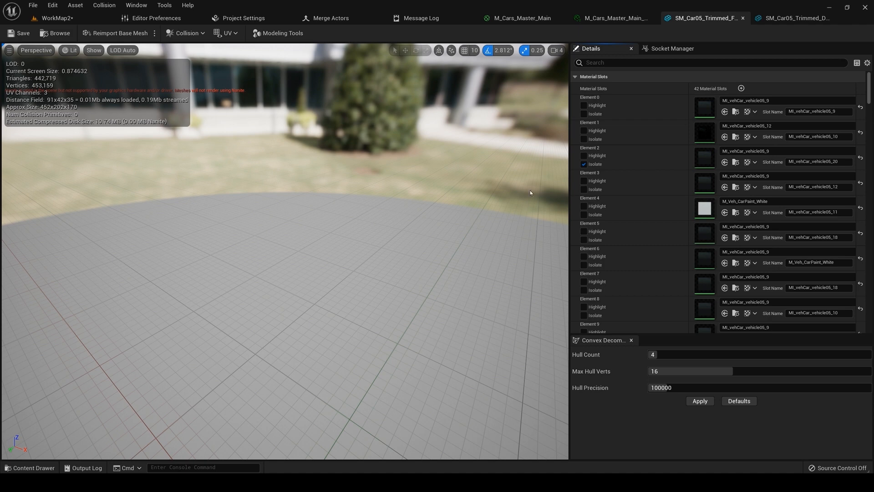
{"action": "left_click", "coordinate": [584, 139]}
{"action": "left_click", "coordinate": [584, 131]}
{"action": "left_click", "coordinate": [584, 138]}
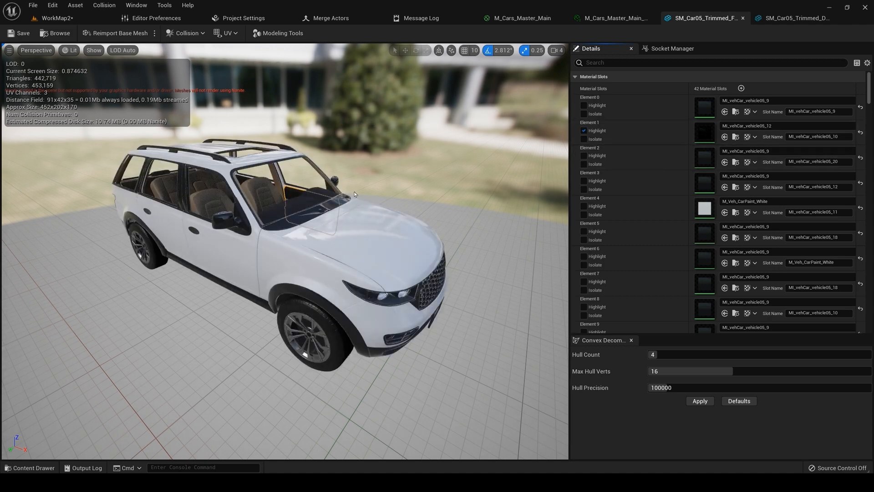
{"action": "left_click", "coordinate": [584, 139]}
{"action": "left_click", "coordinate": [584, 155]}
{"action": "left_click", "coordinate": [584, 164]}
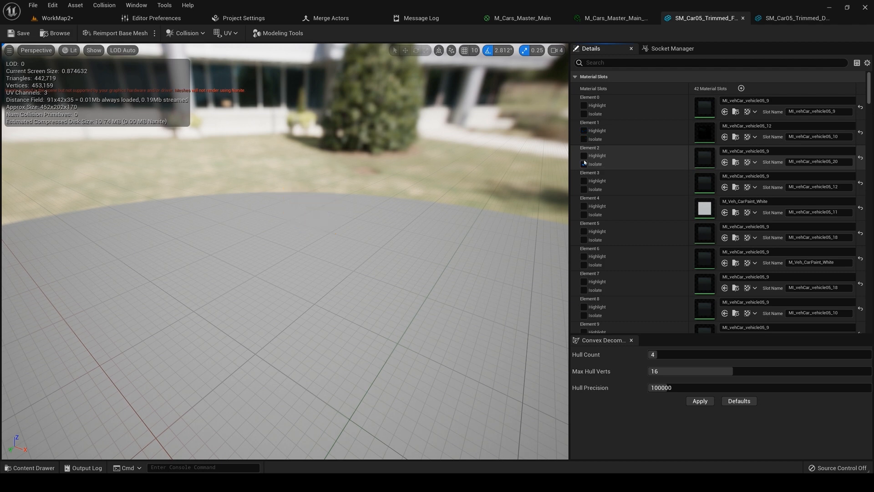
Step: Isolate Element 3 and highlight and isolate Element 5 of SM_Car05_Trimmed_FULL, checking for their geometry from several angles
{"action": "left_click", "coordinate": [583, 189]}
{"action": "left_click", "coordinate": [584, 240]}
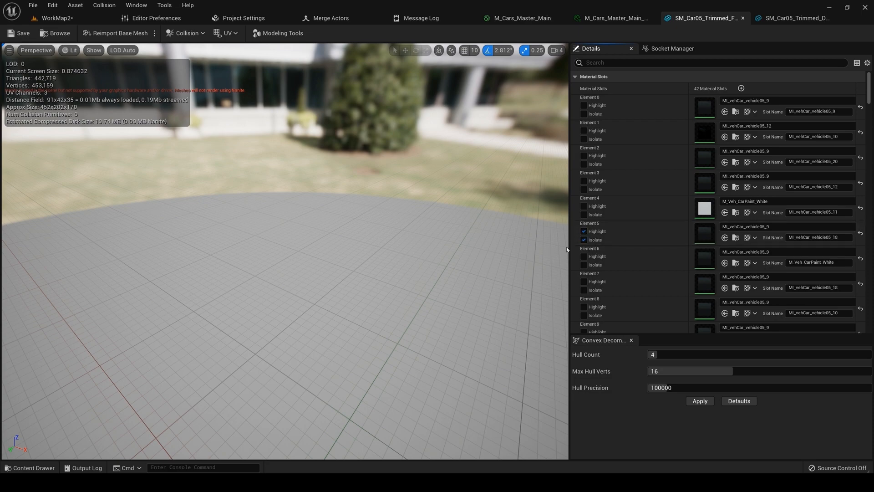
{"action": "left_click", "coordinate": [584, 240]}
{"action": "left_click_drag", "start_coordinate": [493, 256], "coordinate": [558, 257]}
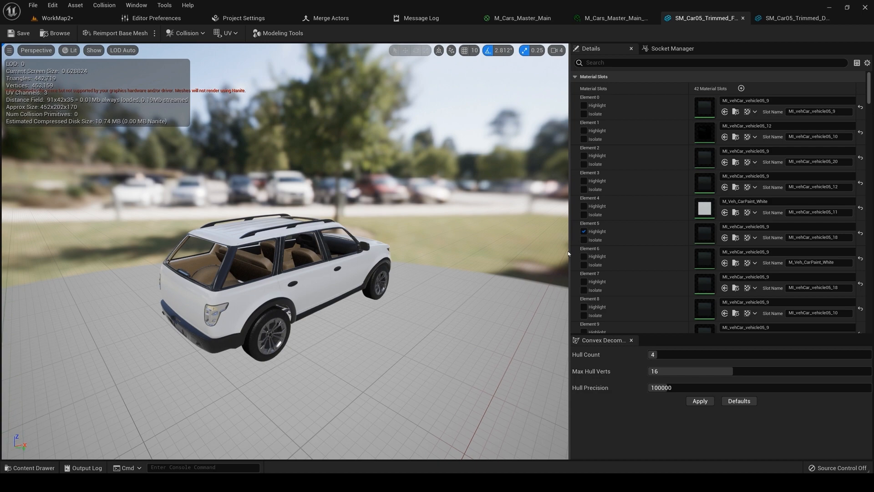
{"action": "left_click", "coordinate": [584, 240]}
{"action": "left_click_drag", "start_coordinate": [487, 260], "coordinate": [557, 263]}
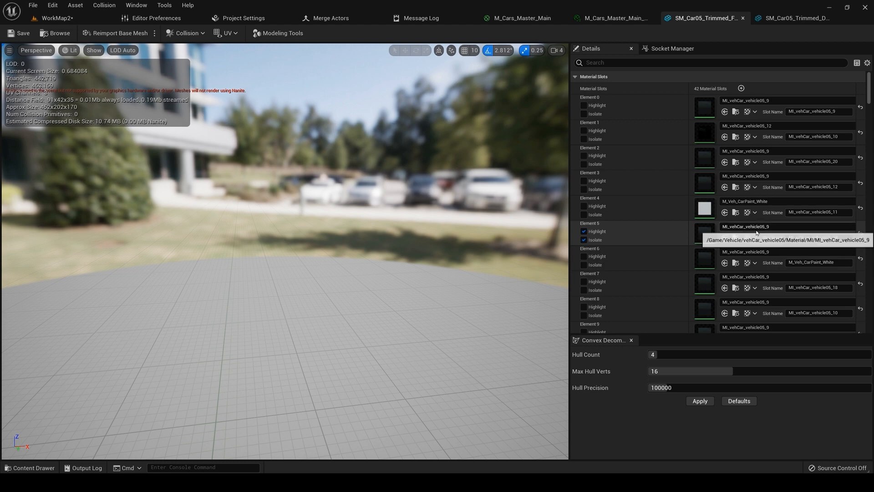
Step: Clear the material isolation and highlighting in both Car05 meshes, close their editors and return to WorkMap2
{"action": "left_click", "coordinate": [807, 19]}
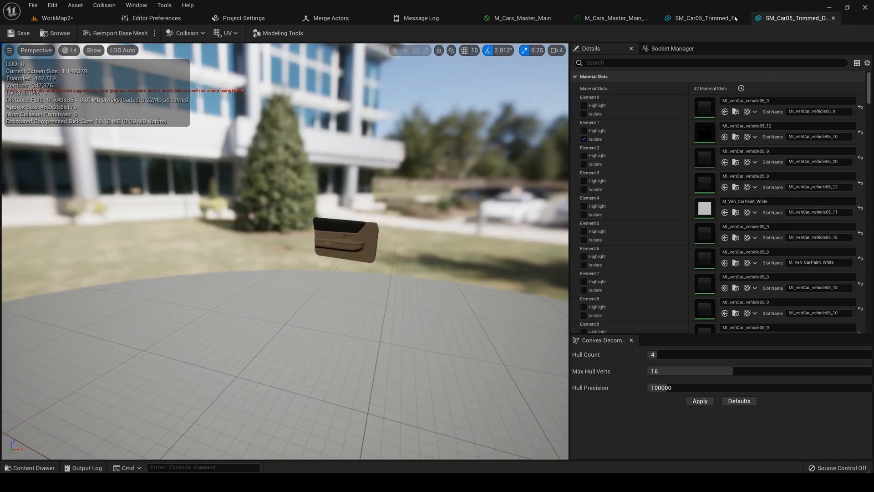
{"action": "left_click", "coordinate": [584, 139]}
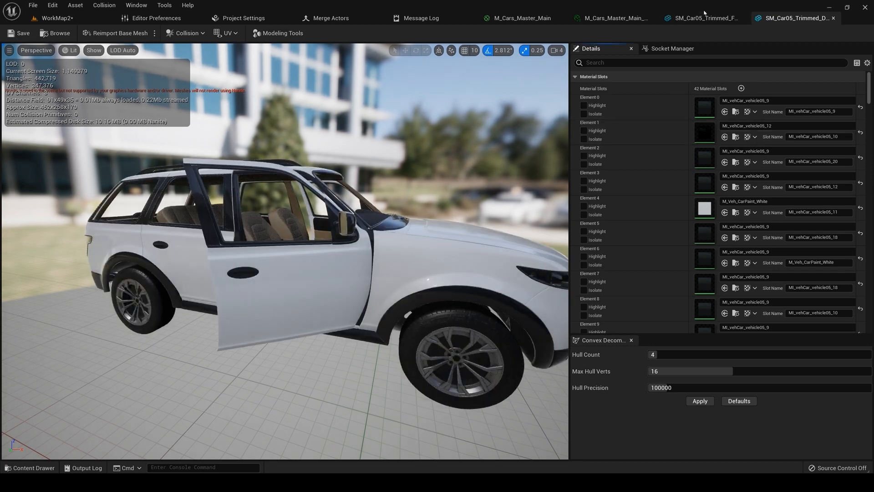
{"action": "left_click", "coordinate": [703, 18]}
{"action": "left_click", "coordinate": [584, 240]}
{"action": "left_click", "coordinate": [584, 232]}
{"action": "left_click", "coordinate": [826, 19]}
{"action": "left_click", "coordinate": [832, 18]}
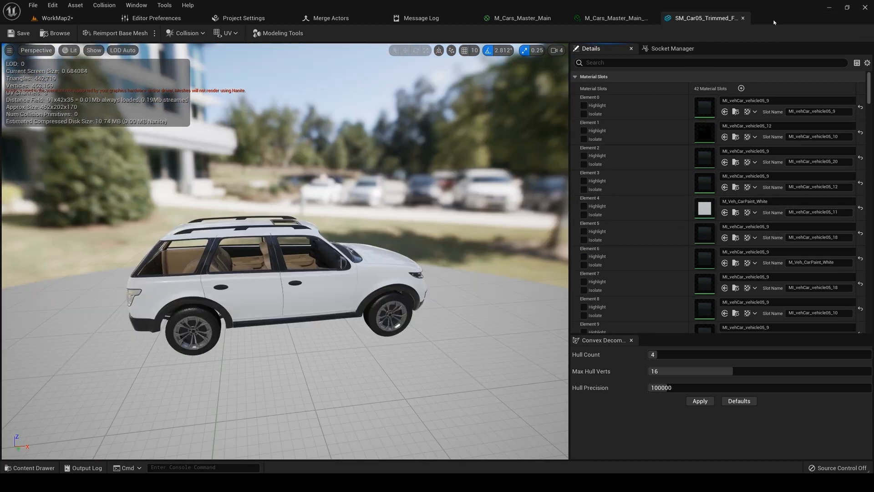
{"action": "left_click", "coordinate": [743, 18]}
{"action": "left_click", "coordinate": [57, 18]}
Step: Place the SM_Car05_Trimmed_DoorDam mesh from the vehCar_vehicle05 Parts/Door folder in the level
{"action": "left_click", "coordinate": [232, 248]}
{"action": "left_click", "coordinate": [51, 303]}
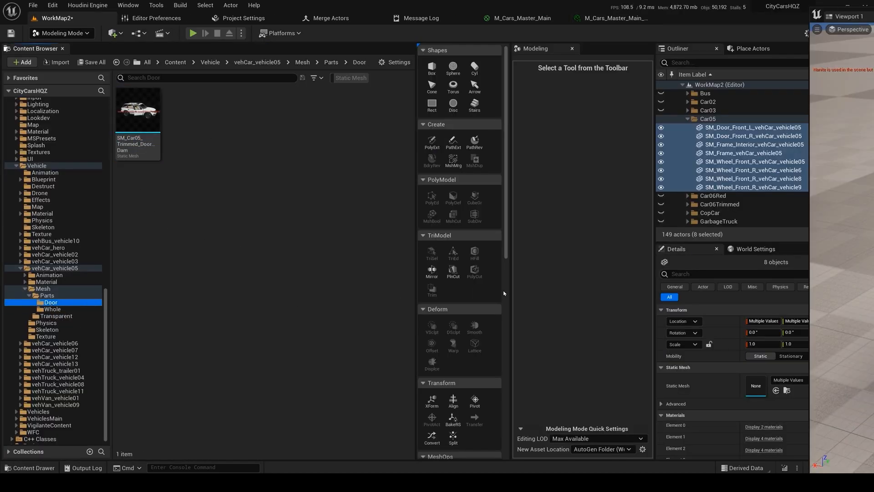
{"action": "right_click_drag", "start_coordinate": [864, 255], "coordinate": [872, 254]}
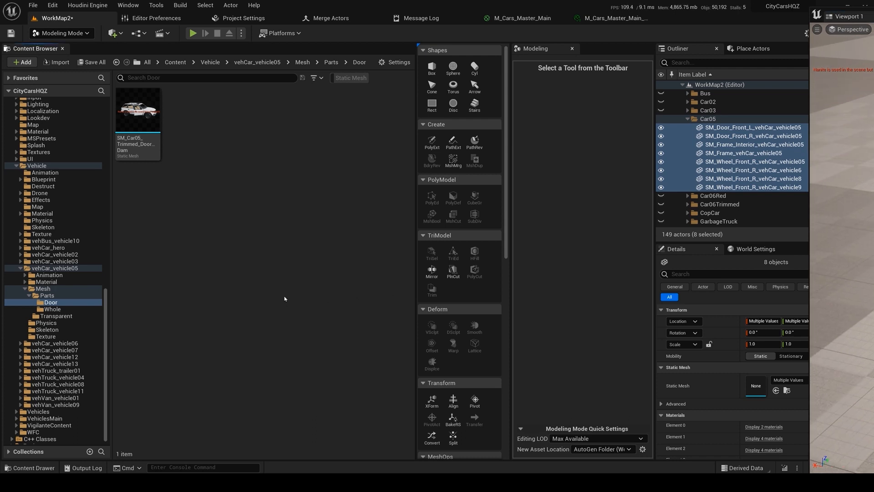
{"action": "left_click_drag", "start_coordinate": [138, 114], "coordinate": [842, 254]}
{"action": "mouse_move", "coordinate": [841, 255]}
{"action": "right_mouse_down"}
{"action": "mouse_move", "coordinate": [842, 237]}
{"action": "mouse_move", "coordinate": [842, 248]}
{"action": "right_mouse_up"}
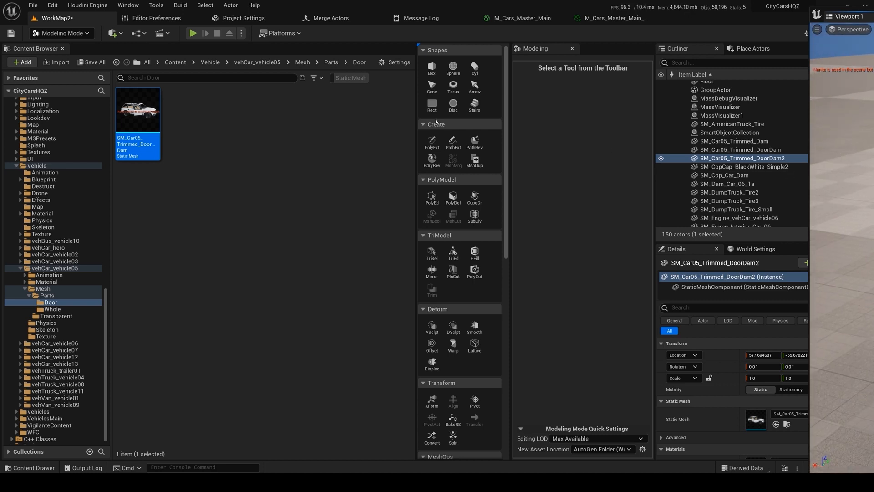
Step: Review the Merge Actors settings for the placed open-door car, and open the HQ_Redo/Car05/Whole folder in WorkMap2
{"action": "left_click", "coordinate": [330, 18]}
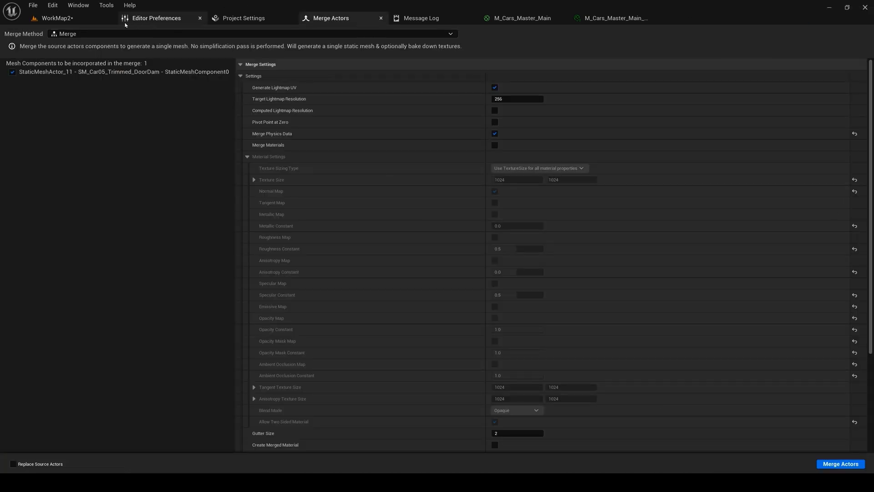
{"action": "left_click", "coordinate": [82, 18]}
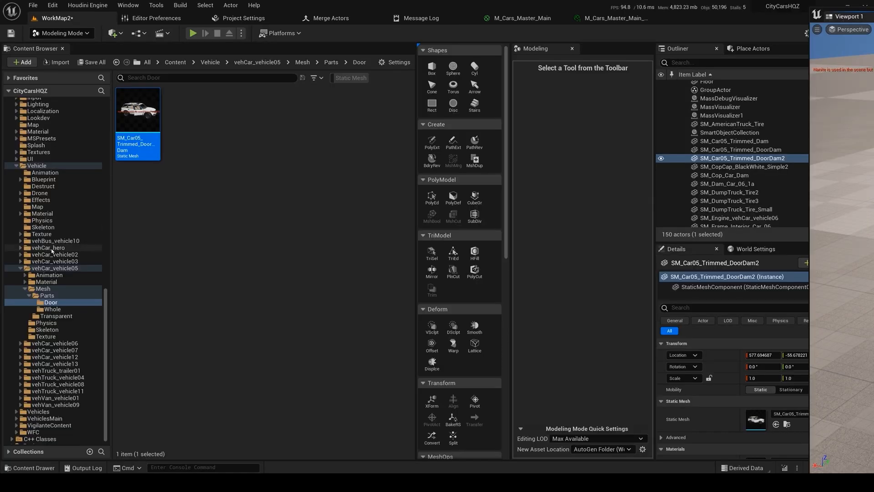
{"action": "scroll", "coordinate": [51, 250], "scroll_direction": "up", "scroll_amount": 10}
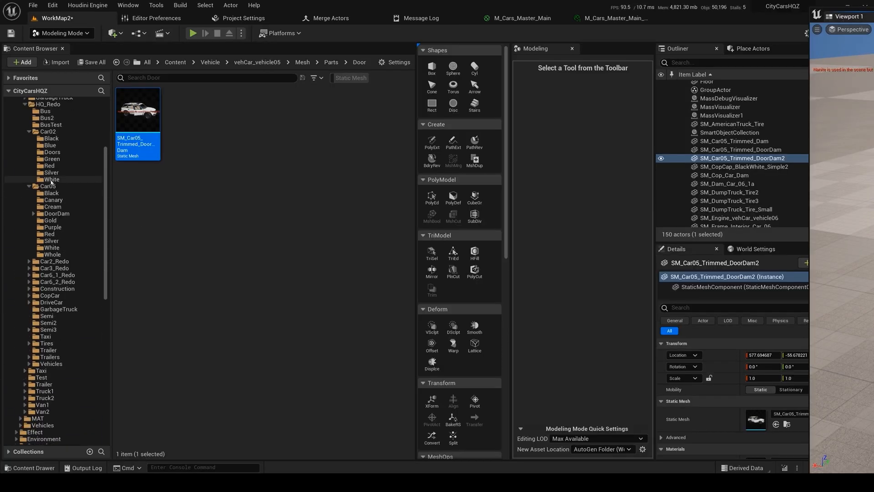
{"action": "left_click", "coordinate": [52, 254]}
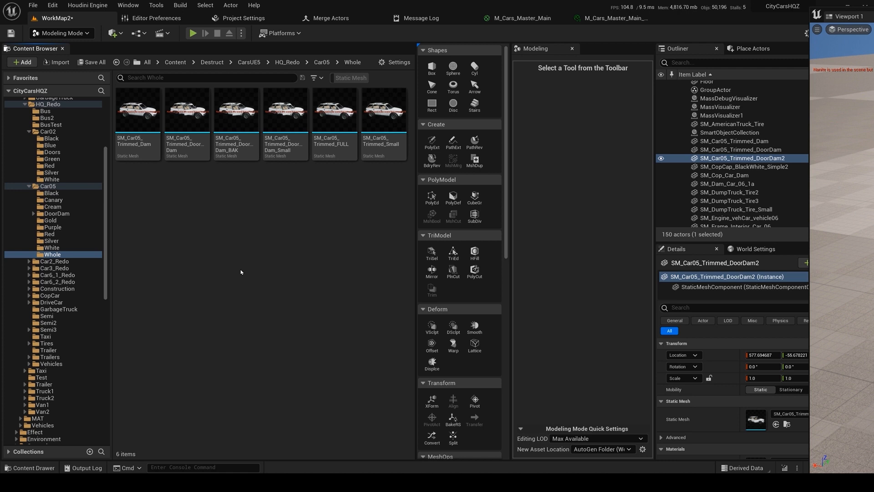
Step: Try out the SM_Car05_Trimmed_DoorDam and SM_Car05_Trimmed_DoorDam_BAK meshes from the Whole folder in the level, deleting each placed copy
{"action": "mouse_move", "coordinate": [190, 122]}
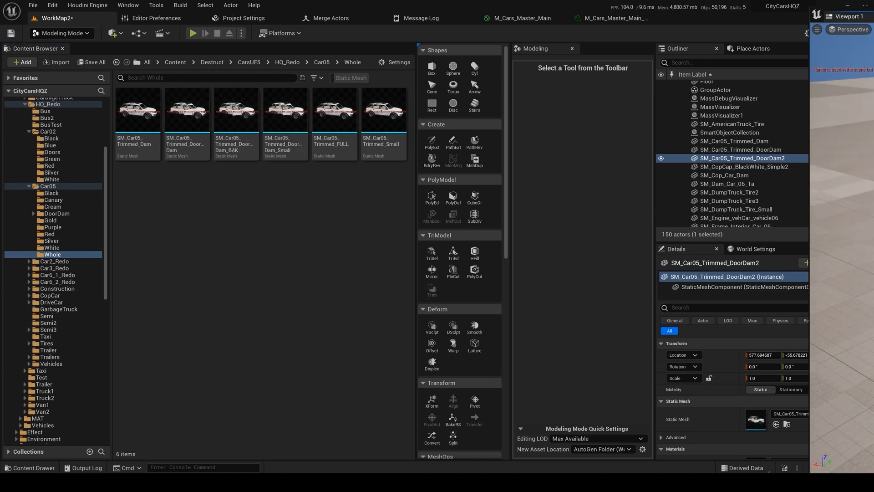
{"action": "left_click_drag", "start_coordinate": [195, 121], "coordinate": [873, 233]}
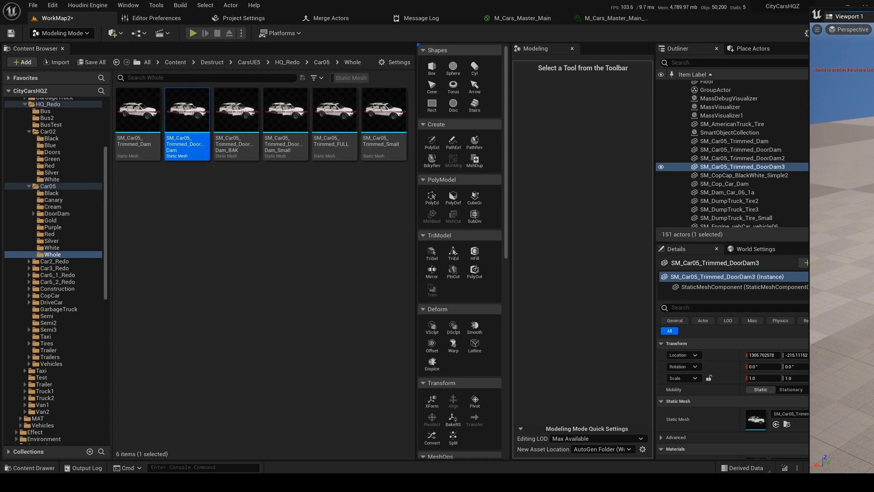
{"action": "key", "text": "Delete"}
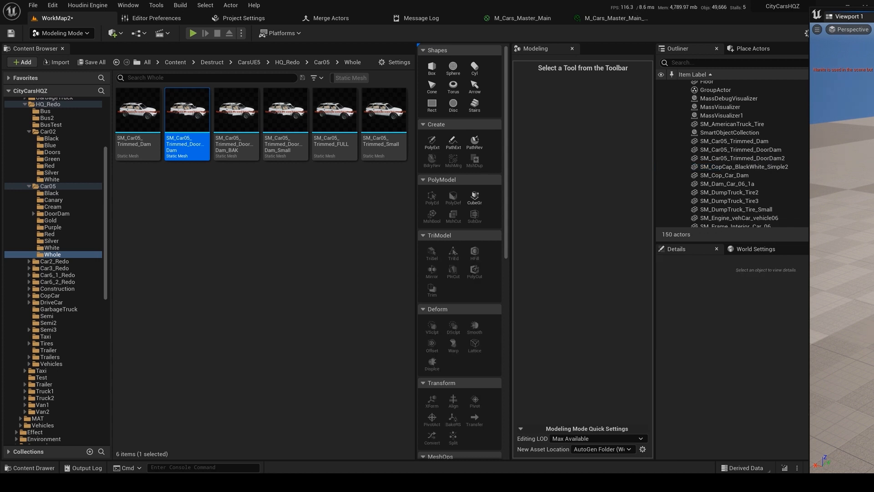
{"action": "left_click", "coordinate": [279, 248]}
{"action": "left_click_drag", "start_coordinate": [236, 110], "coordinate": [842, 266]}
{"action": "mouse_move", "coordinate": [842, 266]}
{"action": "right_mouse_down"}
{"action": "mouse_move", "coordinate": [855, 266]}
{"action": "mouse_move", "coordinate": [841, 269]}
{"action": "right_mouse_up"}
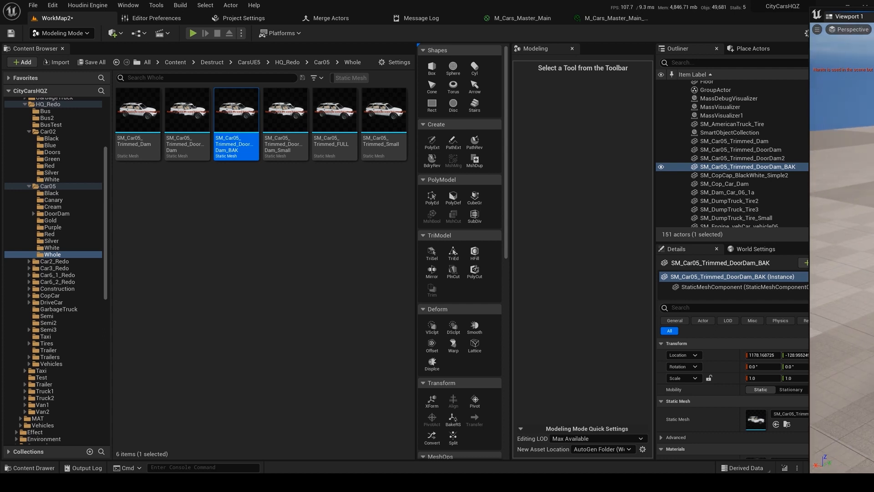
{"action": "key", "text": "Delete"}
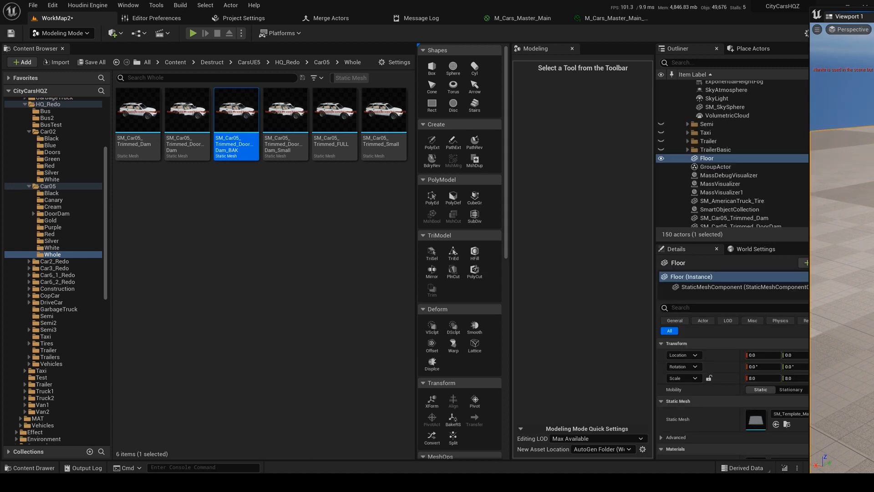
Step: Inspect the single-material SM_Car05_Trimmed_DoorDam from HQ_Redo/Car05/Whole in its own editor, and place it in the WorkMap2 level
{"action": "left_click", "coordinate": [282, 300]}
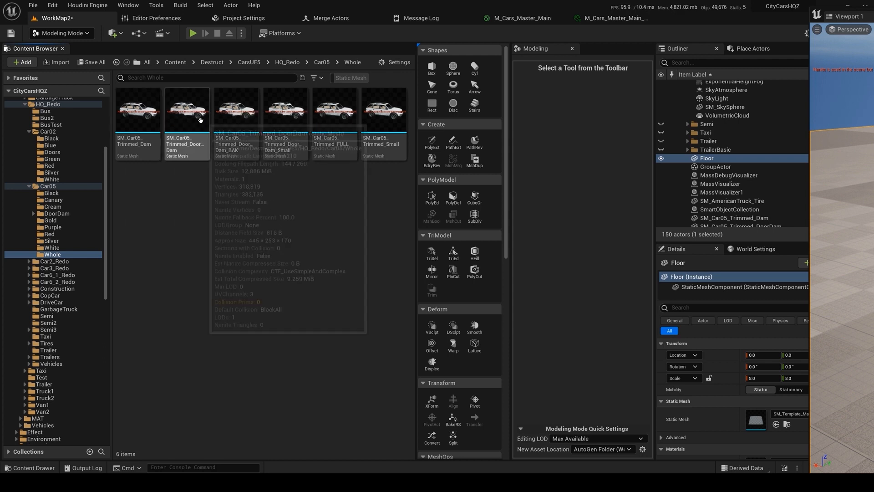
{"action": "double_click", "coordinate": [187, 111]}
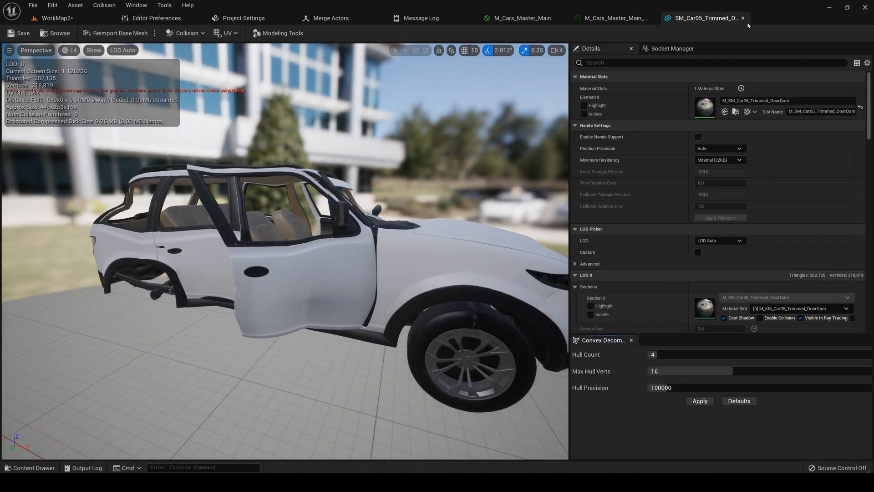
{"action": "left_click", "coordinate": [743, 18]}
{"action": "left_click", "coordinate": [55, 18]}
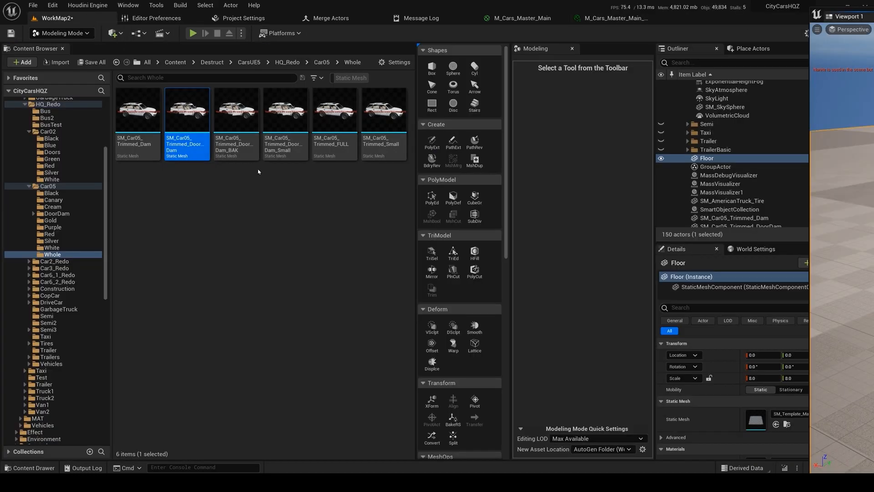
{"action": "left_click_drag", "start_coordinate": [184, 116], "coordinate": [842, 296]}
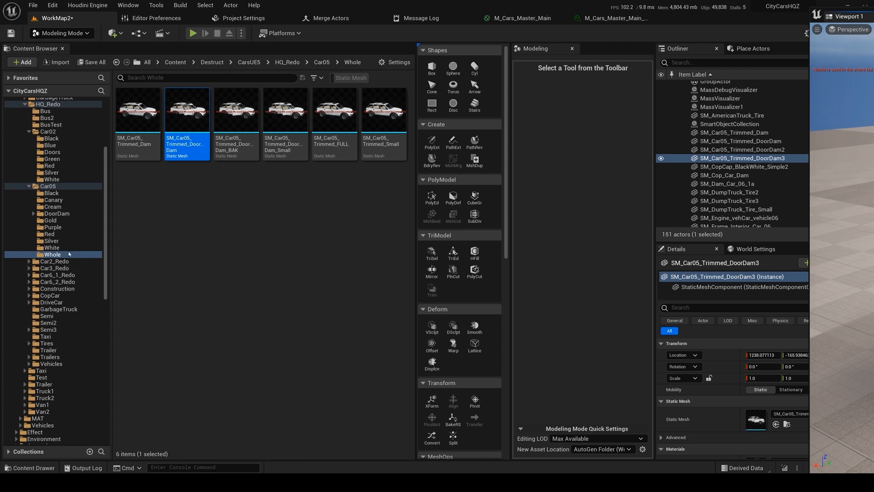
Step: Apply the M_SM_Car05_Trimmed_FULL_Red material from the Car05/Red folder to Element 0 of the placed SM_Car05_Trimmed_DoorDam3, and view the car
{"action": "left_click", "coordinate": [55, 240]}
{"action": "left_click", "coordinate": [51, 235]}
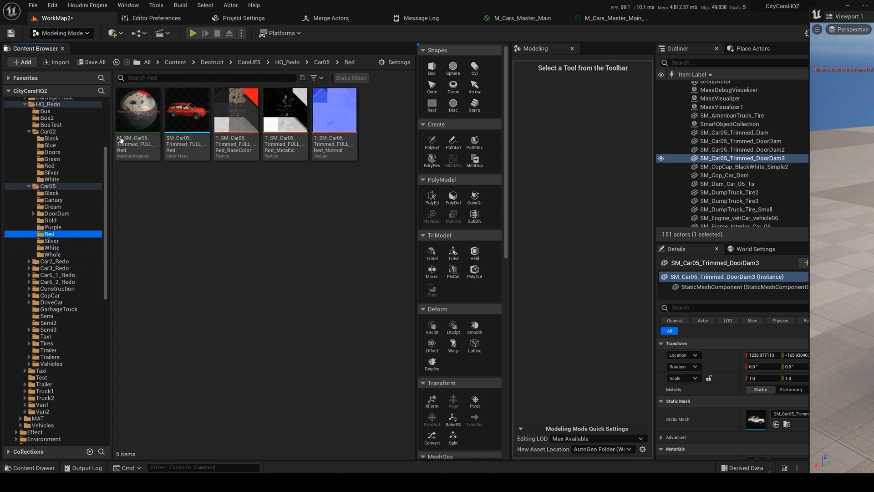
{"action": "double_click", "coordinate": [142, 126]}
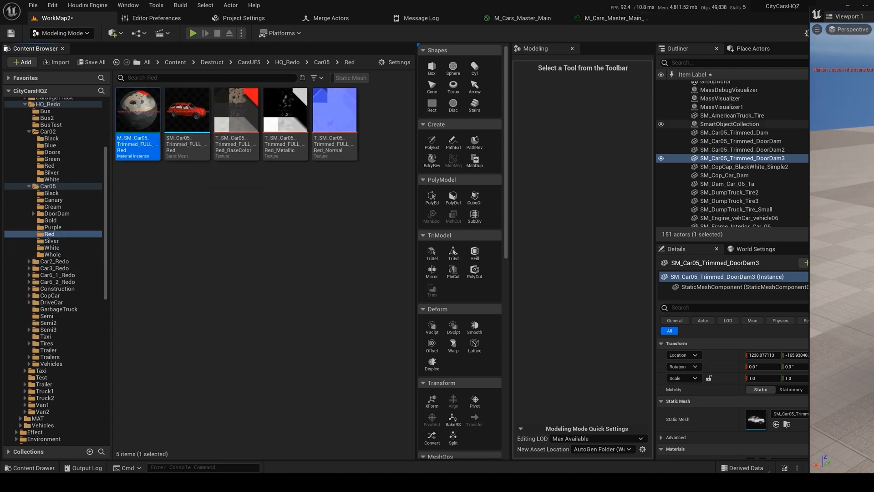
{"action": "scroll", "coordinate": [663, 399], "scroll_direction": "down", "scroll_amount": 3}
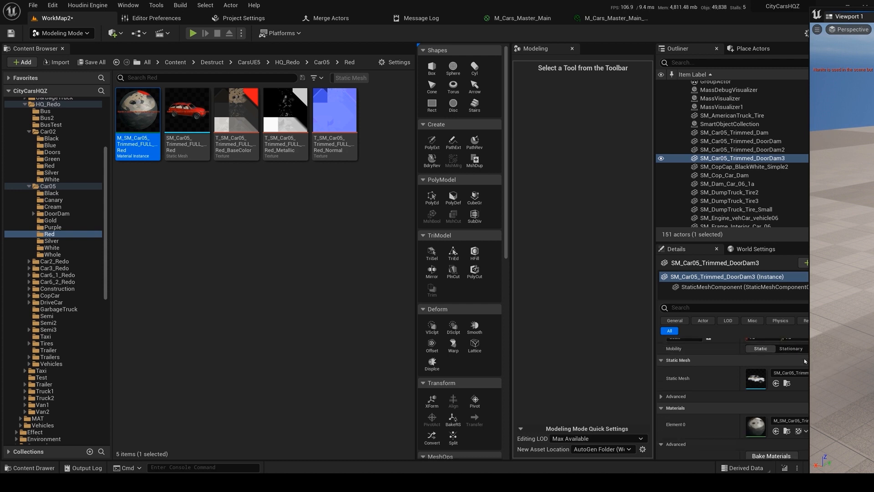
{"action": "left_click", "coordinate": [750, 348]}
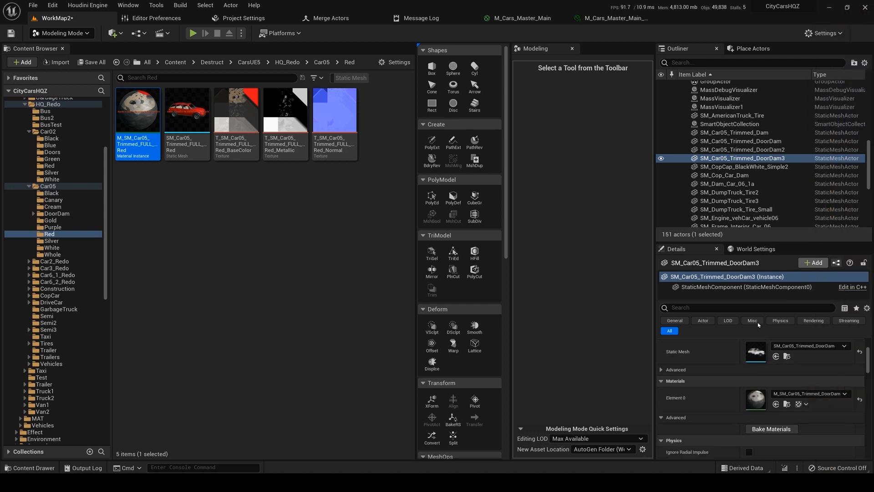
{"action": "scroll", "coordinate": [750, 348], "scroll_direction": "down", "scroll_amount": 5}
{"action": "scroll", "coordinate": [750, 348], "scroll_direction": "down", "scroll_amount": 2}
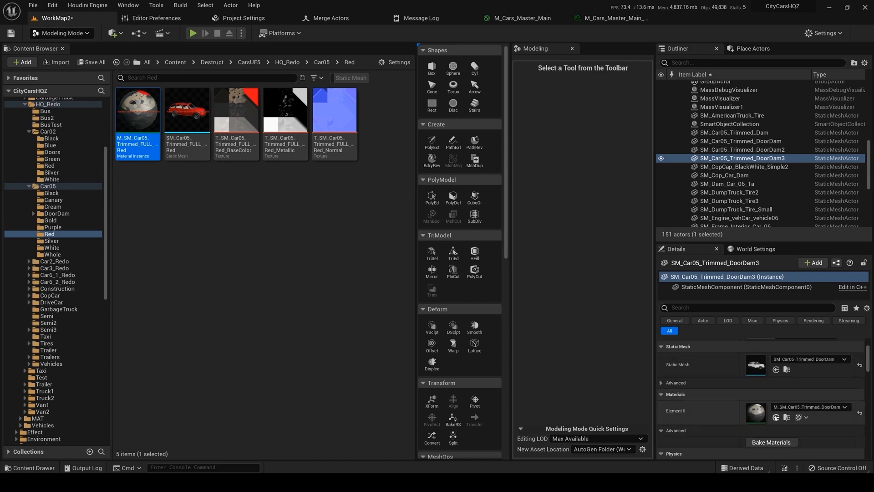
{"action": "left_click", "coordinate": [776, 417]}
{"action": "left_click_drag", "start_coordinate": [873, 41], "coordinate": [466, 23]}
{"action": "right_click_drag", "start_coordinate": [501, 191], "coordinate": [578, 296]}
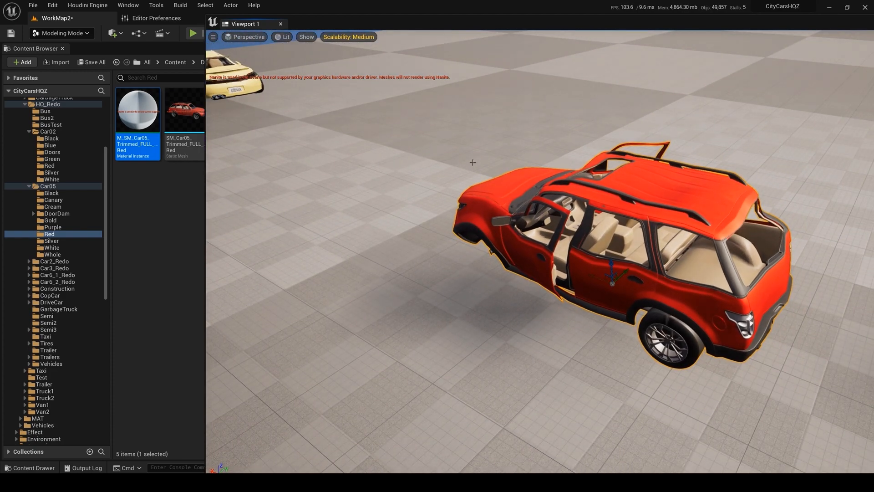
Step: Delete the placed SM_Car05_Trimmed_DoorDam3 car from the level
{"action": "left_click_drag", "start_coordinate": [429, 30], "coordinate": [466, 29]}
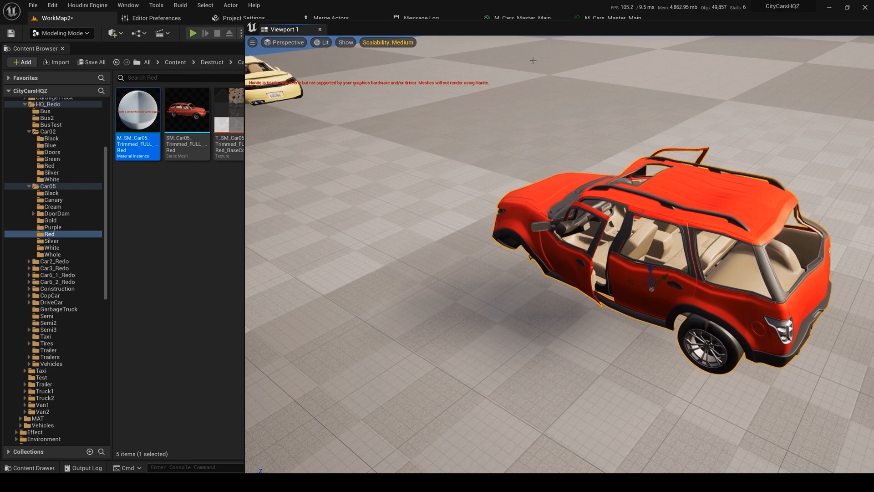
{"action": "left_click_drag", "start_coordinate": [527, 34], "coordinate": [873, 20]}
{"action": "key", "text": "Delete"}
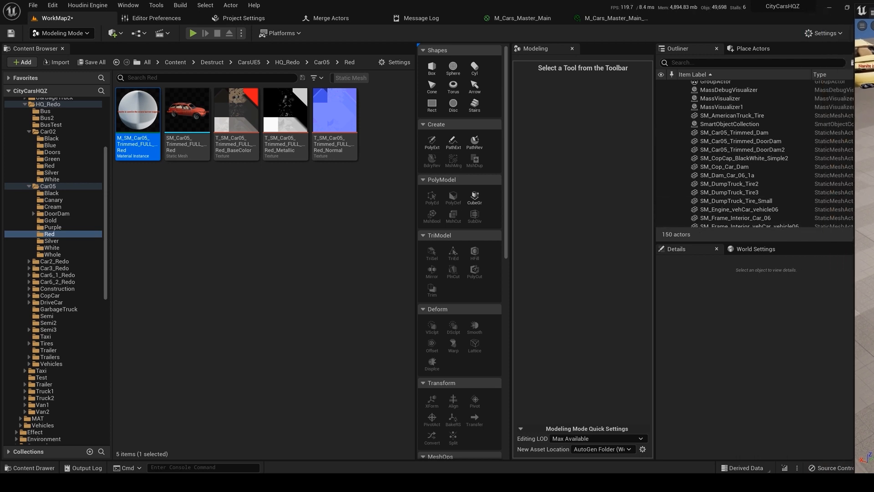
Step: Select the SM_Car05_Trimmed_FULL mesh in the HQ_Redo/Car05/Whole folder
{"action": "left_click", "coordinate": [216, 282]}
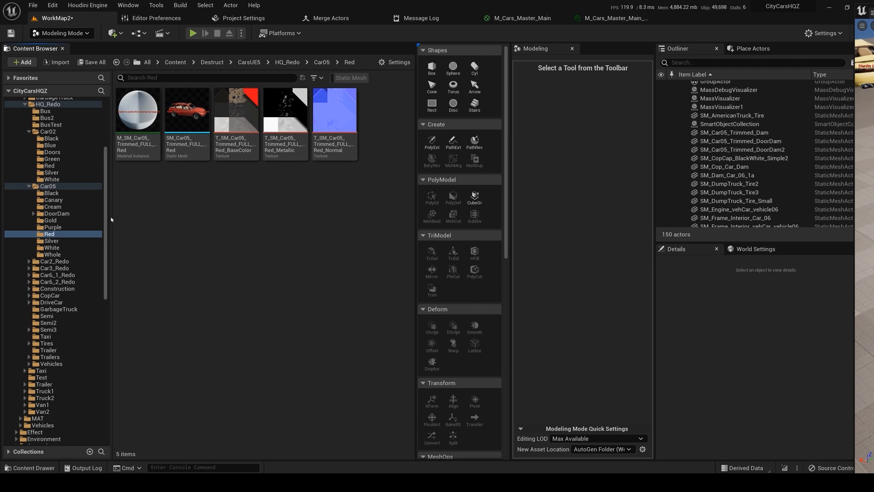
{"action": "left_click_drag", "start_coordinate": [106, 221], "coordinate": [106, 197]}
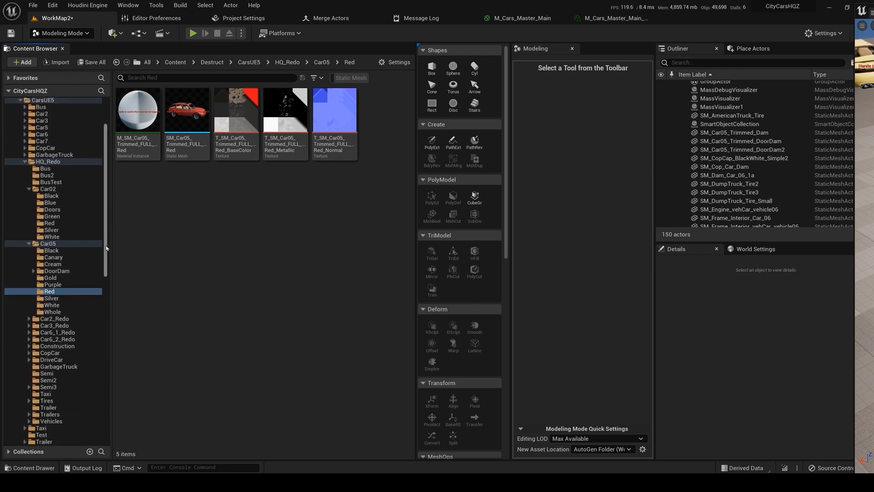
{"action": "left_click", "coordinate": [52, 311]}
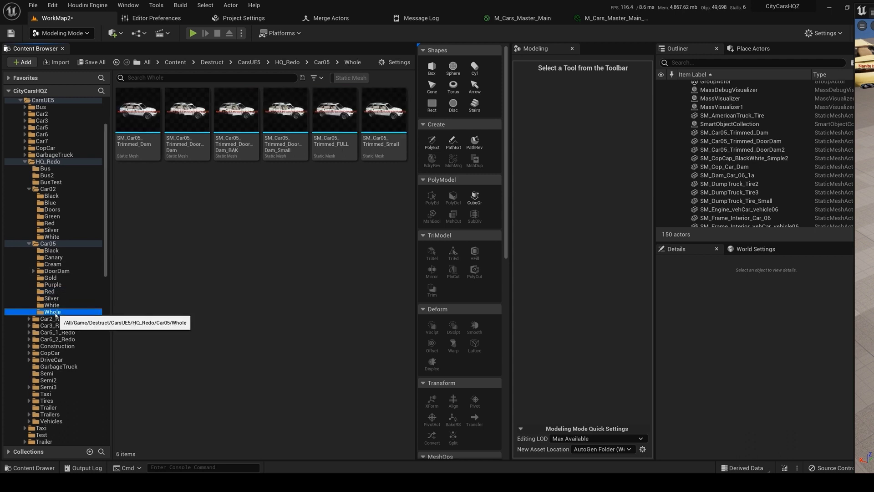
{"action": "left_click", "coordinate": [335, 116]}
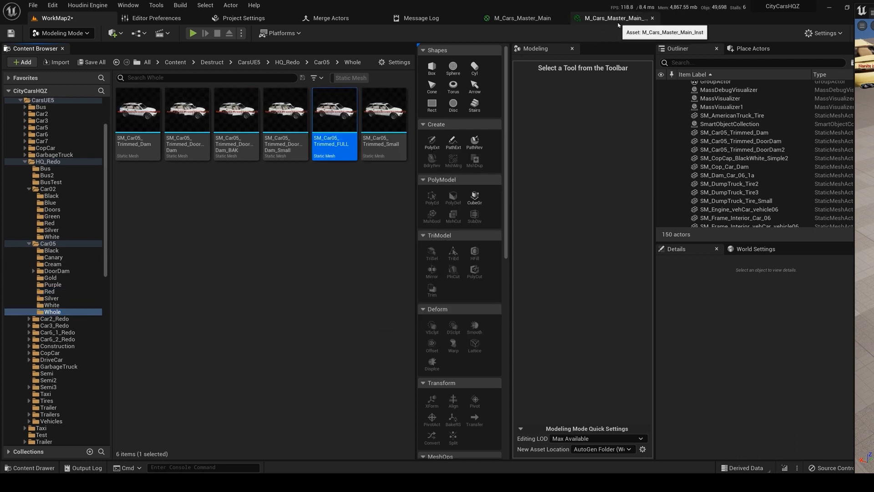
Step: Examine the M_Cars_Master_Main material graph, including the RoughnessMultiplier parameter and the Multiply node feeding roughness
{"action": "left_click", "coordinate": [532, 19]}
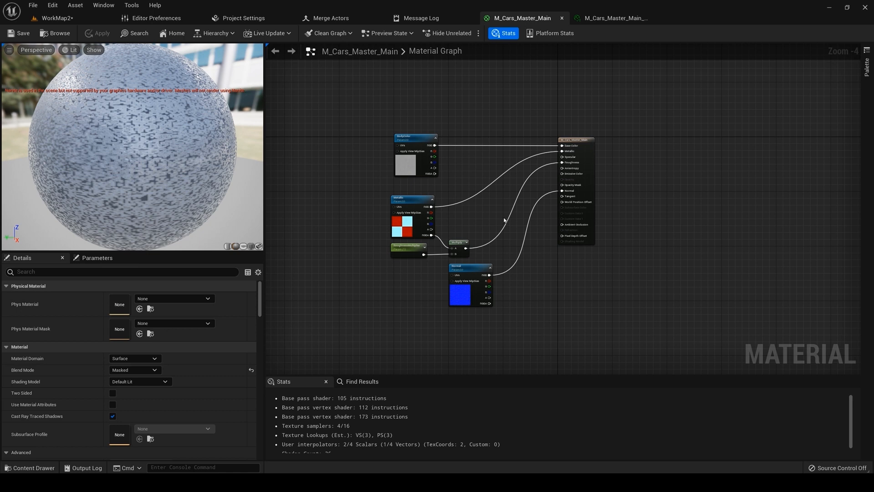
{"action": "scroll", "coordinate": [460, 204], "scroll_direction": "up", "scroll_amount": 1}
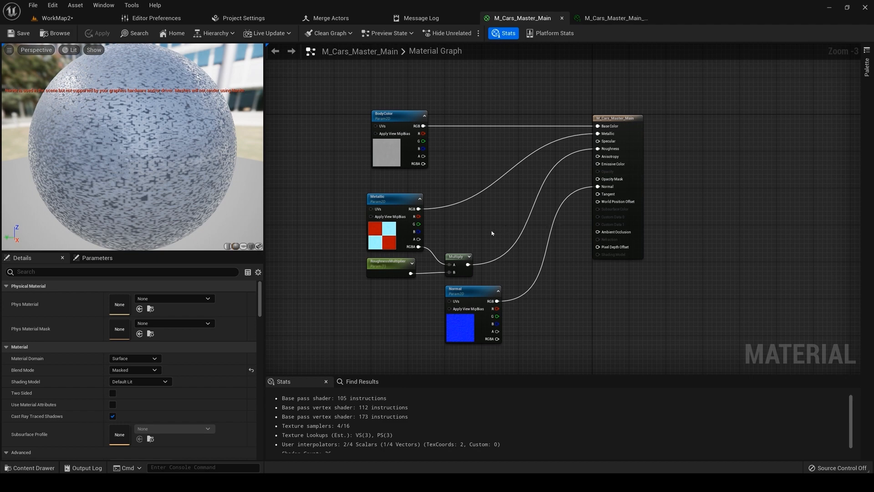
{"action": "left_click", "coordinate": [390, 265]}
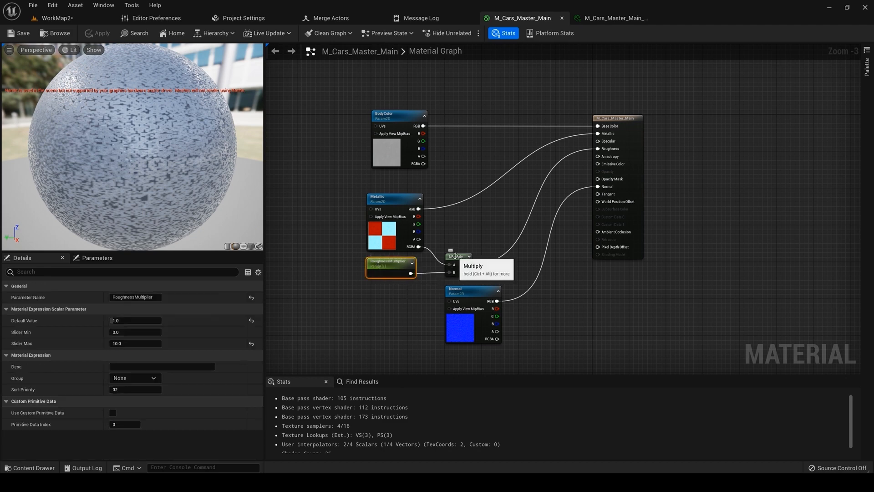
{"action": "left_click", "coordinate": [455, 256]}
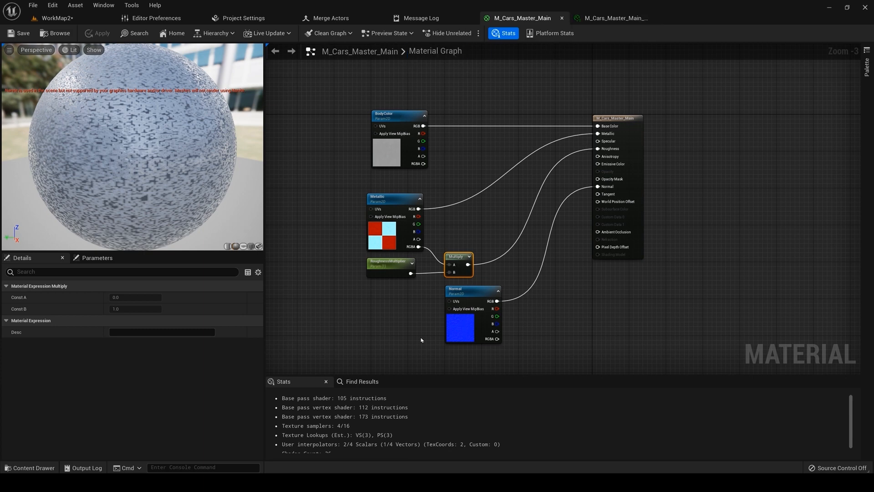
{"action": "left_click", "coordinate": [395, 266]}
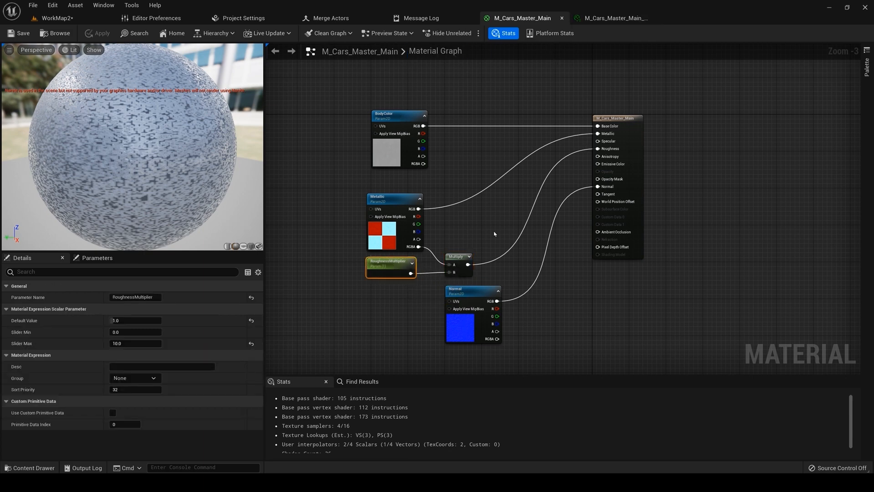
{"action": "left_click", "coordinate": [386, 278]}
Step: Set SM_Car05_Trimmed_FULL as the preview mesh of M_Cars_Master_Main_Inst and frame the whole car in the preview
{"action": "left_click", "coordinate": [608, 18]}
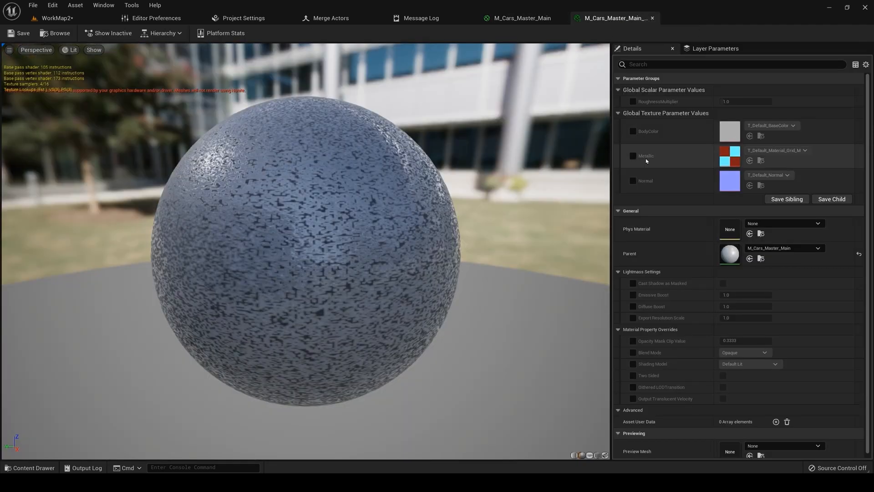
{"action": "left_click", "coordinate": [62, 31]}
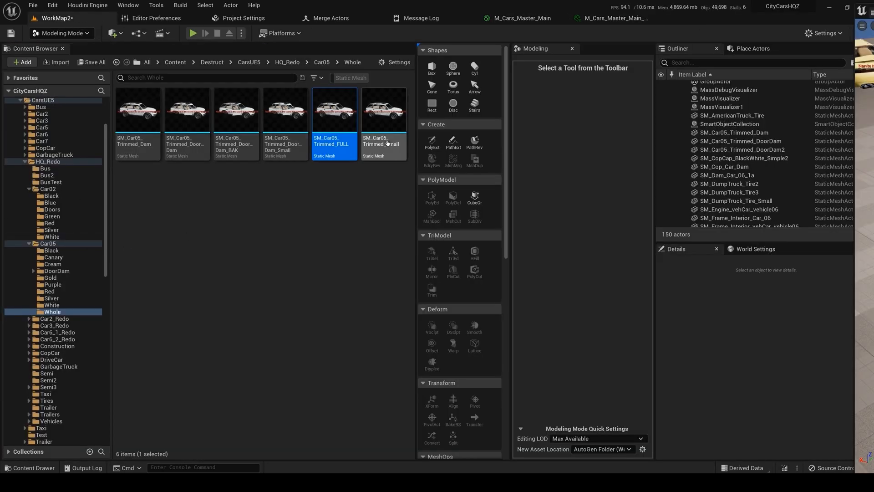
{"action": "left_click", "coordinate": [607, 21]}
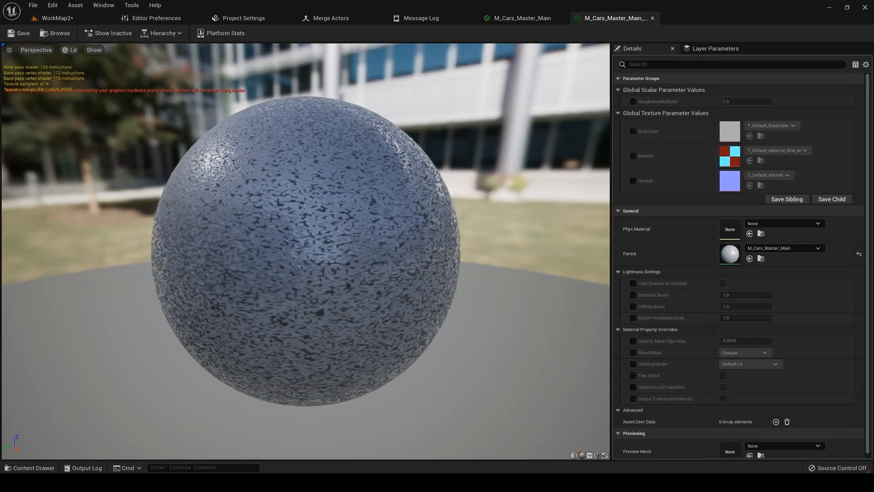
{"action": "left_click", "coordinate": [750, 456]}
{"action": "scroll", "coordinate": [423, 260], "scroll_direction": "up", "scroll_amount": 6}
{"action": "scroll", "coordinate": [422, 260], "scroll_direction": "down", "scroll_amount": 5}
{"action": "left_click_drag", "start_coordinate": [422, 260], "coordinate": [499, 337]}
{"action": "right_click_drag", "start_coordinate": [423, 261], "coordinate": [423, 310]}
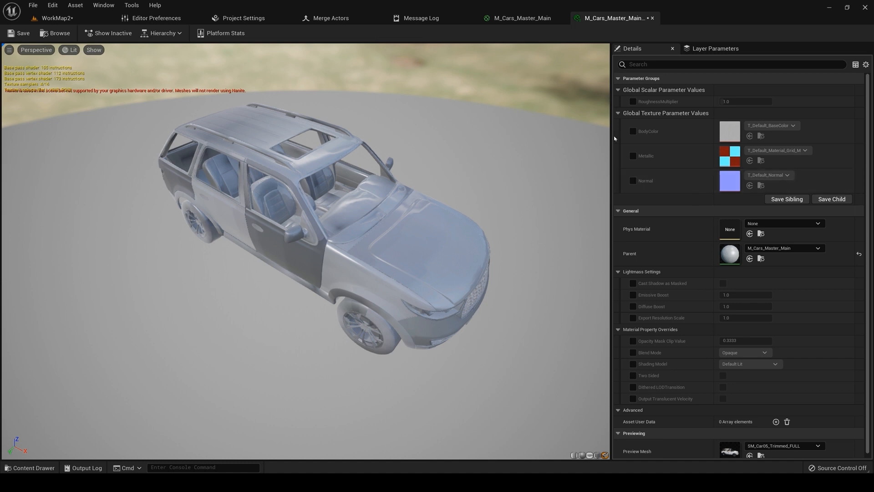
Step: Enable the BodyColor, Metallic, Normal and RoughnessMultiplier parameter overrides in M_Cars_Master_Main_Inst
{"action": "left_click", "coordinate": [633, 131]}
{"action": "left_click", "coordinate": [633, 156]}
{"action": "left_click", "coordinate": [633, 101]}
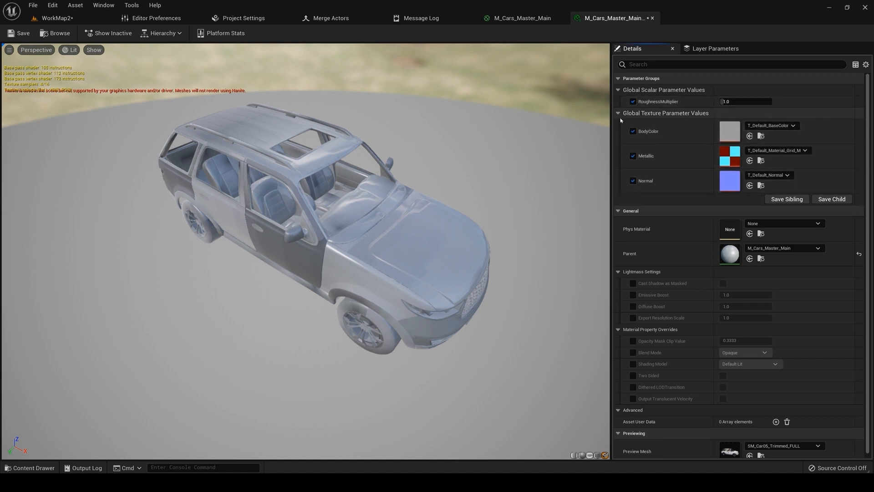
Step: Assign the BaseColor, Metallic and Normal textures from the Car05/Gold folder to the instance's BodyColor, Metallic and Normal parameters
{"action": "left_click", "coordinate": [67, 20]}
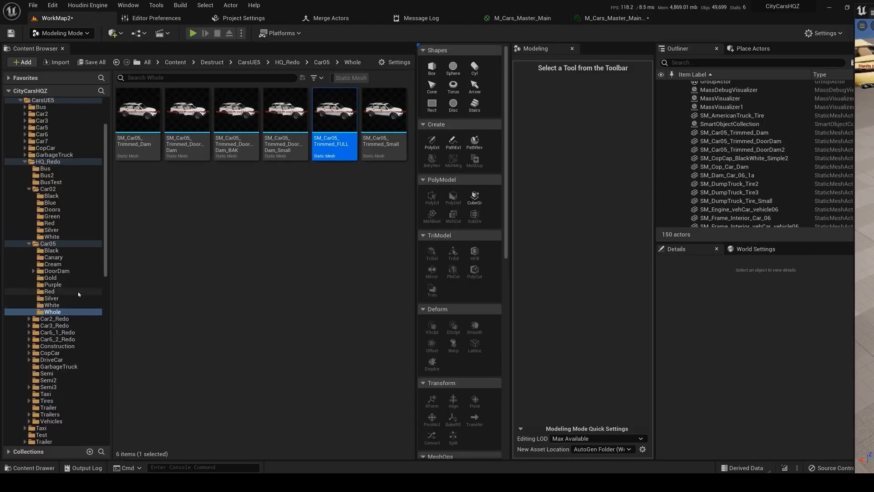
{"action": "left_click", "coordinate": [50, 278]}
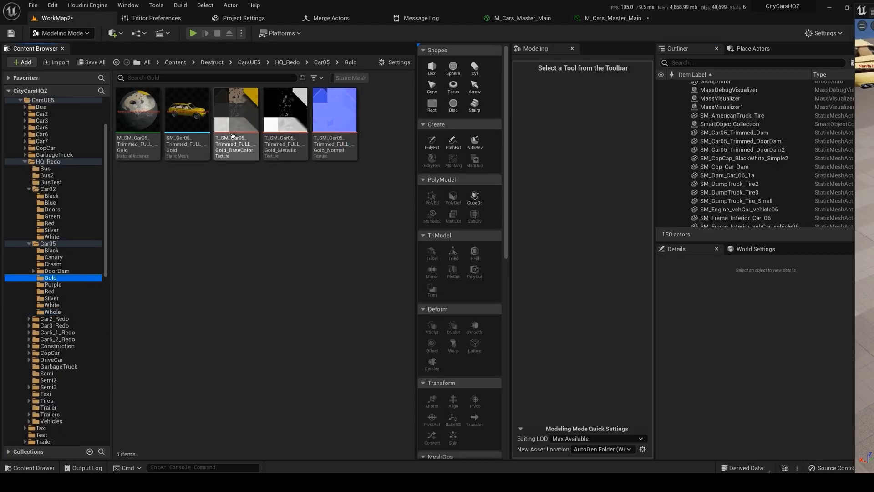
{"action": "left_click", "coordinate": [614, 18]}
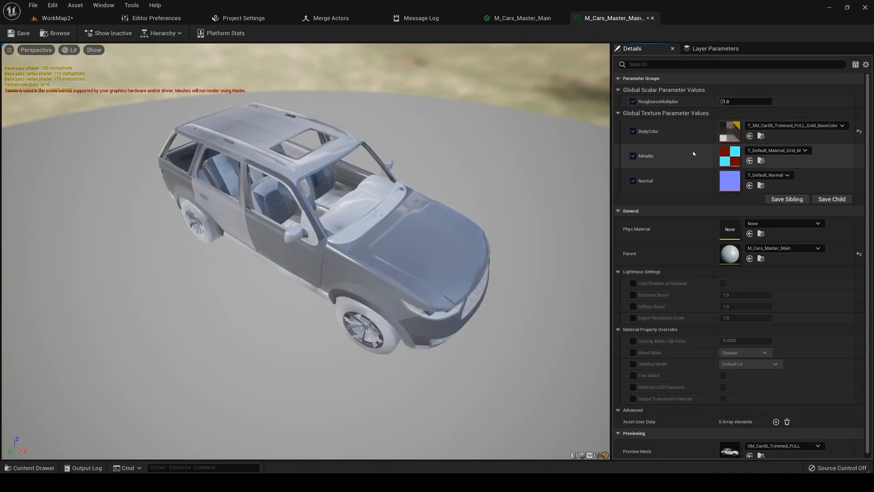
{"action": "left_click", "coordinate": [61, 21]}
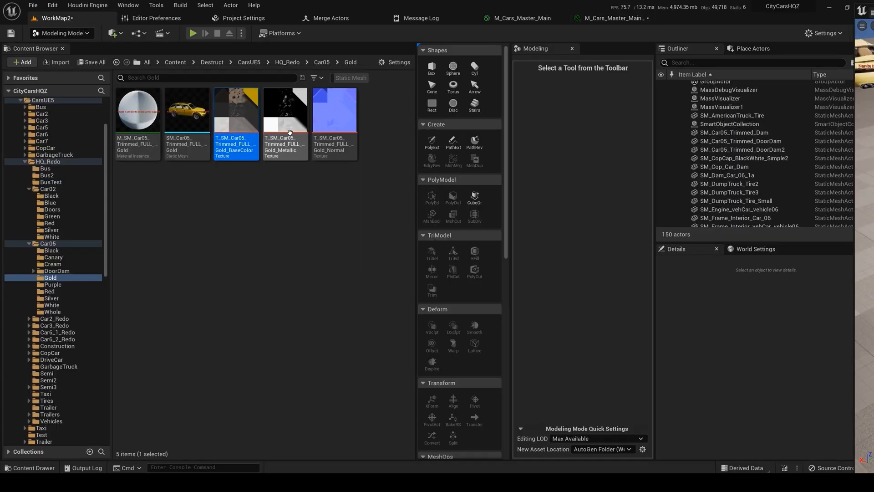
{"action": "left_click", "coordinate": [626, 21]}
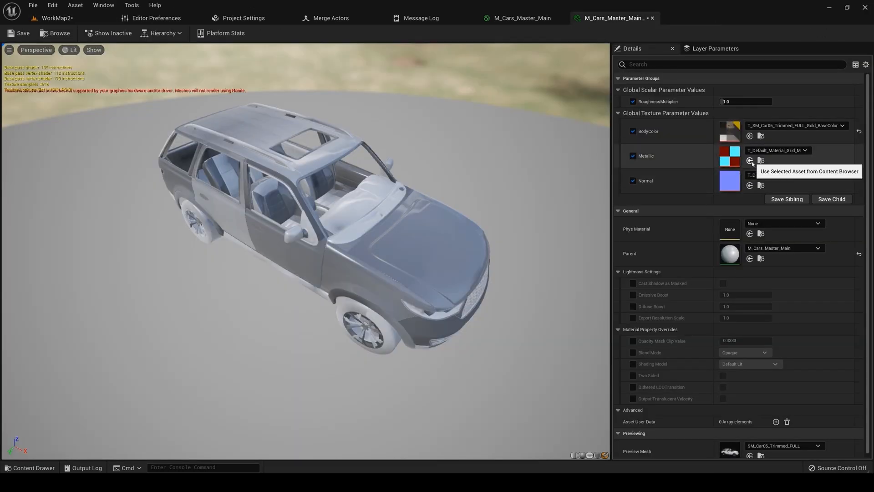
{"action": "left_click", "coordinate": [750, 161]}
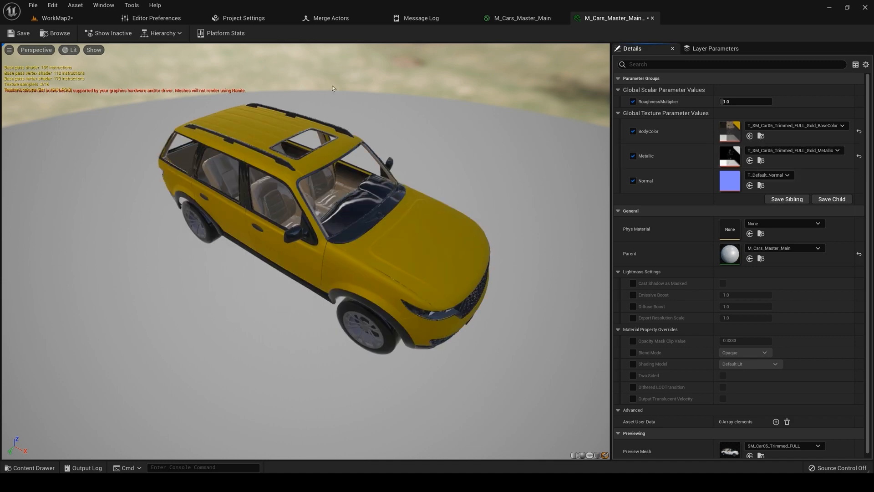
{"action": "left_click", "coordinate": [55, 18]}
{"action": "left_click", "coordinate": [335, 120]}
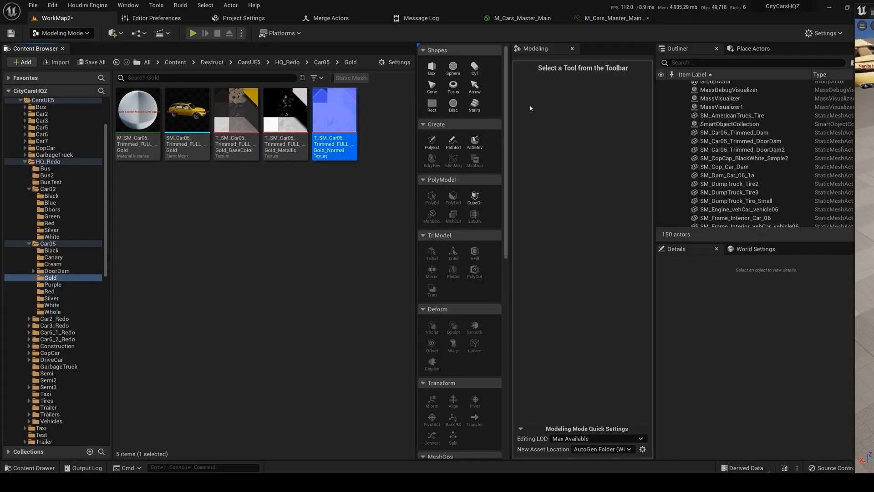
{"action": "left_click", "coordinate": [613, 21]}
{"action": "left_click", "coordinate": [749, 185]}
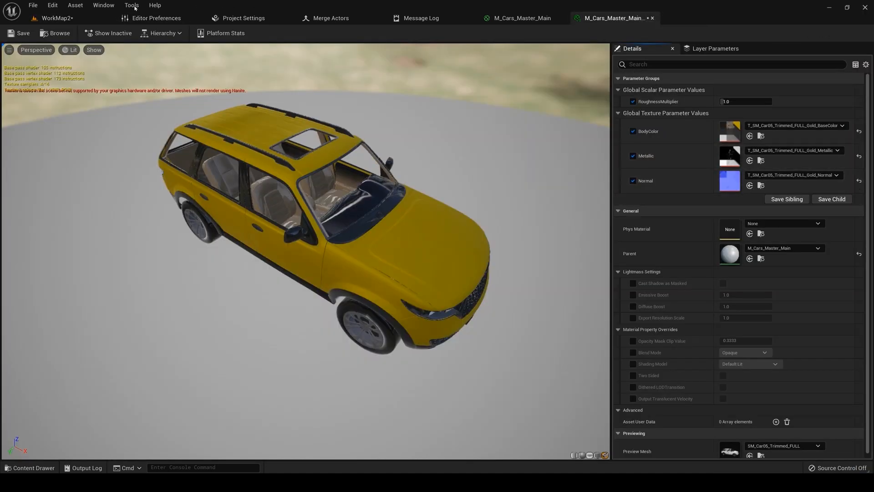
Step: Check the details of the T_SM_Car05_Trimmed_FULL_Gold_Normal texture, and inspect the gold car in the material instance preview
{"action": "left_click", "coordinate": [69, 18]}
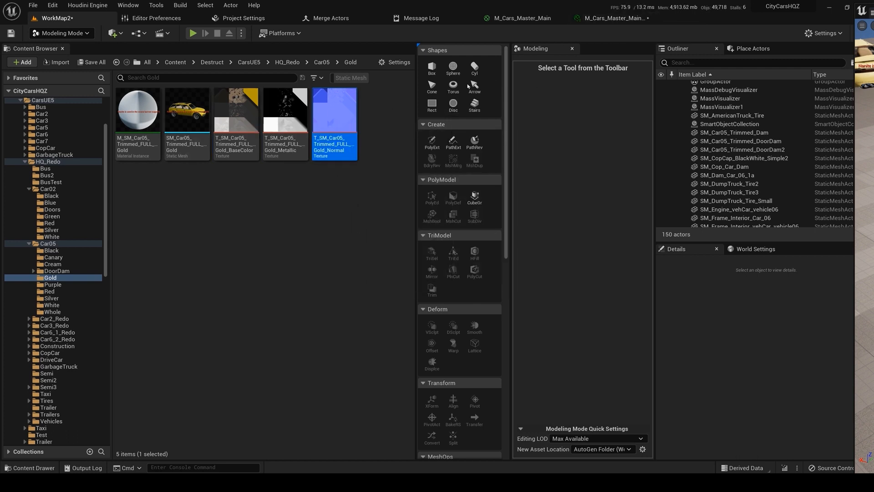
{"action": "mouse_move", "coordinate": [335, 124]}
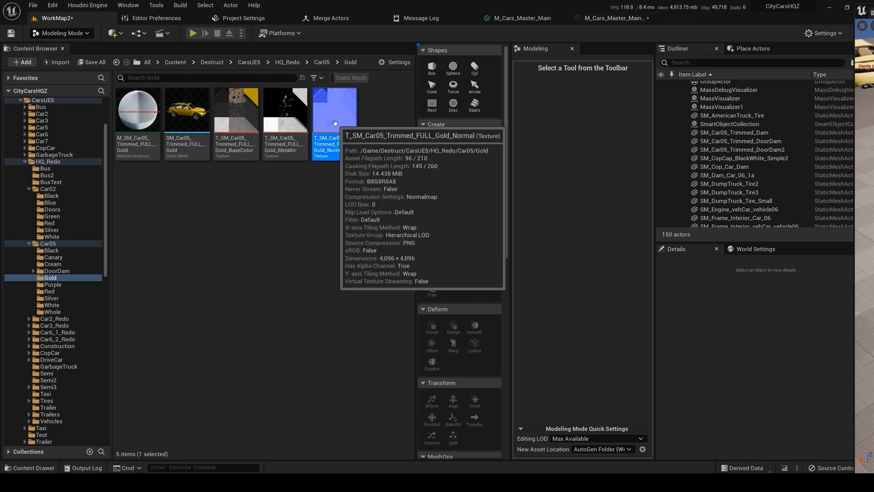
{"action": "left_click", "coordinate": [613, 18]}
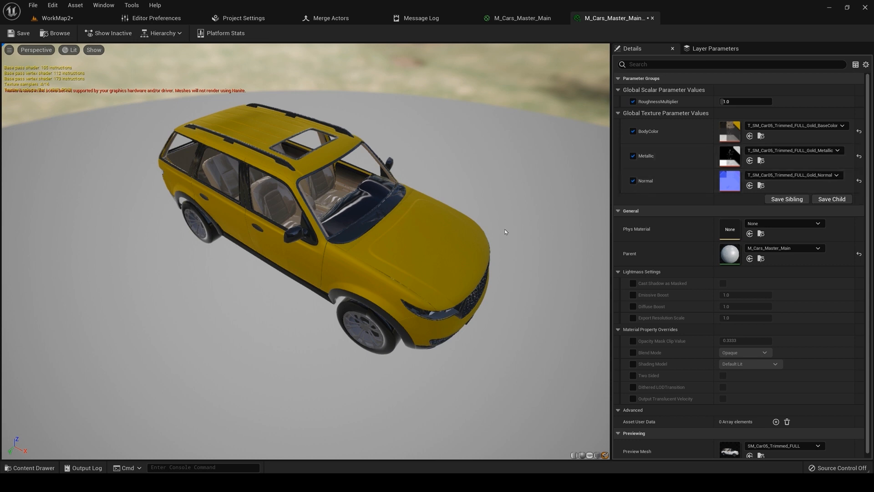
{"action": "right_click_drag", "start_coordinate": [306, 252], "coordinate": [305, 273]}
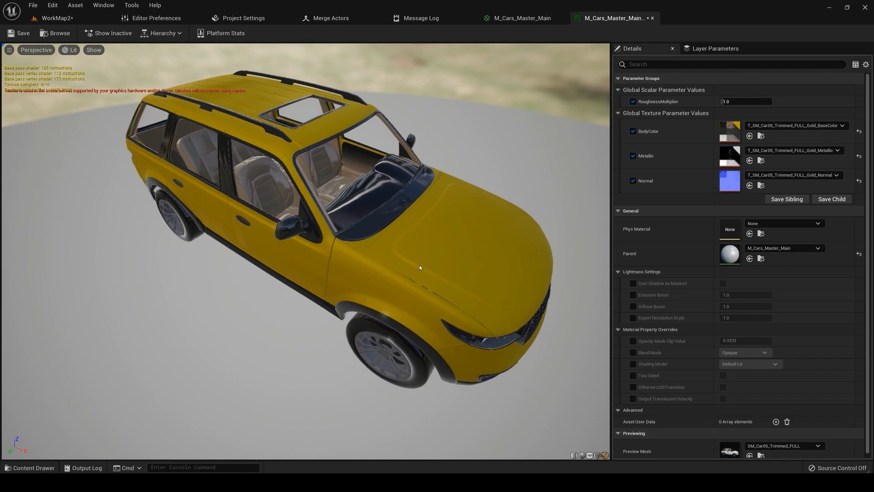
{"action": "right_click_drag", "start_coordinate": [429, 257], "coordinate": [429, 243]}
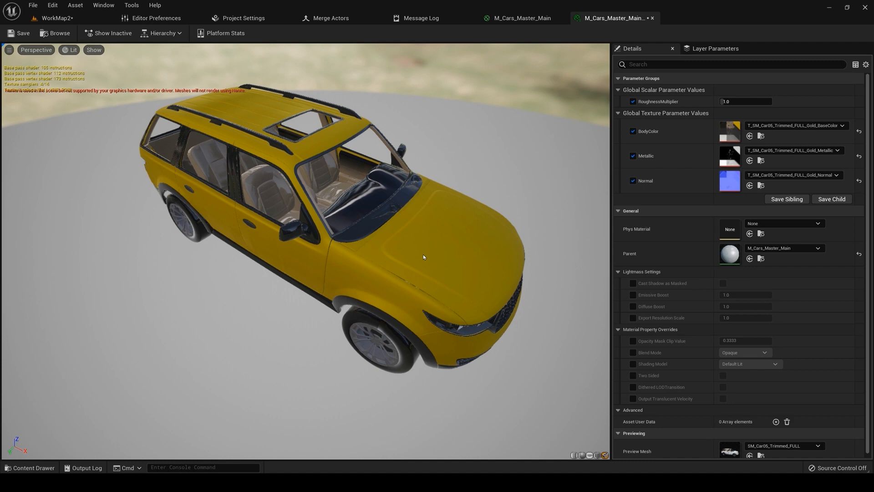
Step: Set the material instance's RoughnessMultiplier to 0.5 and inspect the gold car's finish in the preview
{"action": "left_click_drag", "start_coordinate": [389, 181], "coordinate": [409, 201]}
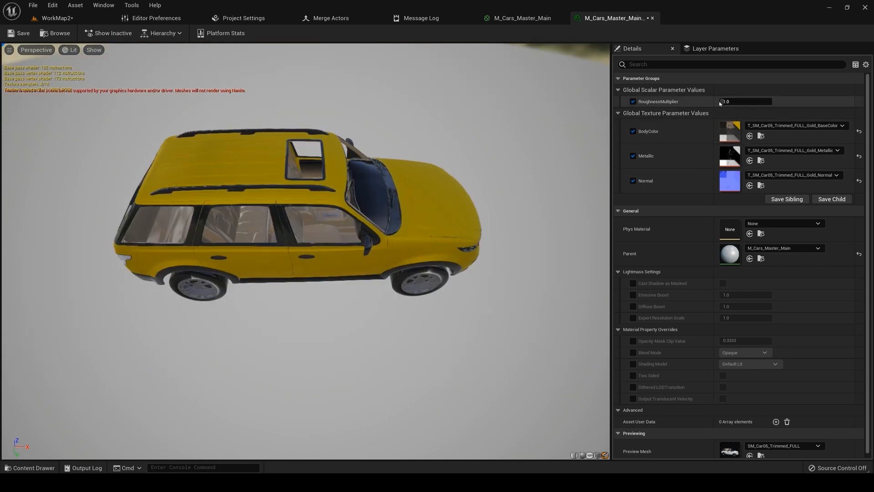
{"action": "left_click_drag", "start_coordinate": [442, 188], "coordinate": [414, 193]}
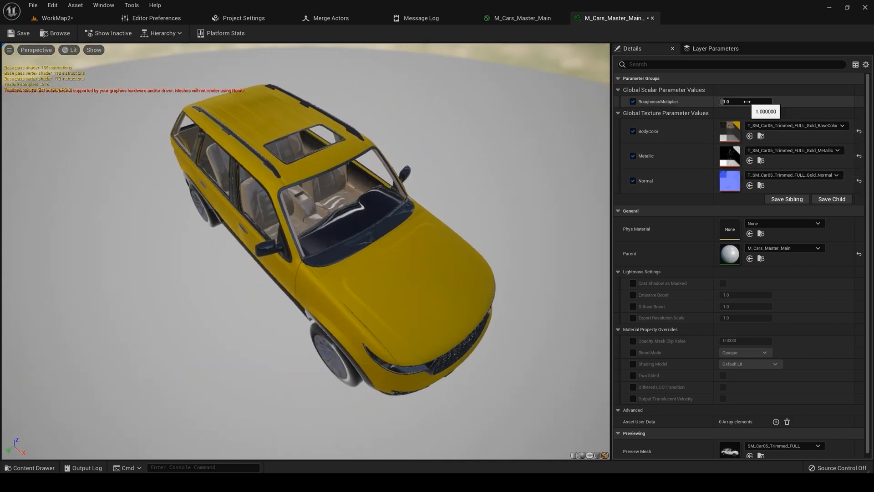
{"action": "left_click", "coordinate": [749, 105]}
{"action": "type", "text": ".5"}
{"action": "key", "text": "Return"}
{"action": "mouse_move", "coordinate": [437, 205]}
{"action": "right_mouse_down"}
{"action": "mouse_move", "coordinate": [443, 232]}
{"action": "mouse_move", "coordinate": [433, 191]}
{"action": "right_mouse_up"}
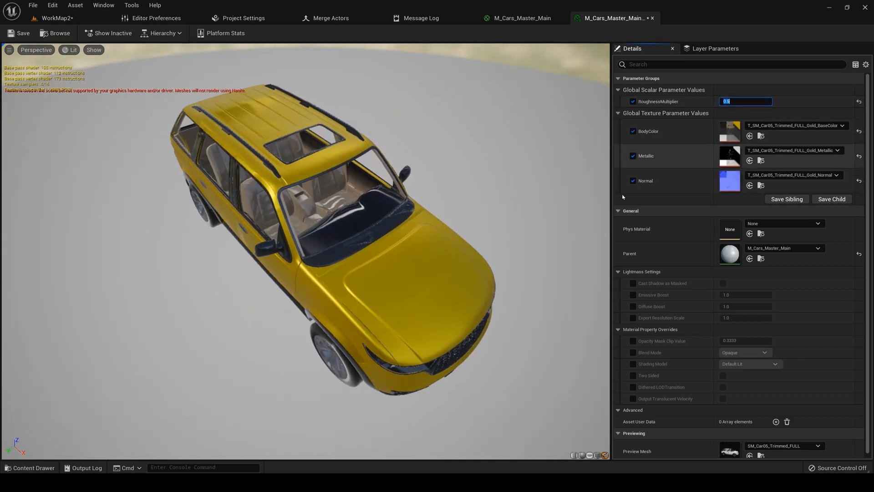
{"action": "left_click_drag", "start_coordinate": [305, 228], "coordinate": [327, 255]}
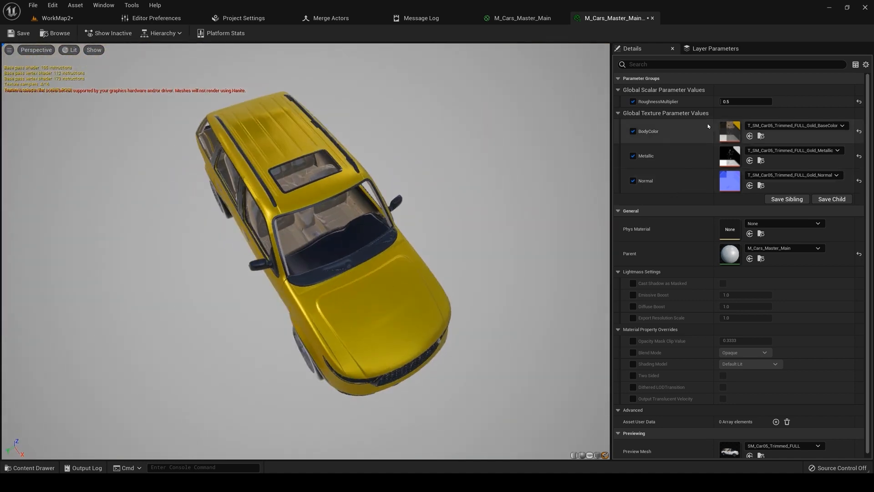
Step: Set the RoughnessMultiplier to 0.1 and inspect the car's reflections from several angles and distances
{"action": "type", "text": ".1"}
{"action": "key", "text": "Return"}
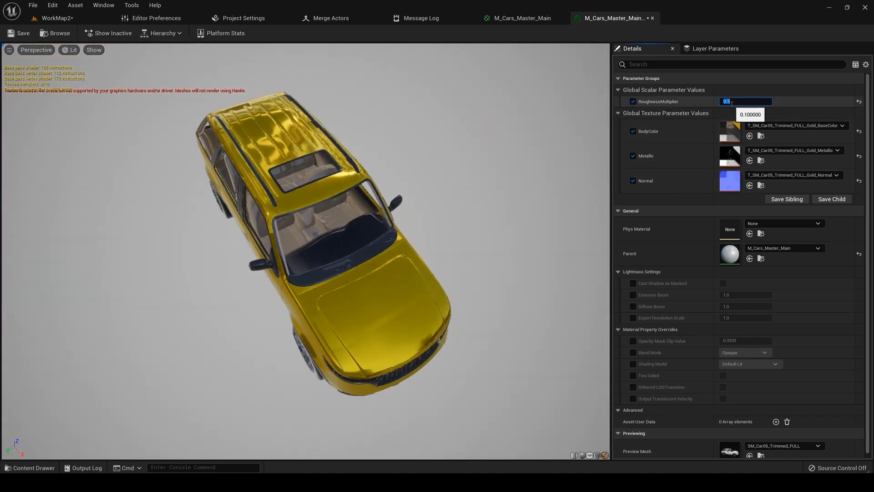
{"action": "right_click_drag", "start_coordinate": [387, 228], "coordinate": [392, 200]}
{"action": "left_click_drag", "start_coordinate": [335, 273], "coordinate": [326, 250]}
{"action": "right_click_drag", "start_coordinate": [325, 250], "coordinate": [353, 272]}
{"action": "left_click_drag", "start_coordinate": [397, 270], "coordinate": [293, 201]}
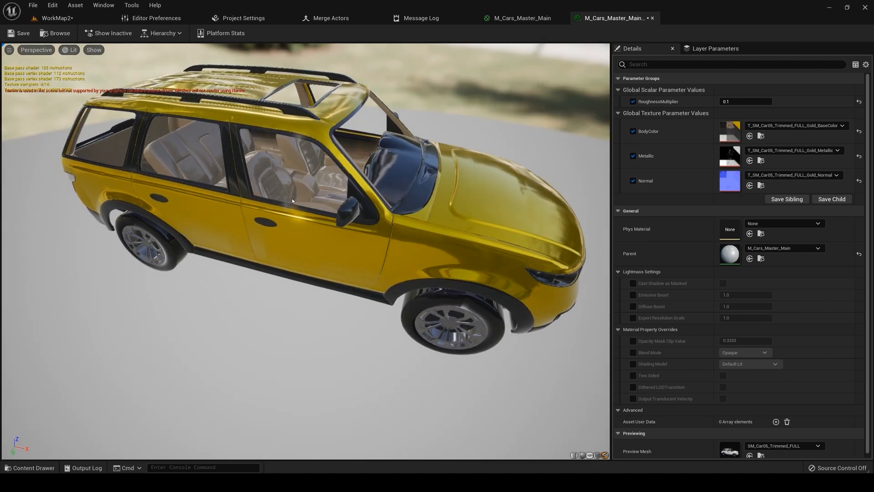
{"action": "left_click_drag", "start_coordinate": [436, 304], "coordinate": [335, 252]}
{"action": "scroll", "coordinate": [335, 252], "scroll_direction": "down", "scroll_amount": 5}
{"action": "scroll", "coordinate": [336, 254], "scroll_direction": "down", "scroll_amount": 3}
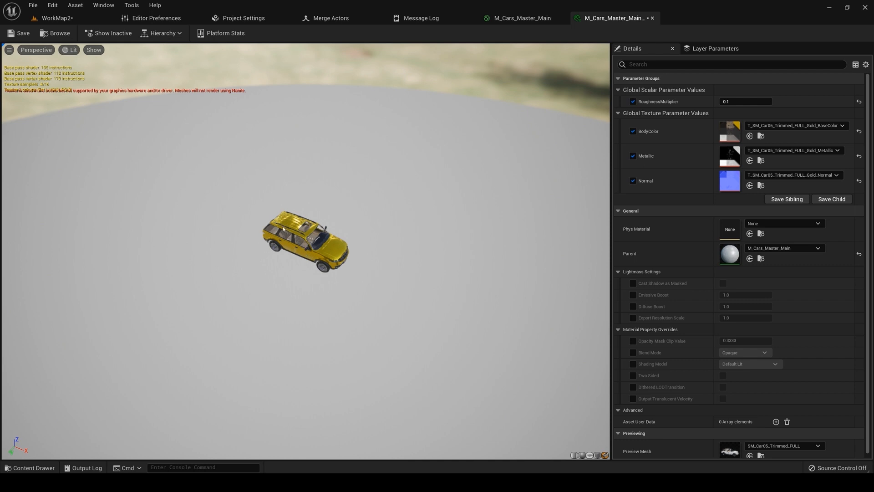
{"action": "scroll", "coordinate": [305, 232], "scroll_direction": "up", "scroll_amount": 6}
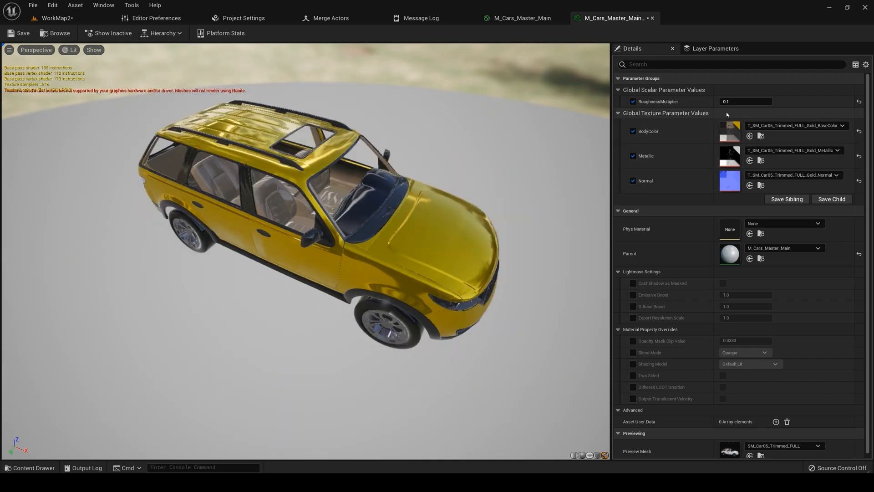
Step: Try a RoughnessMultiplier of 0.3 and view the car's hood and roof from above
{"action": "left_click", "coordinate": [745, 101]}
{"action": "type", "text": "0.3"}
{"action": "key", "text": "Return"}
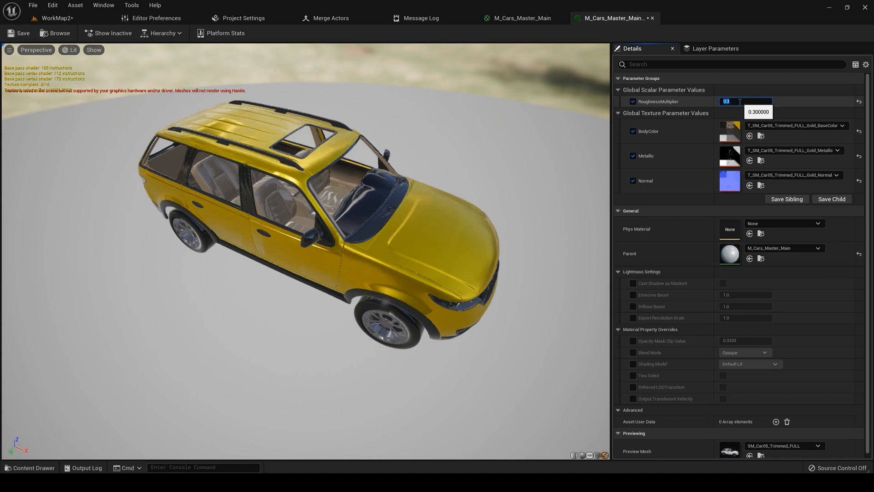
{"action": "left_click_drag", "start_coordinate": [326, 250], "coordinate": [460, 280]}
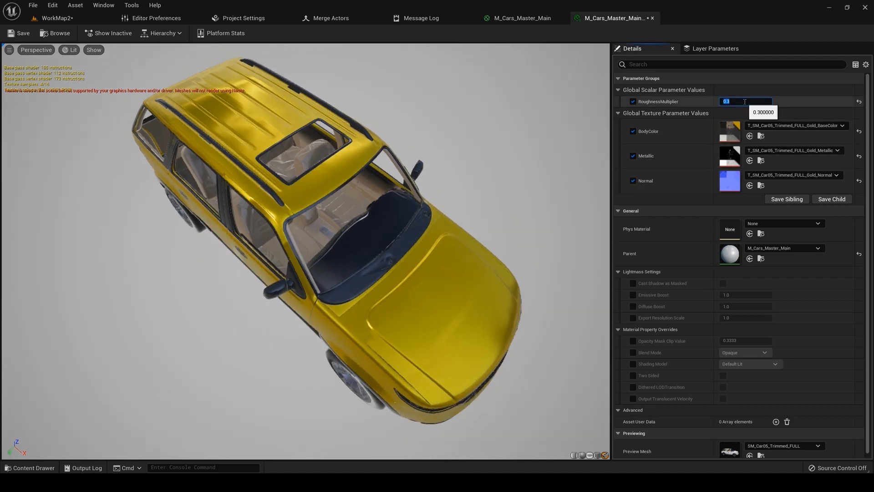
Step: Set the RoughnessMultiplier to 0.5 and check the paint's sheen from the front, side and above
{"action": "key", "text": "Return"}
{"action": "left_click_drag", "start_coordinate": [436, 280], "coordinate": [298, 196]}
{"action": "mouse_move", "coordinate": [347, 223]}
{"action": "left_mouse_down"}
{"action": "mouse_move", "coordinate": [336, 214]}
{"action": "mouse_move", "coordinate": [347, 223]}
{"action": "left_mouse_up"}
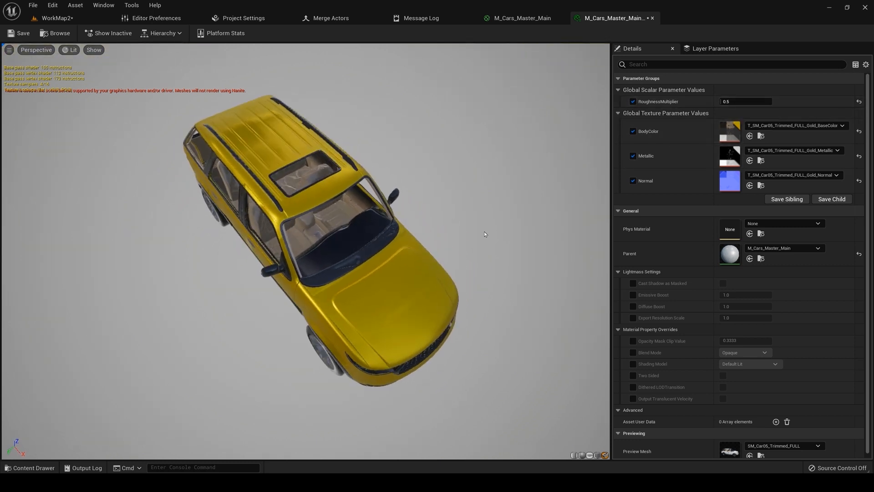
{"action": "left_click_drag", "start_coordinate": [363, 261], "coordinate": [384, 249]}
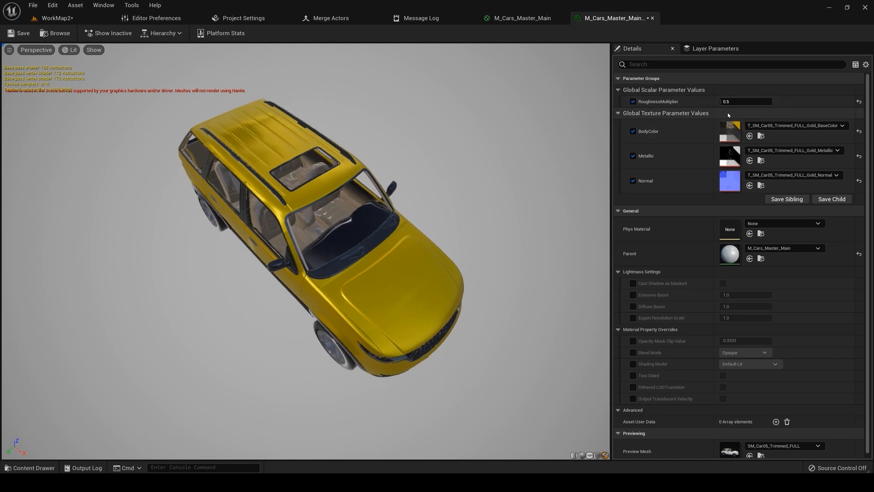
{"action": "left_click_drag", "start_coordinate": [365, 248], "coordinate": [337, 211]}
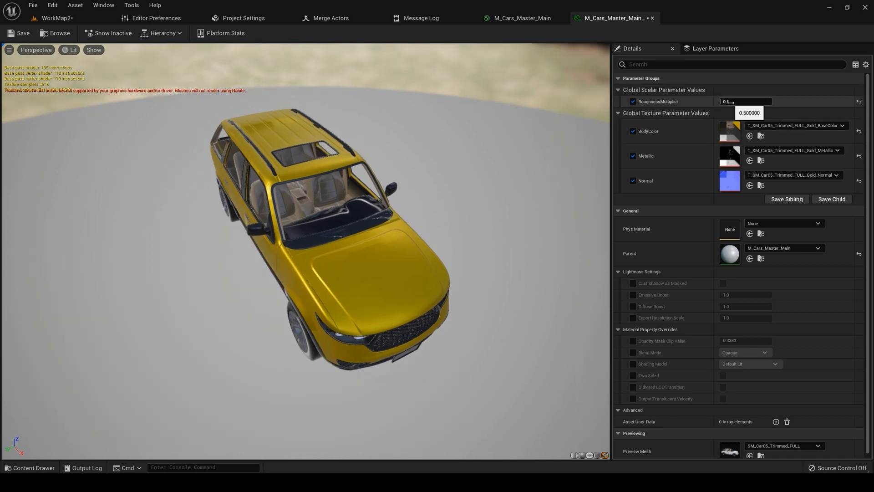
{"action": "left_click_drag", "start_coordinate": [416, 246], "coordinate": [261, 317]}
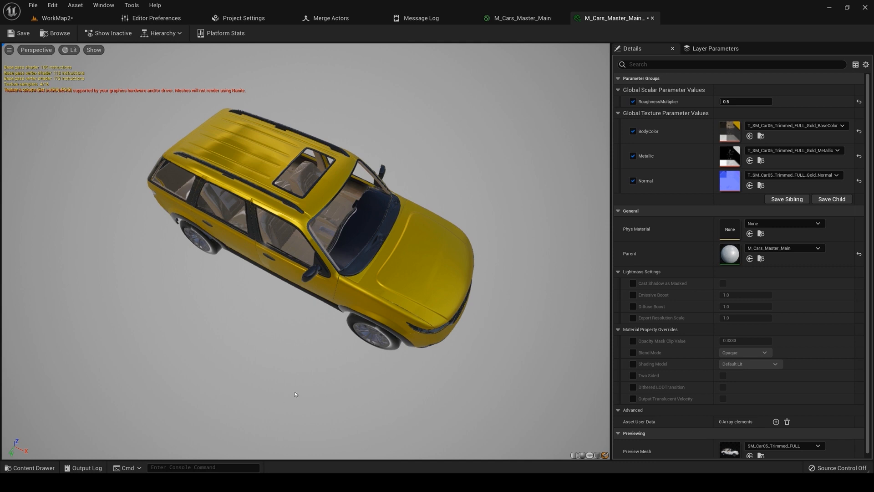
Step: Try RoughnessMultiplier values of 12 and 1, and compare the car's finish in the preview
{"action": "left_click", "coordinate": [737, 101]}
{"action": "type", "text": "12"}
{"action": "key", "text": "Return"}
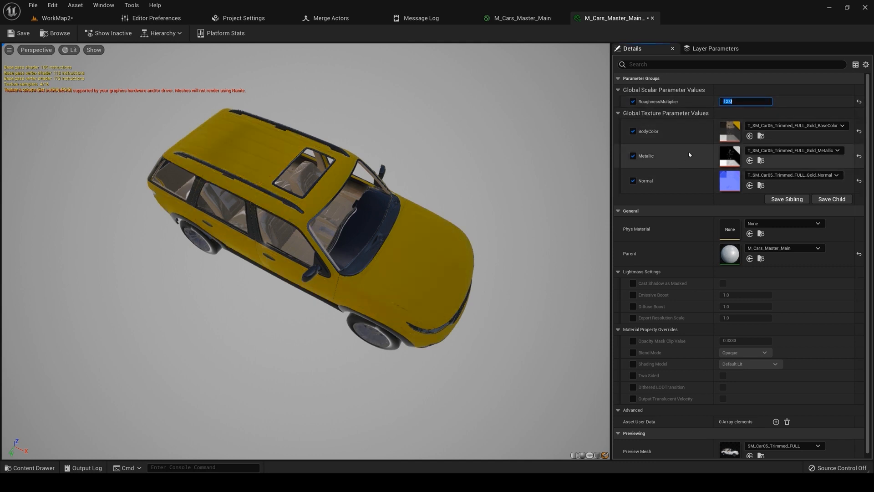
{"action": "type", "text": "1"}
{"action": "key", "text": "Return"}
{"action": "right_click_drag", "start_coordinate": [431, 250], "coordinate": [430, 282]}
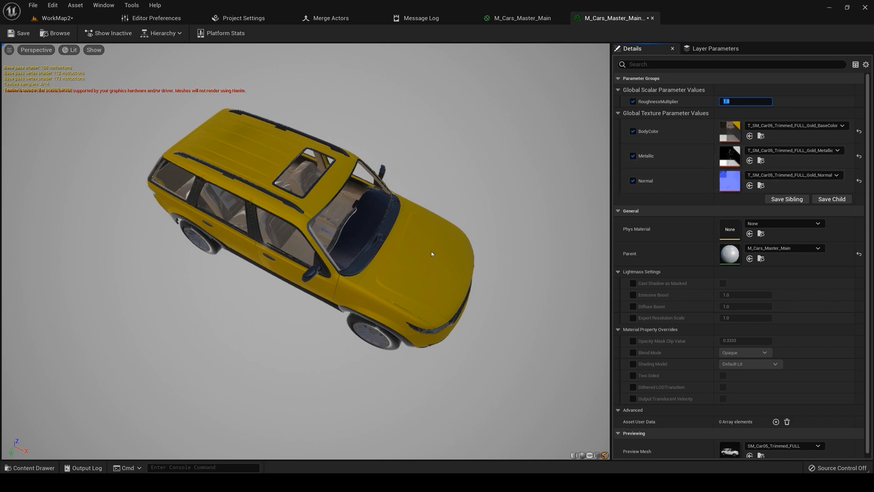
{"action": "mouse_move", "coordinate": [182, 259]}
{"action": "left_mouse_down"}
{"action": "mouse_move", "coordinate": [183, 291]}
{"action": "mouse_move", "coordinate": [183, 258]}
{"action": "left_mouse_up"}
{"action": "left_click_drag", "start_coordinate": [454, 212], "coordinate": [387, 277]}
{"action": "right_click_drag", "start_coordinate": [481, 204], "coordinate": [483, 223]}
{"action": "scroll", "coordinate": [305, 250], "scroll_direction": "down", "scroll_amount": 5}
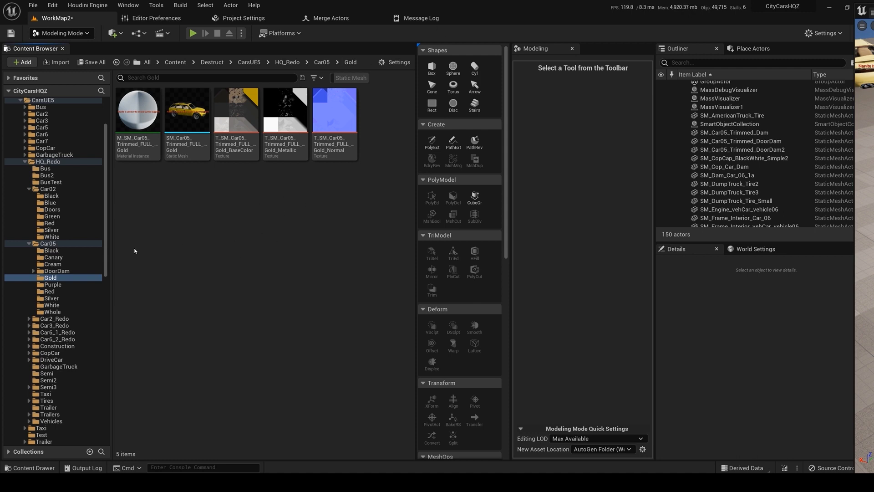
Step: Check the details of T_SM_Car05_Trimmed_FULL_Gold_BaseColor in the Gold folder and the texture size options in the Merge Actors settings
{"action": "left_click", "coordinate": [181, 216]}
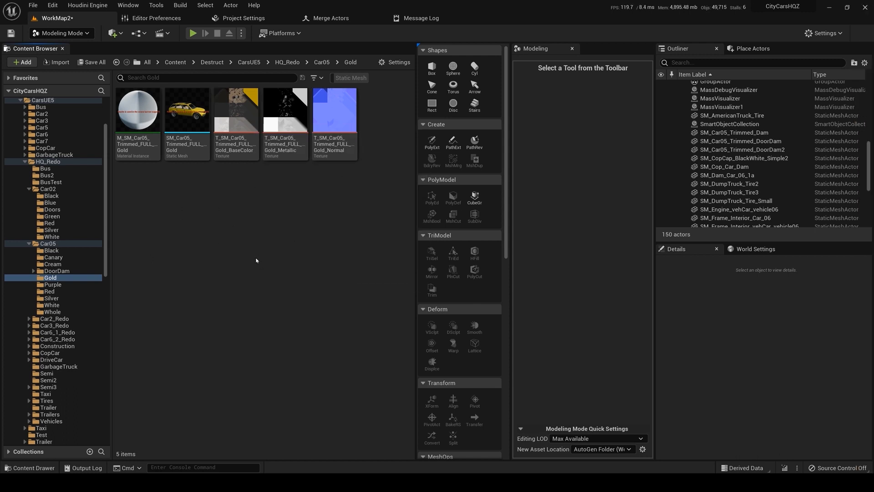
{"action": "mouse_move", "coordinate": [232, 112]}
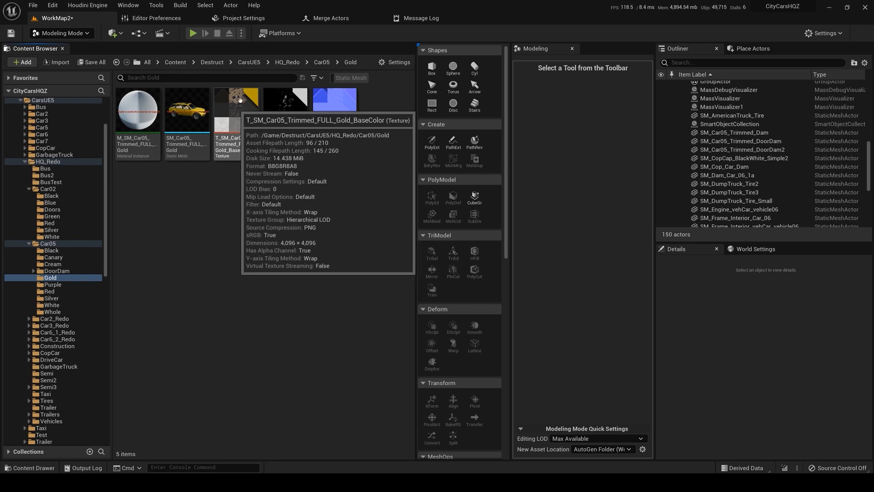
{"action": "left_click", "coordinate": [327, 19]}
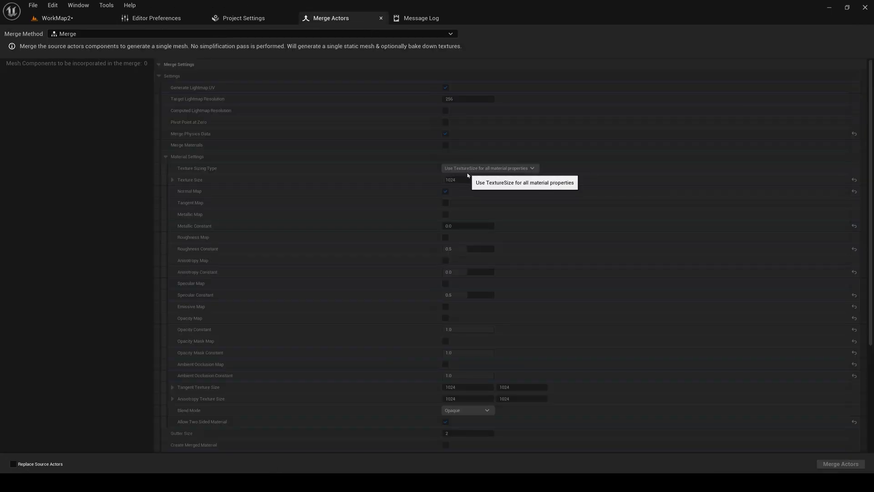
{"action": "left_click", "coordinate": [57, 18]}
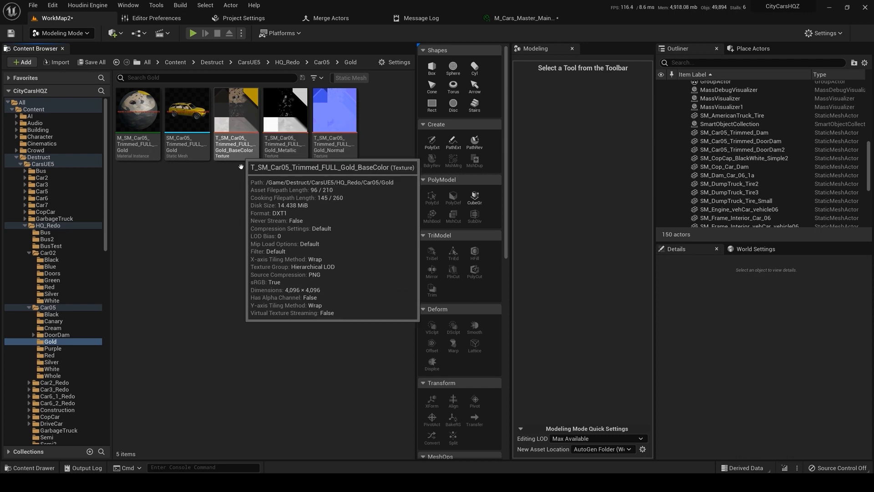
Step: Set the Maximum Texture Size of T_SM_Car05_Trimmed_FULL_Gold_BaseColor to 512 and inspect the car in the material instance preview
{"action": "double_click", "coordinate": [232, 103]}
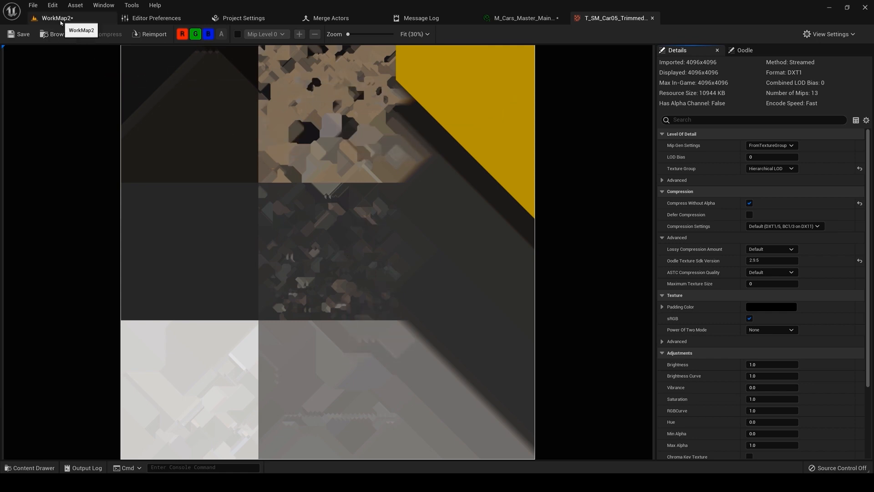
{"action": "left_click", "coordinate": [54, 18]}
{"action": "left_click", "coordinate": [615, 18]}
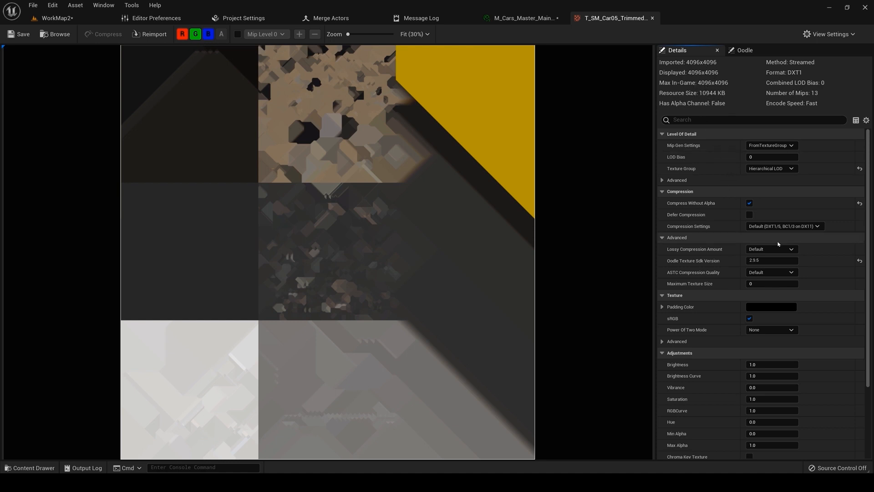
{"action": "left_click", "coordinate": [766, 283]}
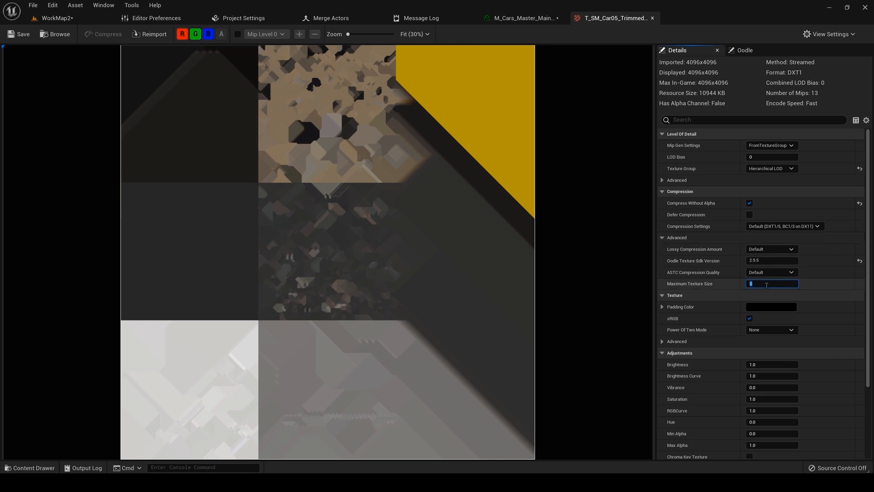
{"action": "type", "text": "512"}
{"action": "key", "text": "Return"}
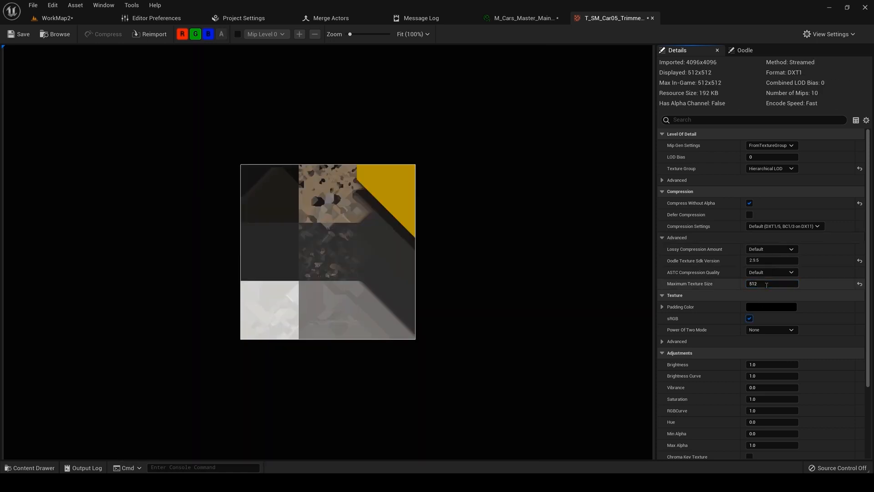
{"action": "left_click", "coordinate": [524, 17]}
{"action": "mouse_move", "coordinate": [305, 251]}
{"action": "left_mouse_down"}
{"action": "mouse_move", "coordinate": [314, 273]}
{"action": "mouse_move", "coordinate": [382, 292]}
{"action": "mouse_move", "coordinate": [437, 218]}
{"action": "mouse_move", "coordinate": [291, 246]}
{"action": "mouse_move", "coordinate": [309, 241]}
{"action": "left_mouse_up"}
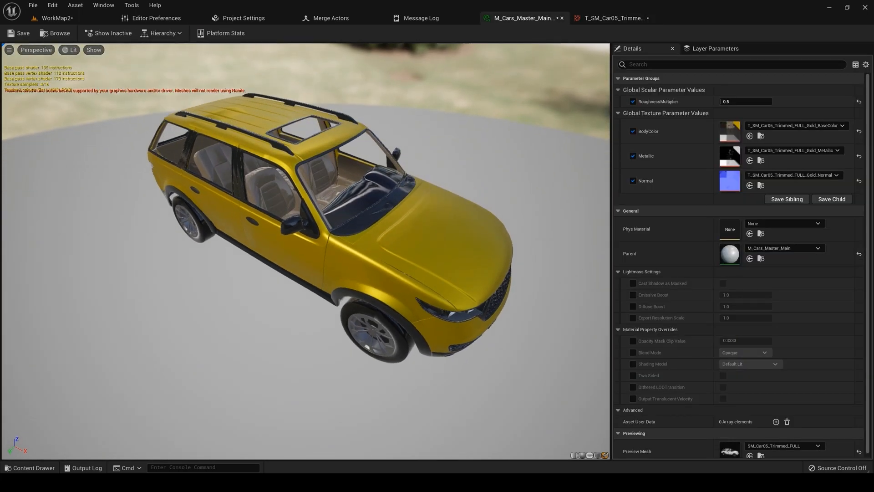
{"action": "left_click_drag", "start_coordinate": [449, 187], "coordinate": [446, 240]}
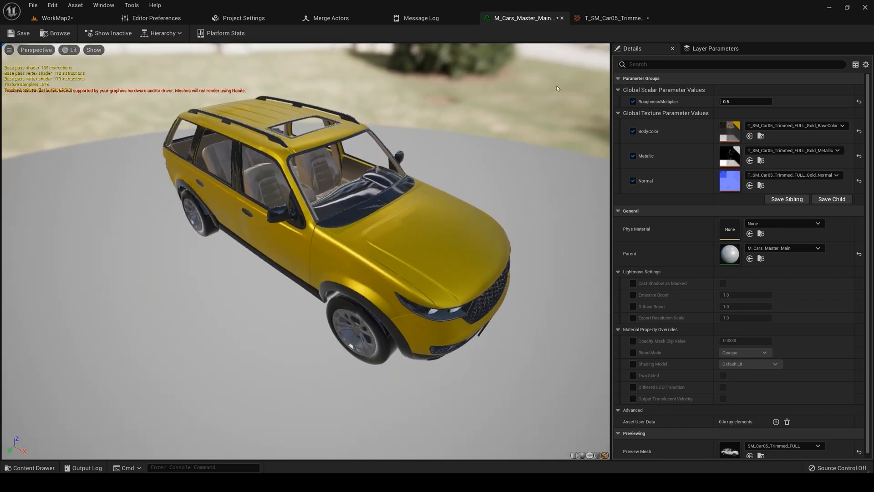
Step: Open the T_SM_Car05_Trimmed_FULL_Gold_Normal texture and set its Maximum Texture Size to 1024
{"action": "left_click", "coordinate": [53, 18]}
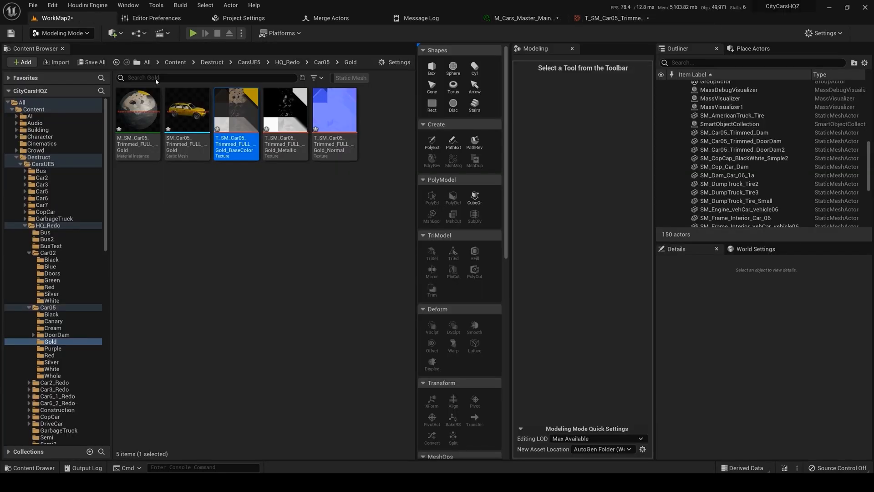
{"action": "double_click", "coordinate": [340, 109]}
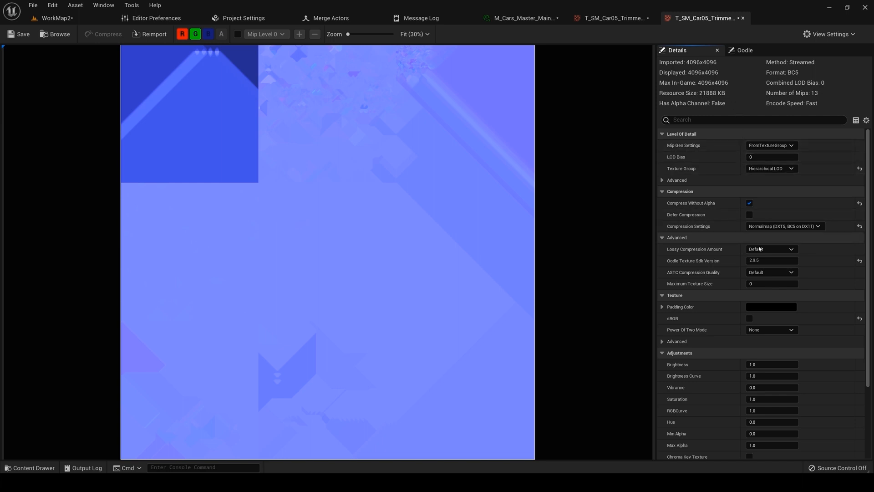
{"action": "left_click", "coordinate": [757, 285]}
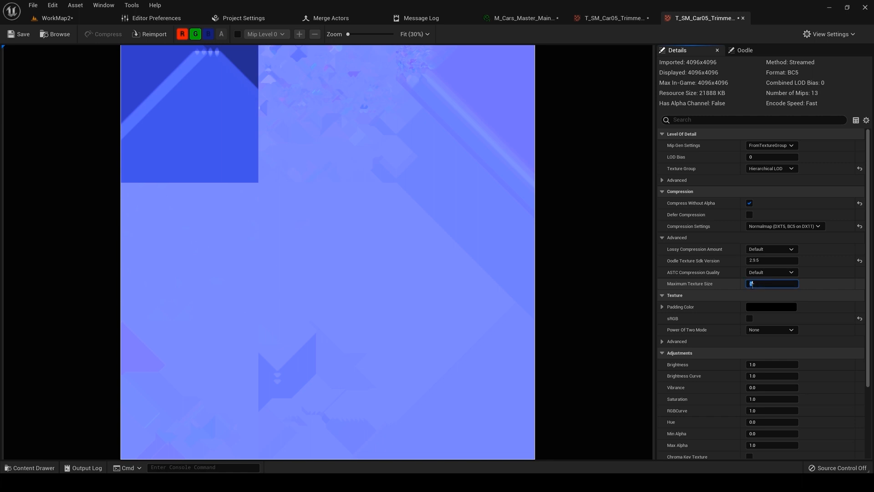
{"action": "type", "text": "1024"}
{"action": "key", "text": "Return"}
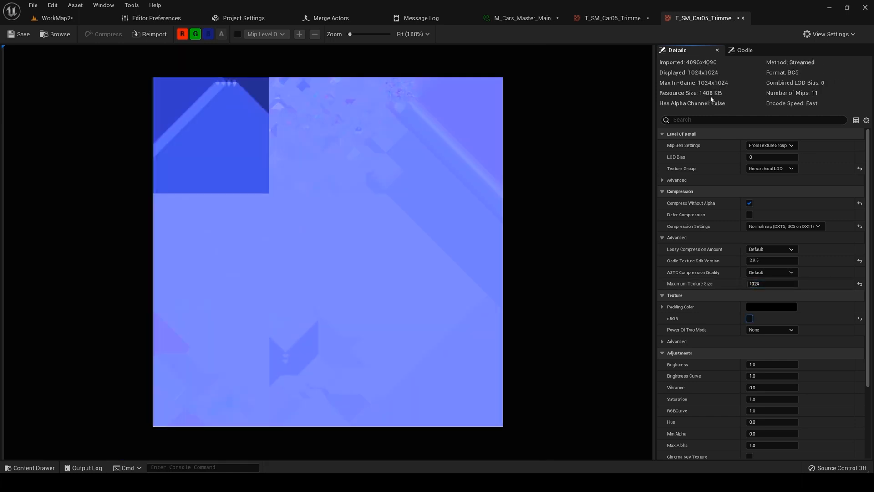
Step: Reduce the normal texture's Maximum Texture Size to 512, check the car preview, and return to the Gold folder's assets
{"action": "left_click", "coordinate": [761, 285]}
{"action": "type", "text": "512"}
{"action": "key", "text": "Return"}
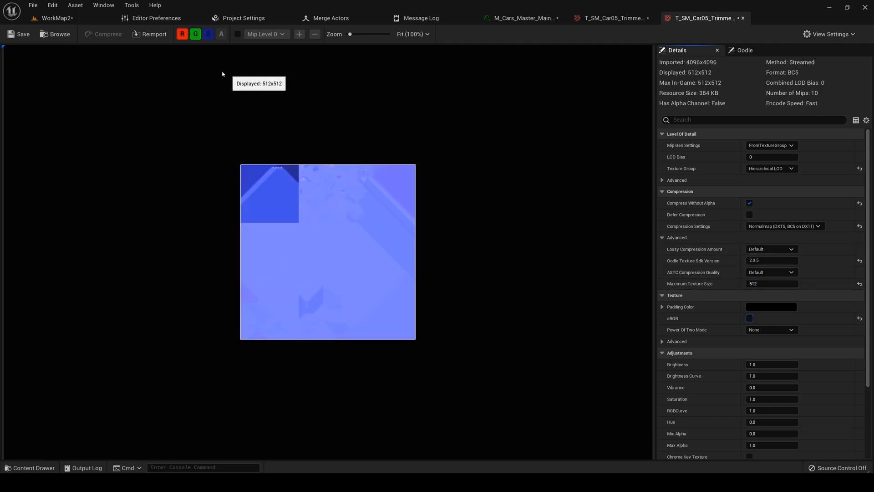
{"action": "left_click", "coordinate": [524, 18]}
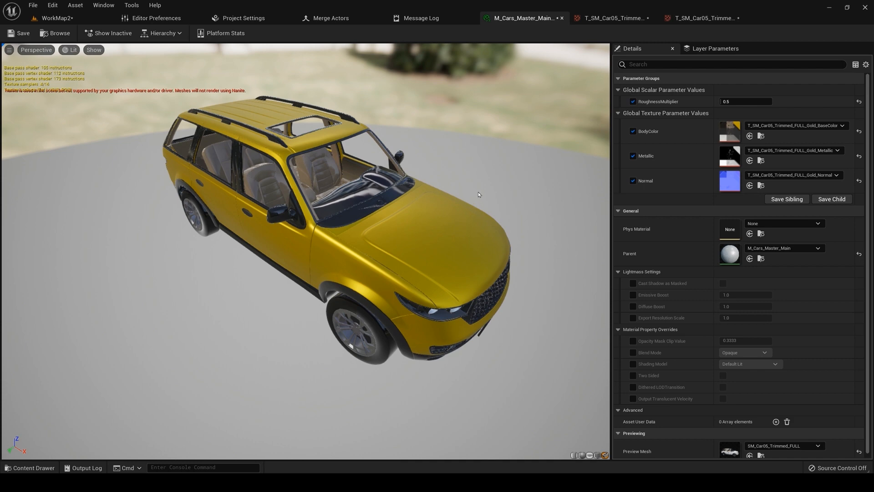
{"action": "left_click", "coordinate": [69, 21]}
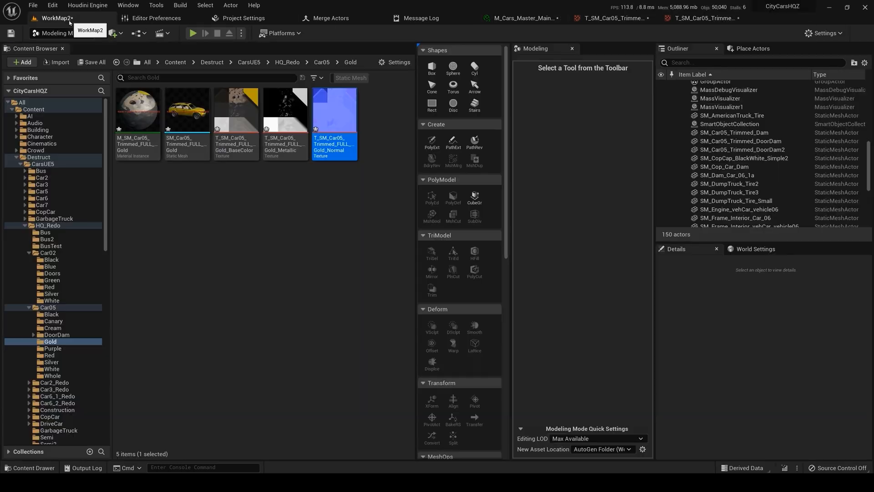
{"action": "left_click", "coordinate": [336, 195]}
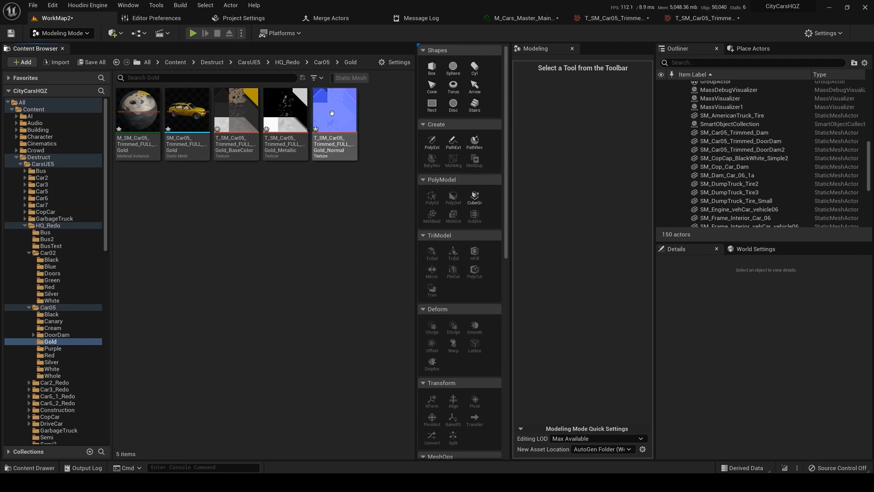
Step: Review the size settings of the Gold normal and BaseColor textures, then return to the Gold folder
{"action": "mouse_move", "coordinate": [344, 119]}
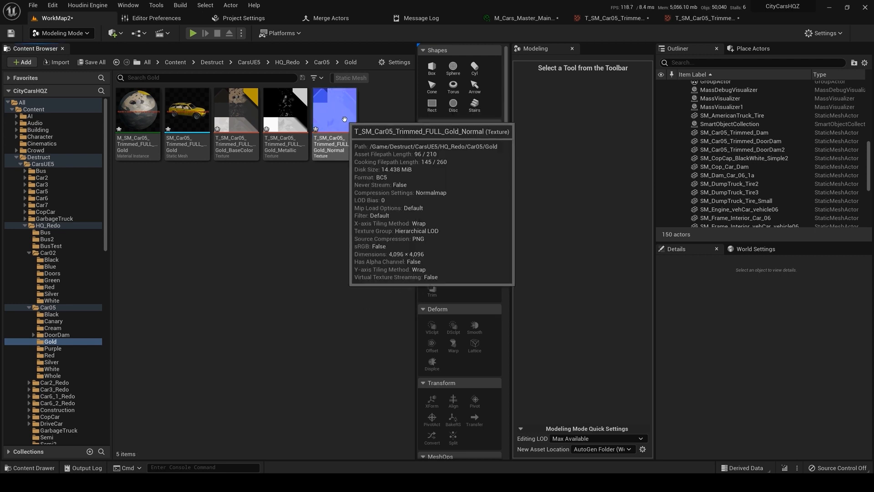
{"action": "double_click", "coordinate": [345, 119]}
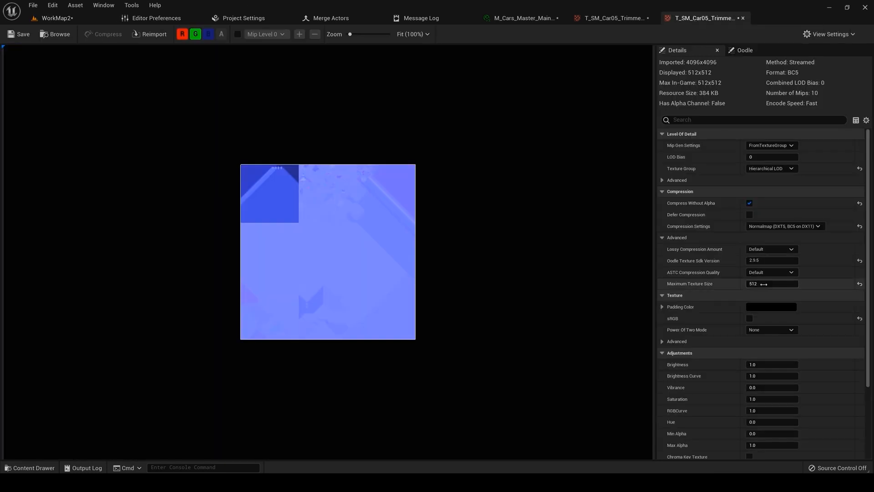
{"action": "left_click", "coordinate": [644, 19]}
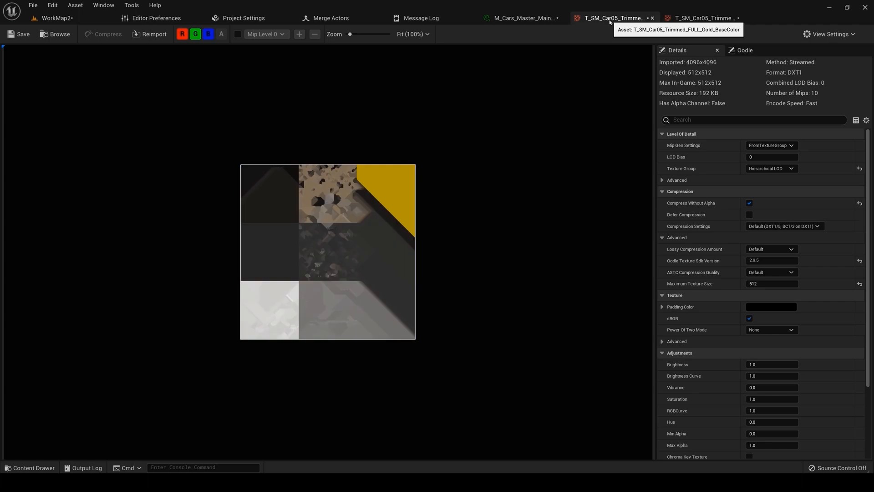
{"action": "left_click", "coordinate": [58, 19]}
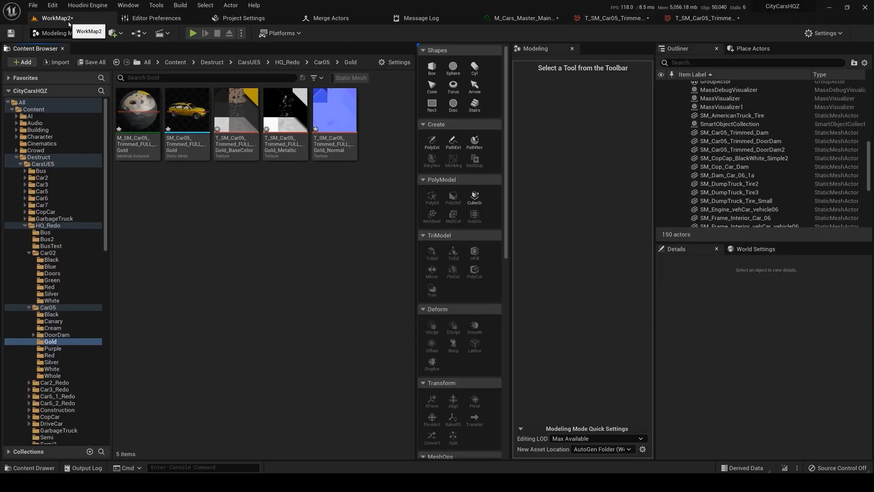
Step: Open T_SM_Car05_Trimmed_FULL_Gold_Metallic, set its Maximum Texture Size to 256, and inspect the car in the material instance preview
{"action": "double_click", "coordinate": [279, 136]}
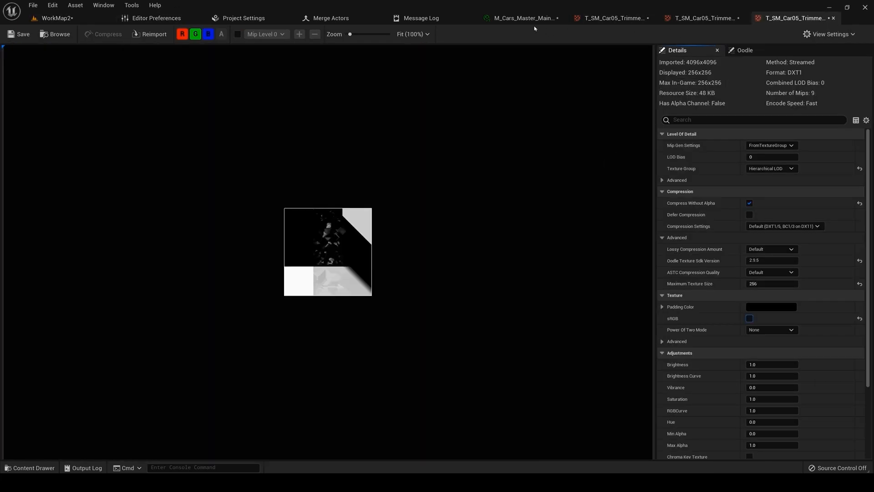
{"action": "left_click", "coordinate": [524, 18]}
{"action": "left_click_drag", "start_coordinate": [551, 113], "coordinate": [310, 91]}
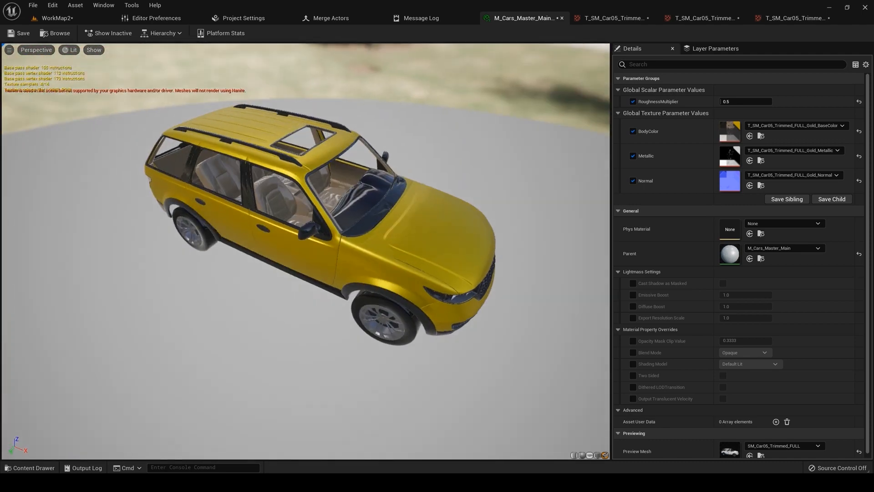
{"action": "left_click_drag", "start_coordinate": [563, 162], "coordinate": [569, 136]}
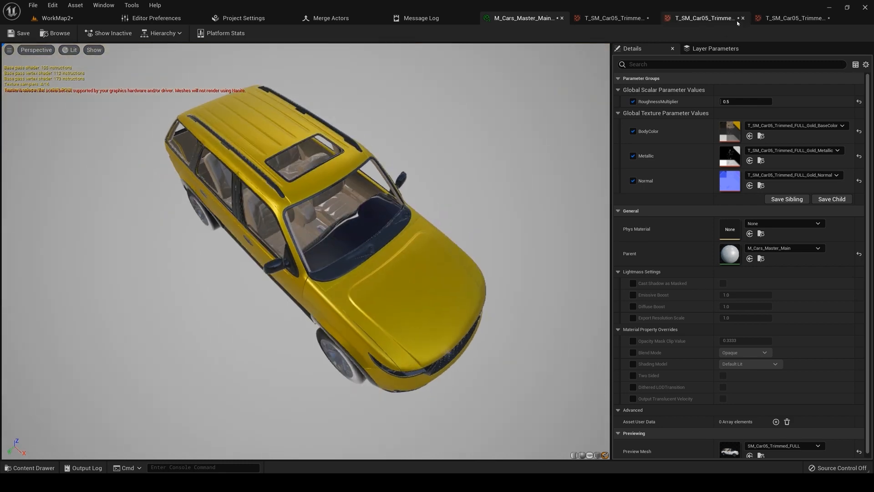
{"action": "left_click", "coordinate": [794, 18]}
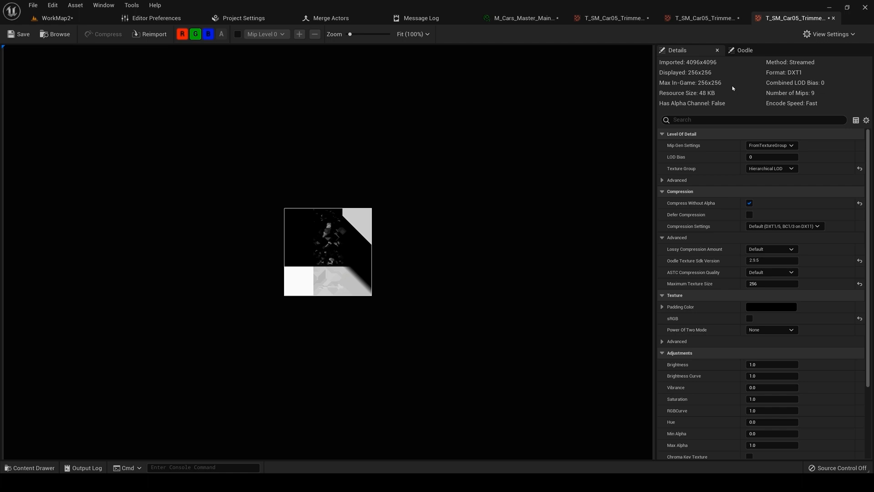
{"action": "left_click", "coordinate": [501, 19]}
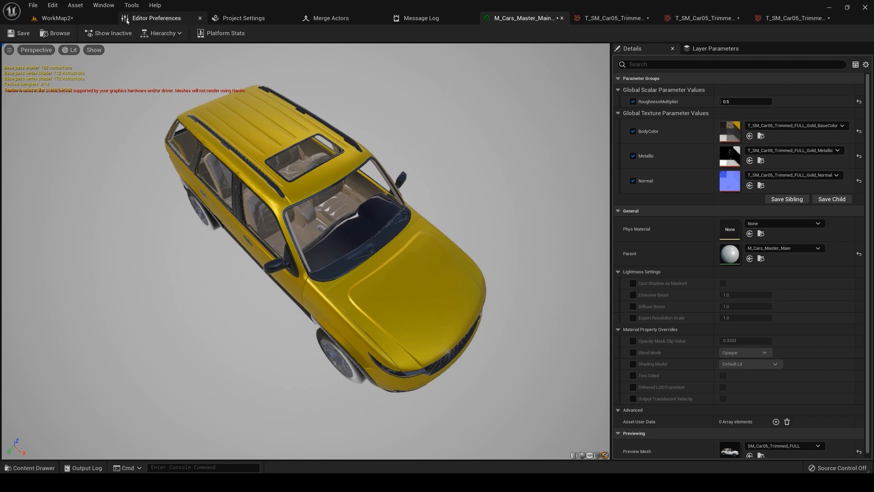
Step: Try the White folder's T_SM_Car05_Trimmed_FULL_Normal texture as the material instance's Normal parameter and inspect the car
{"action": "left_click", "coordinate": [51, 18]}
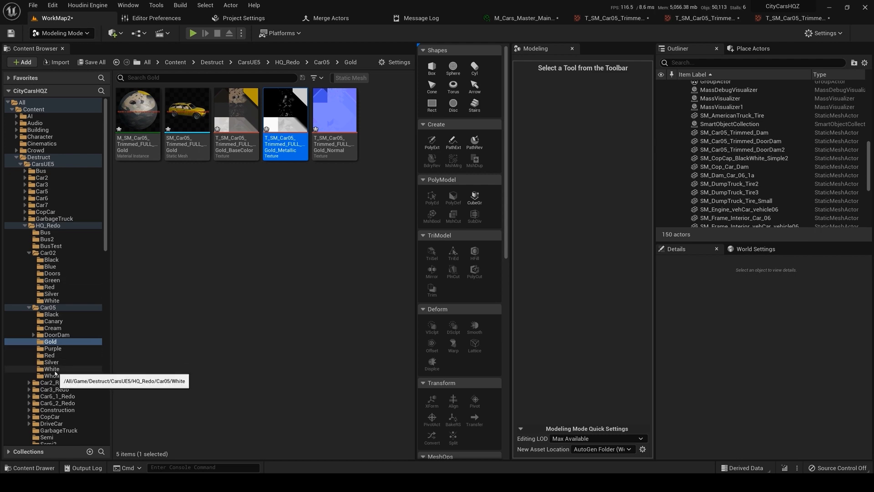
{"action": "left_click", "coordinate": [51, 369]}
{"action": "left_click", "coordinate": [286, 123]}
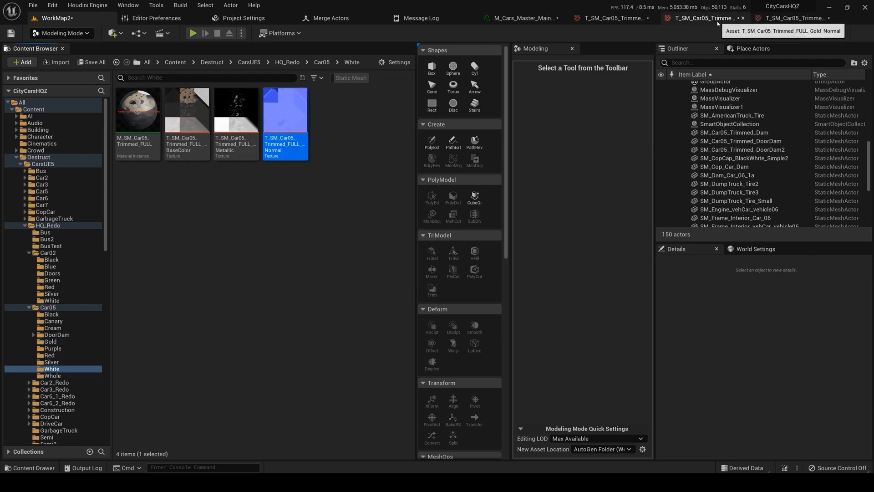
{"action": "left_click", "coordinate": [519, 17]}
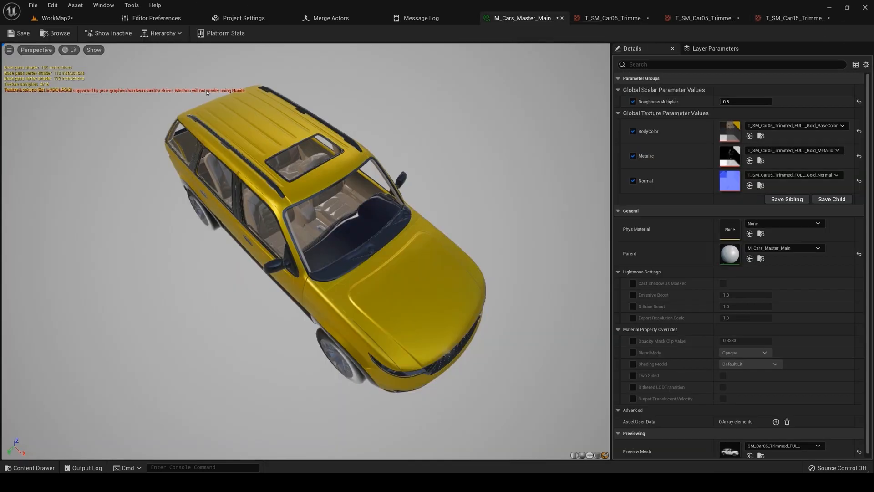
{"action": "left_click", "coordinate": [750, 185]}
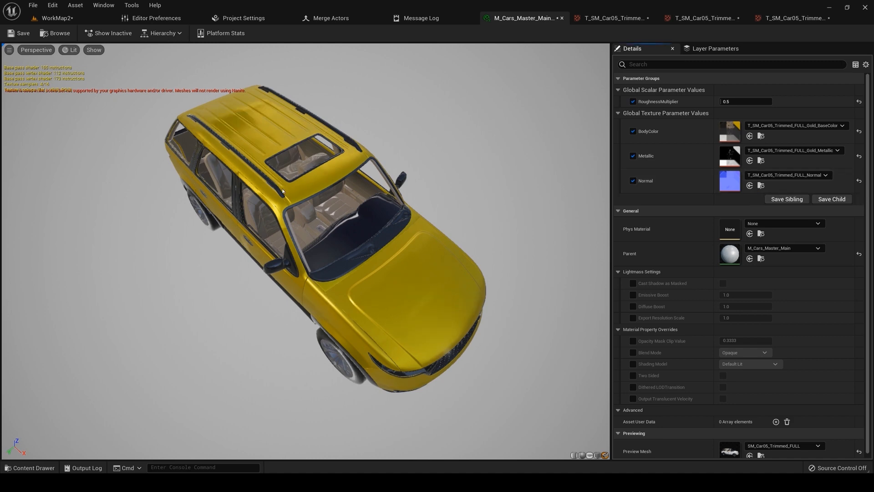
{"action": "left_click_drag", "start_coordinate": [409, 208], "coordinate": [370, 289]}
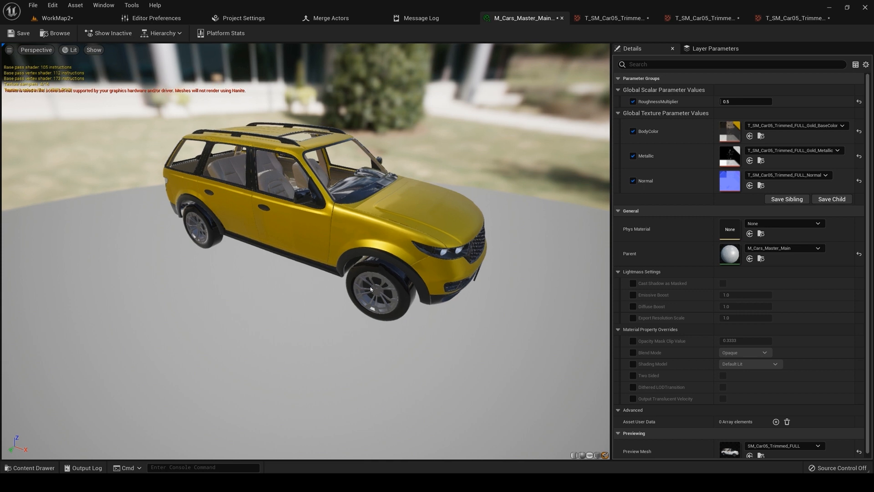
Step: Compare the two normal maps by undoing and redoing the Normal parameter change, ending with the change undone
{"action": "key", "text": "ctrl+z"}
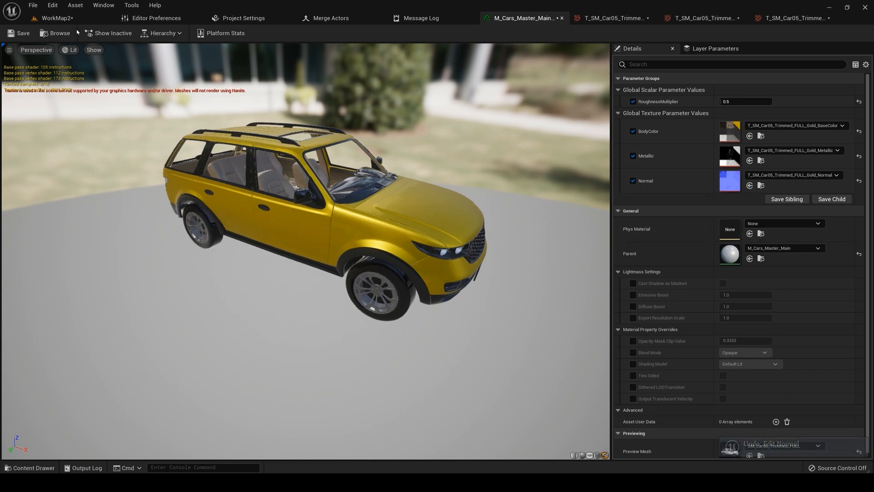
{"action": "left_click", "coordinate": [53, 5]}
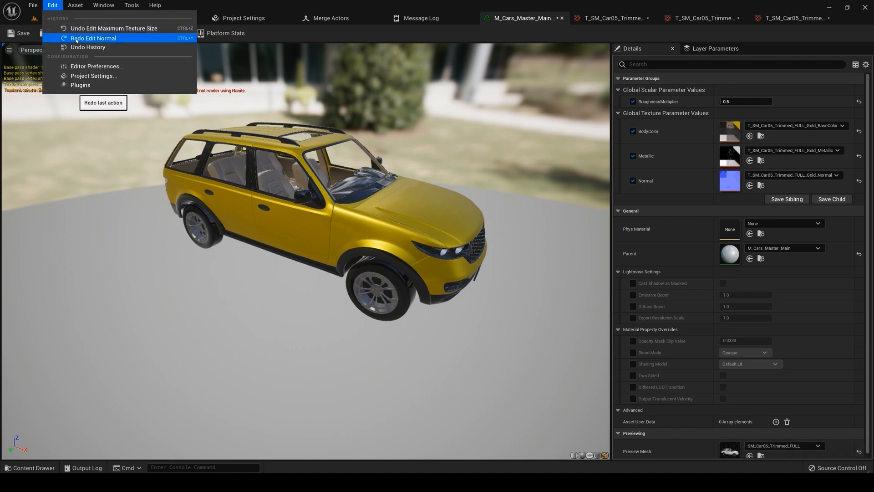
{"action": "left_click", "coordinate": [76, 38]}
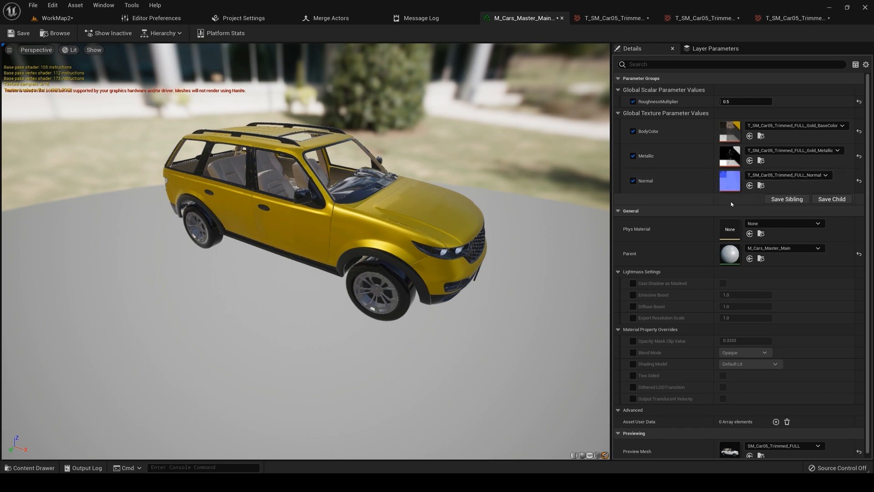
{"action": "key", "text": "ctrl+z"}
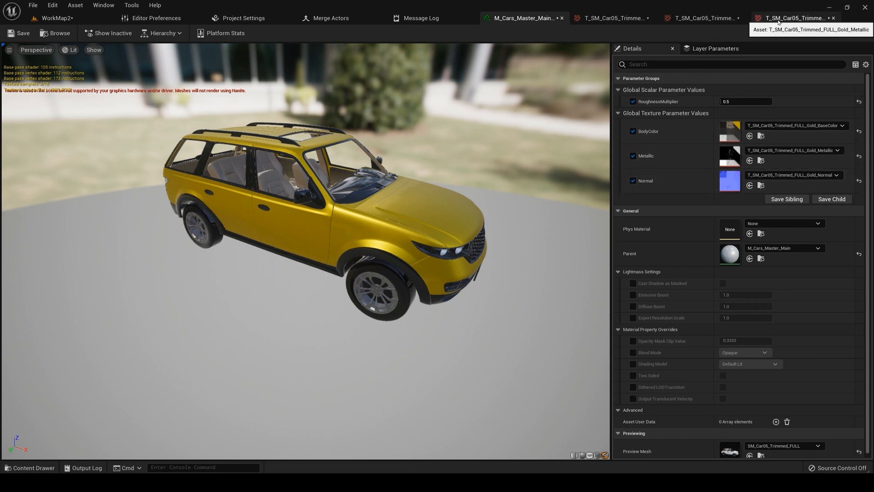
Step: Set the Maximum Texture Size of T_SM_Car05_Trimmed_FULL_Gold_Normal to 128
{"action": "scroll", "coordinate": [273, 218], "scroll_direction": "down", "scroll_amount": 3}
{"action": "scroll", "coordinate": [273, 218], "scroll_direction": "up", "scroll_amount": 2}
{"action": "left_click_drag", "start_coordinate": [273, 217], "coordinate": [278, 273]}
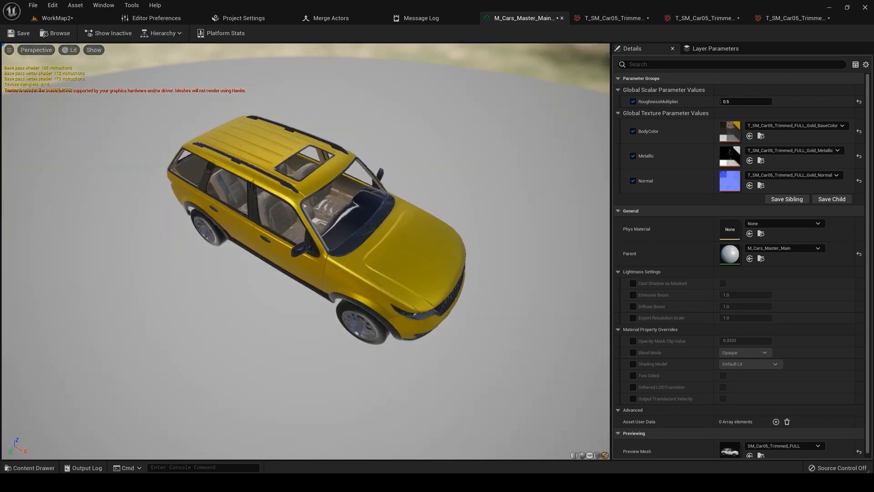
{"action": "scroll", "coordinate": [277, 228], "scroll_direction": "up", "scroll_amount": 3}
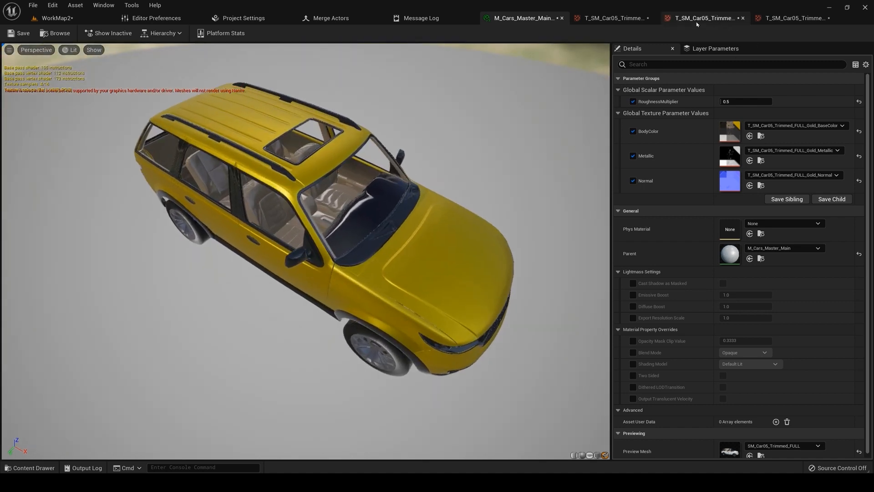
{"action": "left_click", "coordinate": [696, 19]}
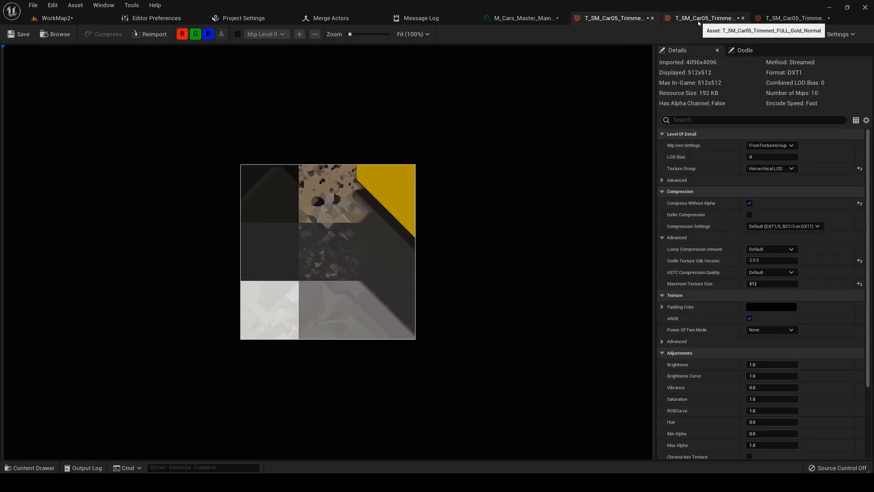
{"action": "left_click", "coordinate": [763, 284]}
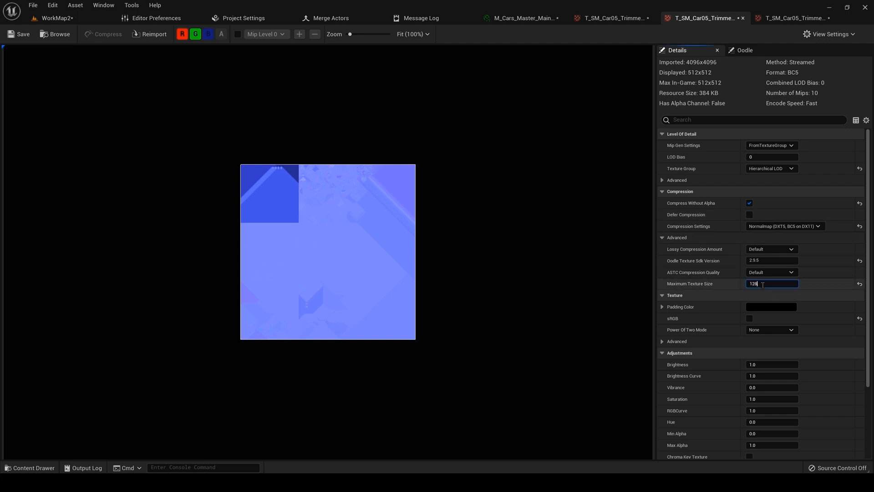
{"action": "key", "text": "Return"}
Step: Examine the car's surface detail with the reduced normal map in the material instance preview and the Car05 static mesh editor
{"action": "left_click", "coordinate": [523, 18]}
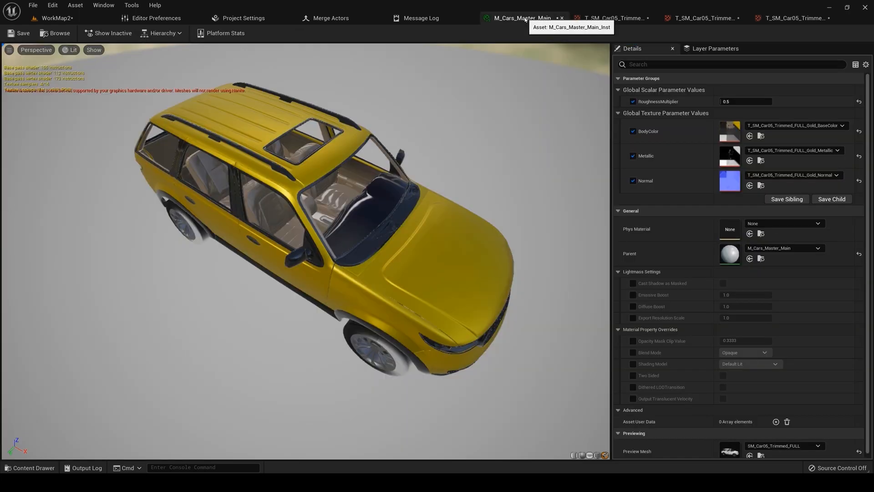
{"action": "right_click_drag", "start_coordinate": [473, 225], "coordinate": [473, 245]}
{"action": "left_click_drag", "start_coordinate": [473, 246], "coordinate": [568, 191]}
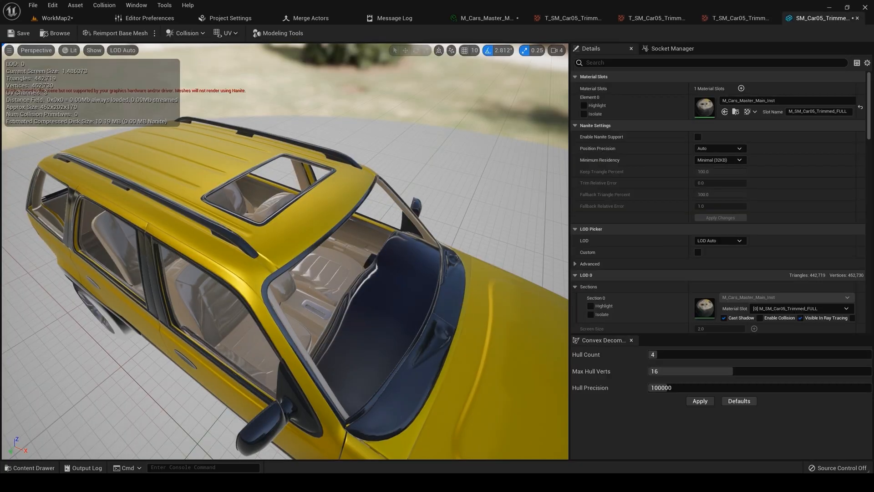
{"action": "scroll", "coordinate": [286, 250], "scroll_direction": "down", "scroll_amount": 5}
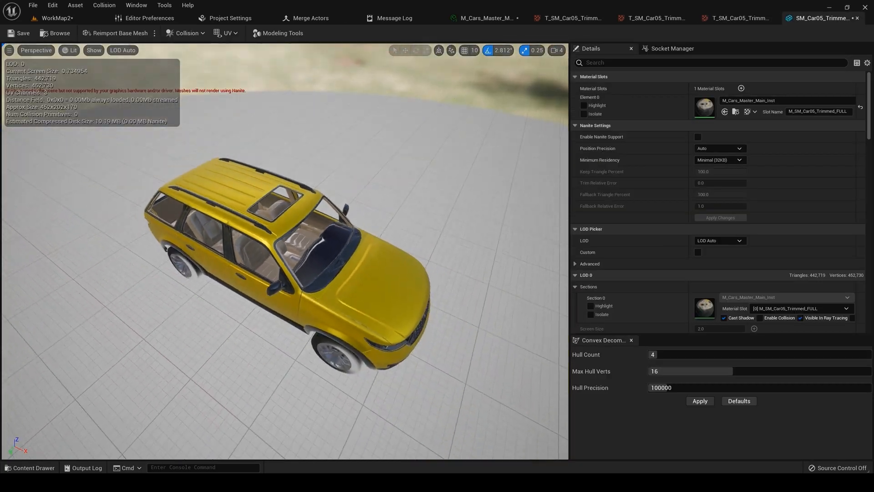
{"action": "scroll", "coordinate": [286, 250], "scroll_direction": "up", "scroll_amount": 10}
{"action": "right_click_drag", "start_coordinate": [286, 250], "coordinate": [285, 182]}
{"action": "left_click_drag", "start_coordinate": [285, 182], "coordinate": [410, 150]}
{"action": "mouse_move", "coordinate": [286, 250]}
{"action": "right_mouse_down"}
{"action": "mouse_move", "coordinate": [400, 178]}
{"action": "mouse_move", "coordinate": [423, 200]}
{"action": "mouse_move", "coordinate": [285, 248]}
{"action": "right_mouse_up"}
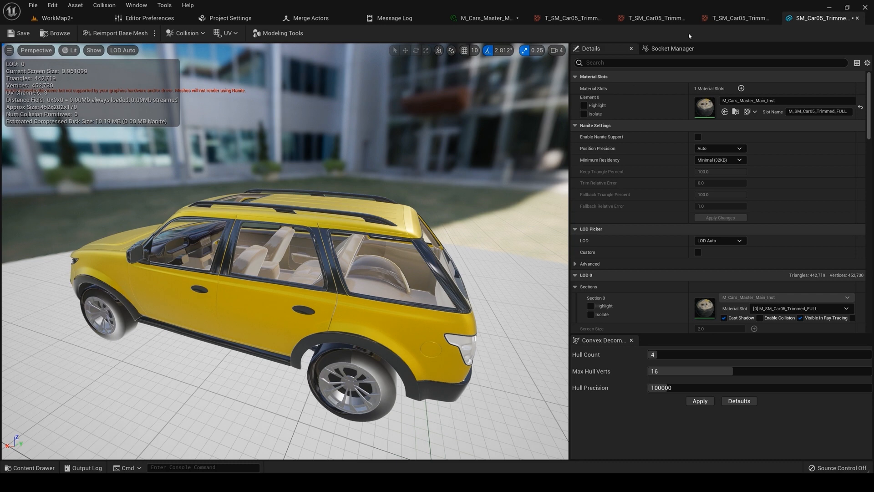
Step: Set the Maximum Texture Size of T_SM_Car05_Trimmed_FULL_Gold_BaseColor to 128
{"action": "left_click", "coordinate": [678, 19]}
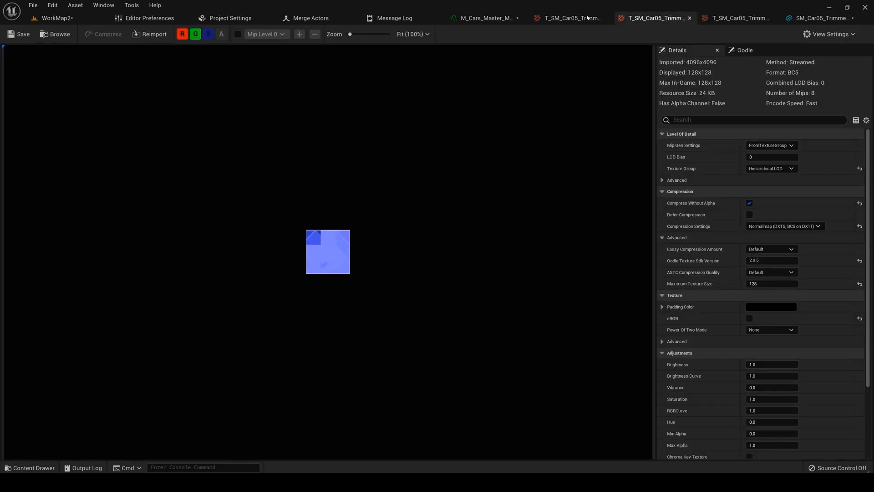
{"action": "left_click", "coordinate": [609, 17]}
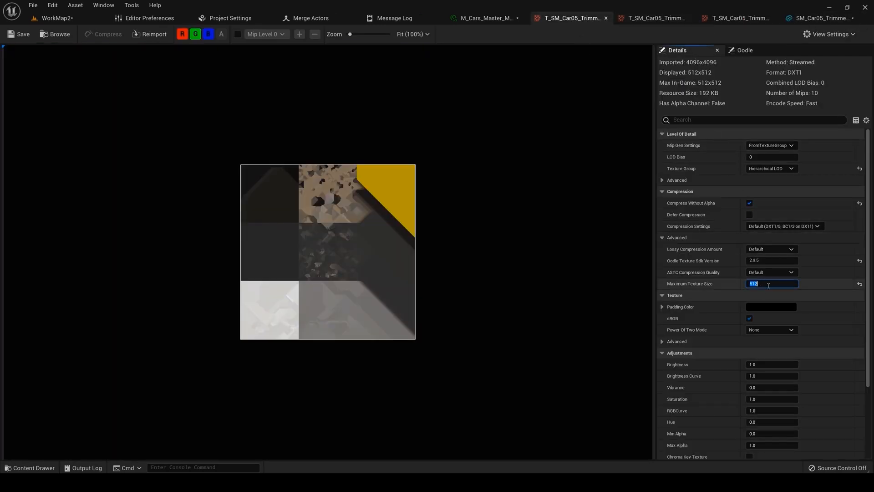
{"action": "type", "text": "128"}
{"action": "key", "text": "Return"}
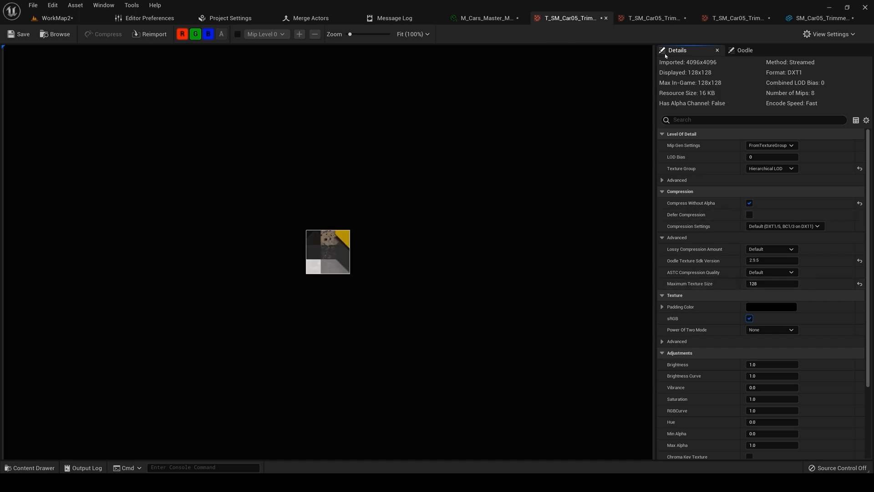
Step: Examine the car body, windows and wheels in the Car05 static mesh editor for quality loss from the smaller base color texture
{"action": "left_click", "coordinate": [815, 18]}
{"action": "right_click_drag", "start_coordinate": [487, 233], "coordinate": [514, 214]}
{"action": "key", "text": "a"}
{"action": "key", "text": "d"}
{"action": "right_click_drag", "start_coordinate": [288, 292], "coordinate": [382, 303]}
{"action": "key", "text": "a"}
{"action": "key", "text": "w"}
{"action": "key", "text": "f"}
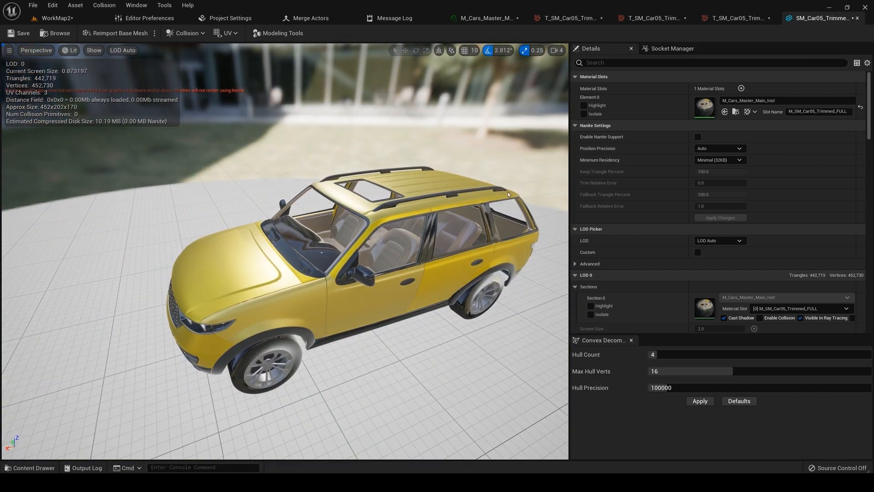
Step: Set the Gold BaseColor texture's Maximum Texture Size to 256 and inspect the front of the car in the static mesh editor
{"action": "left_click", "coordinate": [568, 18]}
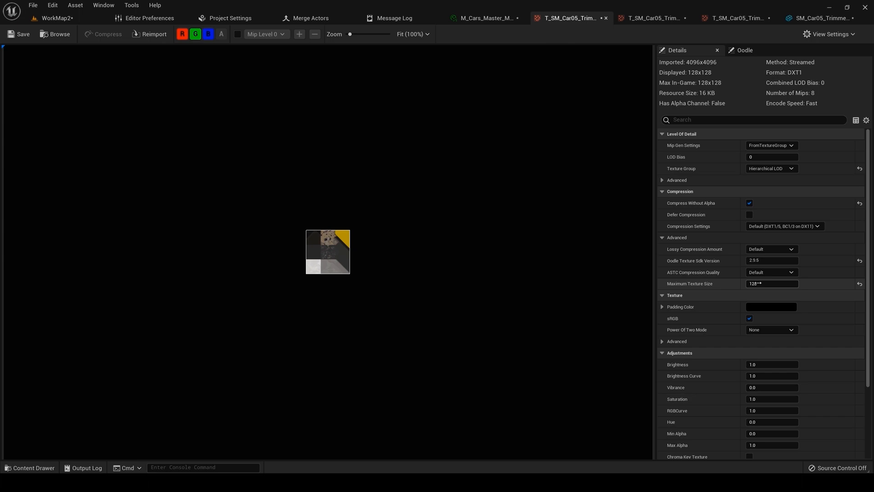
{"action": "key", "text": "Return"}
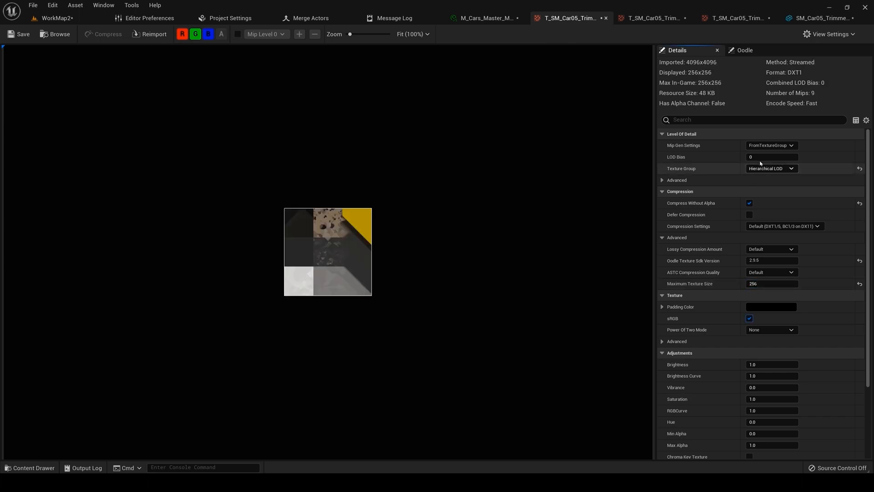
{"action": "left_click", "coordinate": [804, 23]}
{"action": "mouse_move", "coordinate": [457, 274]}
{"action": "right_mouse_down"}
{"action": "mouse_move", "coordinate": [476, 283]}
{"action": "mouse_move", "coordinate": [457, 277]}
{"action": "right_mouse_up"}
{"action": "key", "text": "w"}
{"action": "key", "text": "a"}
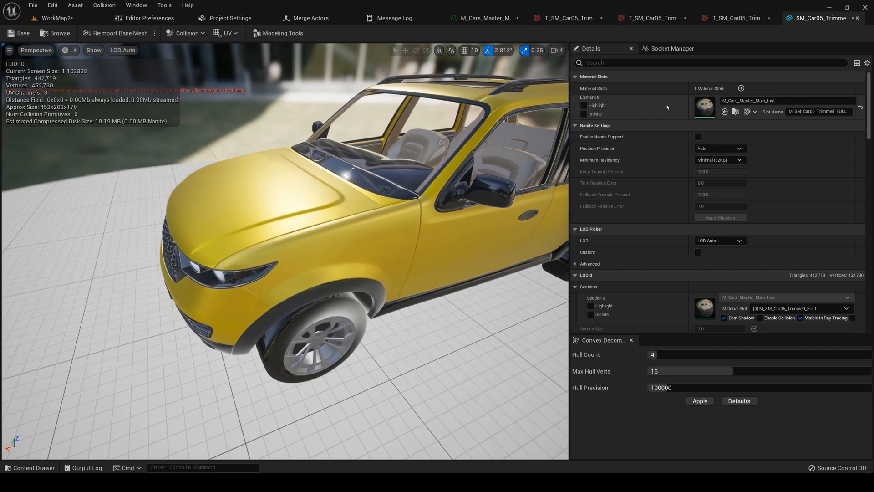
Step: Set the Gold BaseColor texture's Maximum Texture Size to 512
{"action": "left_click", "coordinate": [569, 18]}
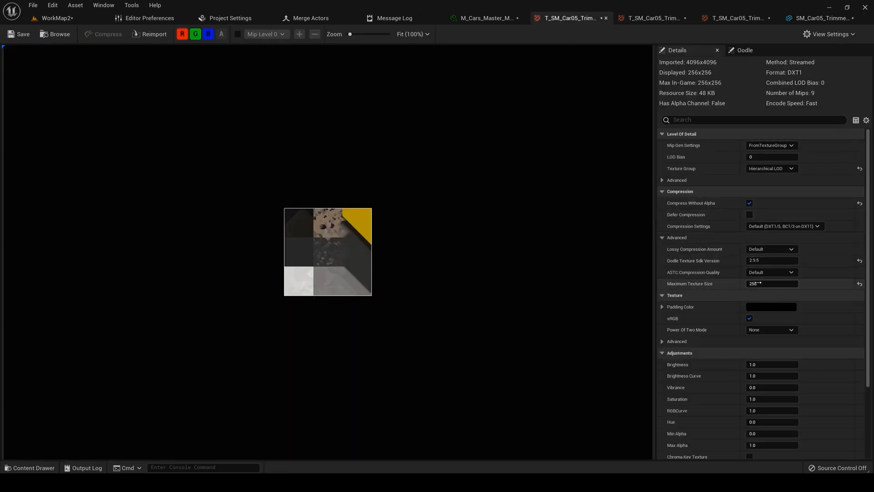
{"action": "type", "text": "12"}
{"action": "key", "text": "Return"}
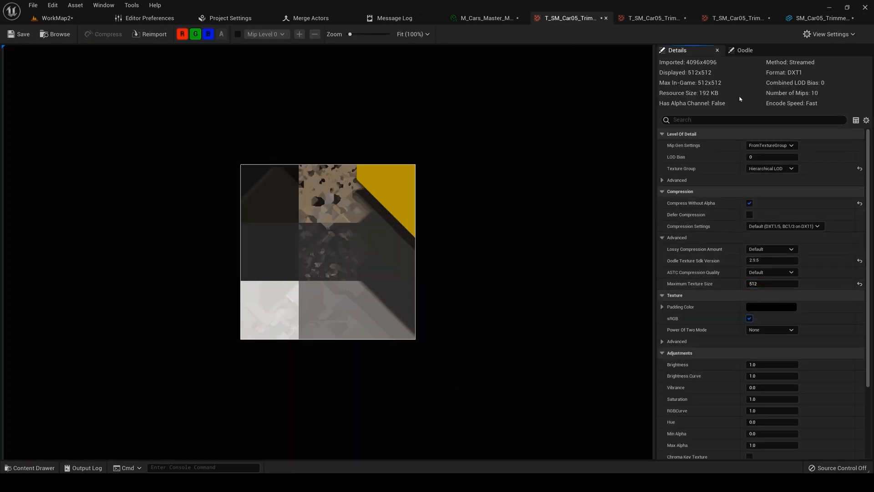
Step: Examine the car's front and side in the Car05 static mesh editor with the enlarged Gold base color texture
{"action": "left_click", "coordinate": [801, 18]}
{"action": "left_click_drag", "start_coordinate": [485, 236], "coordinate": [505, 207], "text": "alt"}
{"action": "scroll", "coordinate": [407, 211], "scroll_direction": "down", "scroll_amount": 5}
{"action": "right_click_drag", "start_coordinate": [437, 221], "coordinate": [485, 227]}
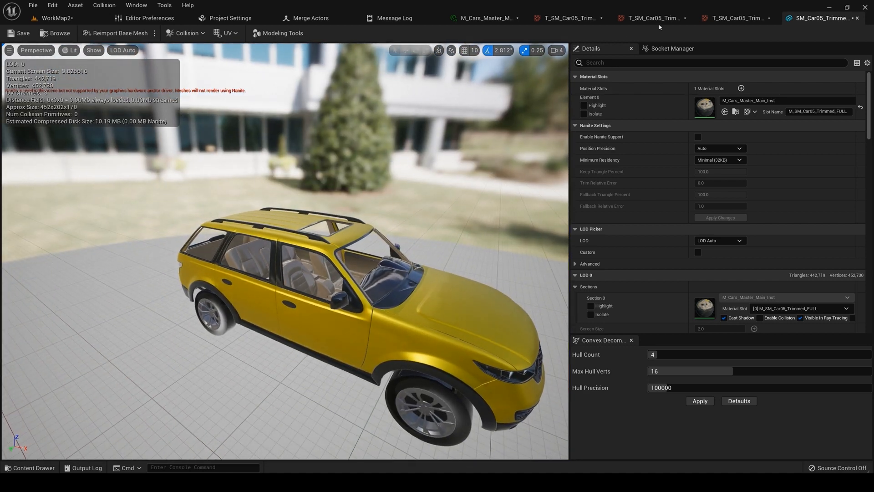
Step: Set the Maximum Texture Size of T_SM_Car05_Trimmed_FULL_Gold_Normal to 256
{"action": "left_click", "coordinate": [728, 18]}
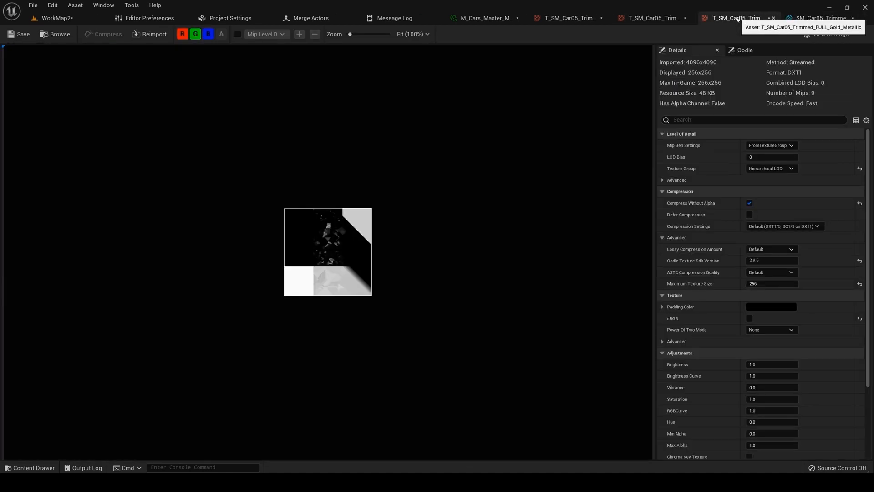
{"action": "left_click", "coordinate": [654, 18]}
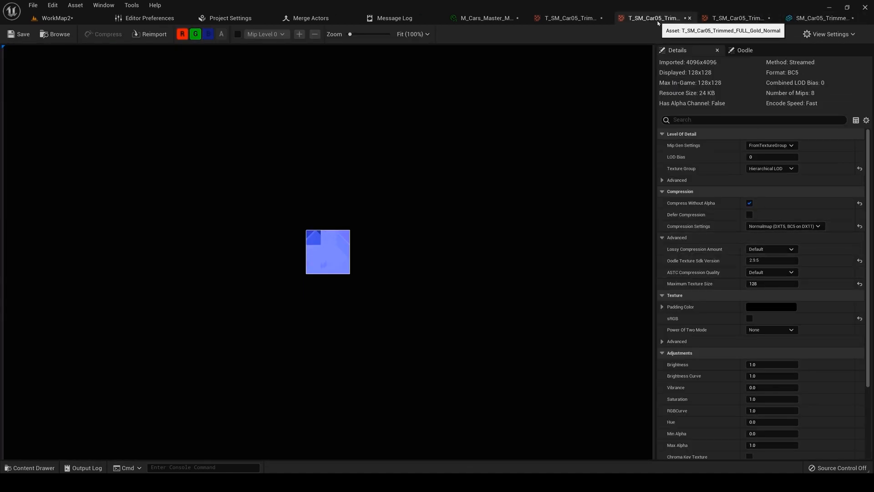
{"action": "left_click", "coordinate": [759, 288]}
{"action": "type", "text": "256"}
{"action": "key", "text": "Return"}
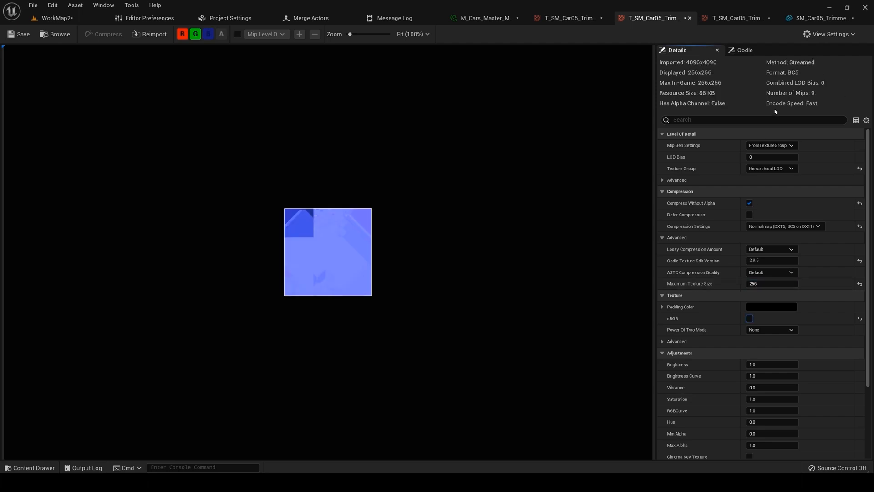
Step: Check the car in the static mesh editor and set the Gold Normal texture's Maximum Texture Size to 128
{"action": "left_click", "coordinate": [810, 21]}
{"action": "right_click_drag", "start_coordinate": [327, 237], "coordinate": [289, 232]}
{"action": "key", "text": "s"}
{"action": "left_click", "coordinate": [669, 19]}
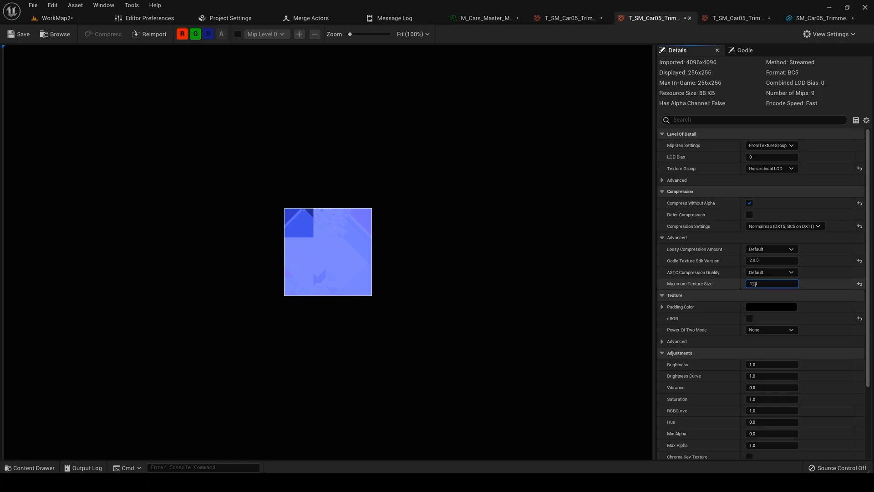
Step: Examine the Car05 body, windows and wheels from several angles and distances to judge the reduced normal map
{"action": "left_click", "coordinate": [819, 18]}
{"action": "left_click_drag", "start_coordinate": [438, 252], "coordinate": [377, 291]}
{"action": "right_click_drag", "start_coordinate": [378, 291], "coordinate": [387, 237]}
{"action": "left_click_drag", "start_coordinate": [387, 236], "coordinate": [437, 201]}
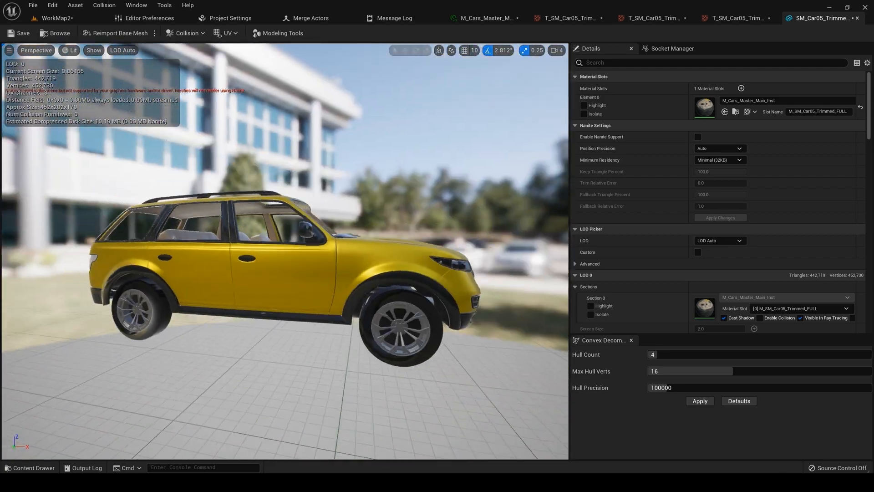
{"action": "right_click_drag", "start_coordinate": [437, 200], "coordinate": [446, 173]}
{"action": "left_click_drag", "start_coordinate": [446, 173], "coordinate": [409, 209]}
{"action": "mouse_move", "coordinate": [410, 209]}
{"action": "right_mouse_down"}
{"action": "mouse_move", "coordinate": [396, 245]}
{"action": "mouse_move", "coordinate": [405, 218]}
{"action": "right_mouse_up"}
{"action": "left_click_drag", "start_coordinate": [405, 219], "coordinate": [389, 192]}
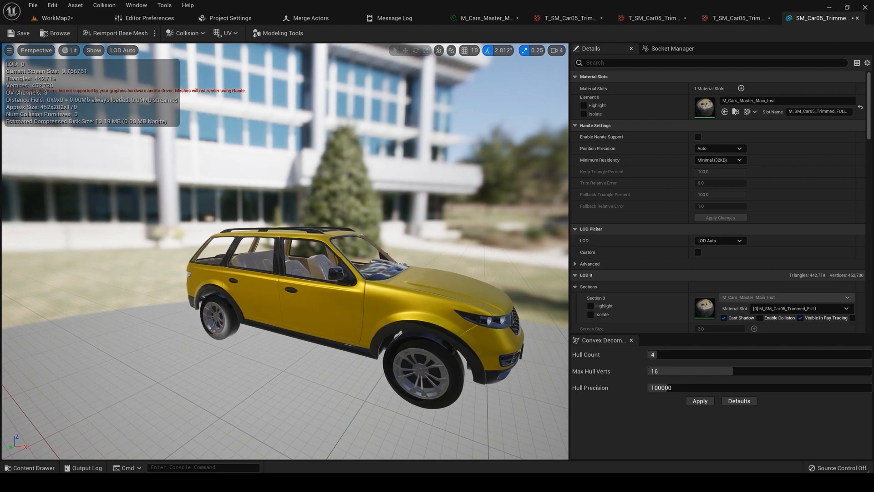
{"action": "mouse_move", "coordinate": [389, 192]}
{"action": "right_mouse_down"}
{"action": "mouse_move", "coordinate": [401, 146]}
{"action": "mouse_move", "coordinate": [394, 200]}
{"action": "right_mouse_up"}
{"action": "left_click_drag", "start_coordinate": [394, 200], "coordinate": [360, 242]}
{"action": "right_click_drag", "start_coordinate": [360, 241], "coordinate": [357, 268]}
{"action": "left_click_drag", "start_coordinate": [357, 268], "coordinate": [392, 248]}
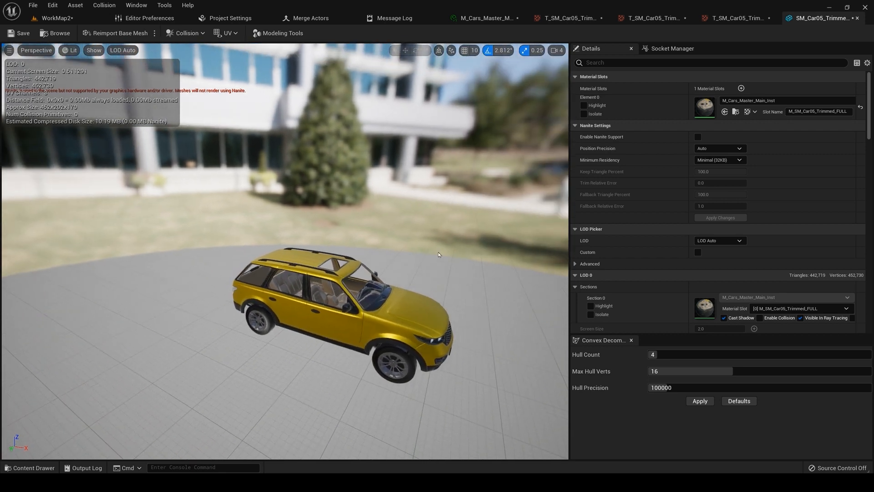
Step: Try another Maximum Texture Size on the Gold Metallic texture, compare the car's appearance, and undo the size change
{"action": "left_click", "coordinate": [727, 19]}
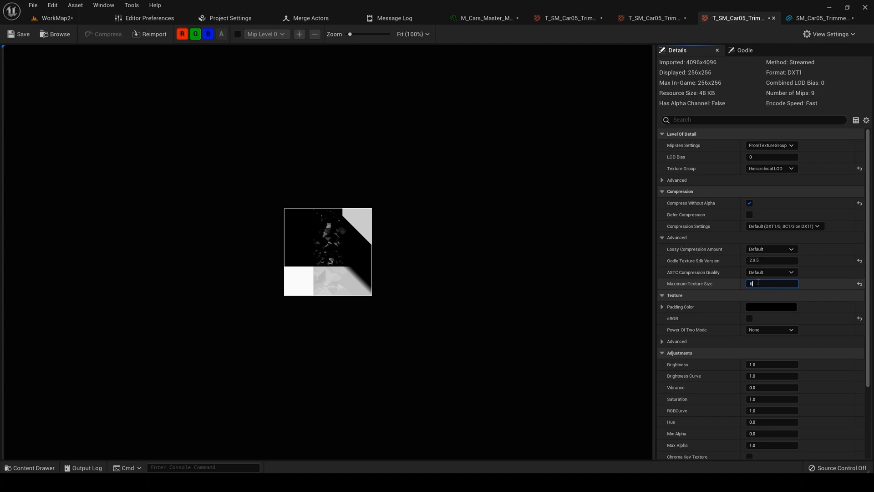
{"action": "key", "text": "Return"}
{"action": "left_click", "coordinate": [819, 18]}
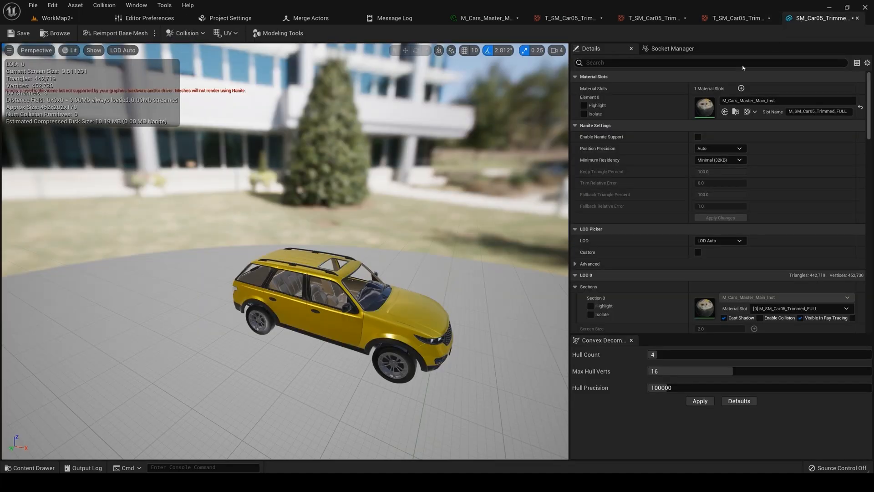
{"action": "left_click_drag", "start_coordinate": [453, 293], "coordinate": [201, 314]}
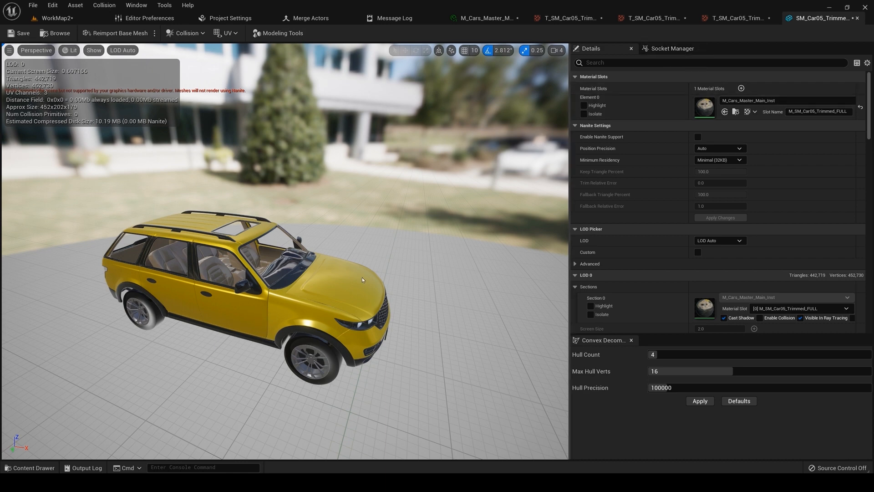
{"action": "key", "text": "ctrl+z"}
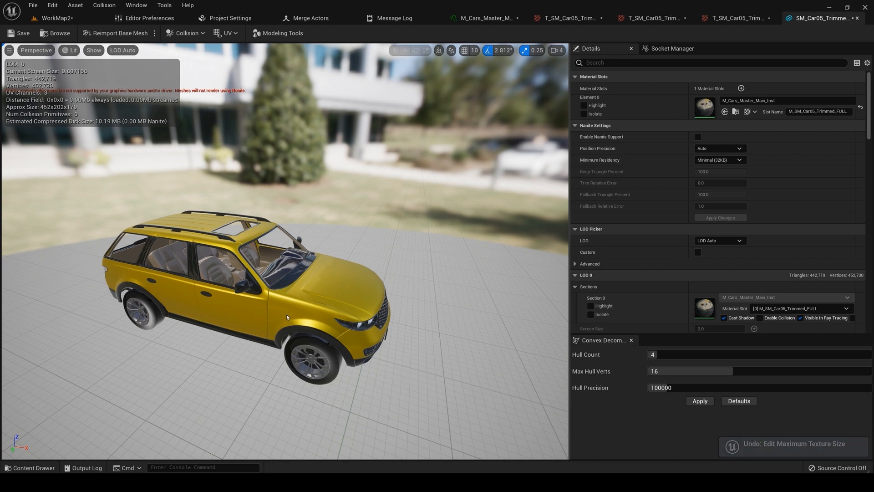
Step: Set the Maximum Texture Size of T_SM_Car05_Trimmed_FULL_Gold_Metallic to 512
{"action": "left_click", "coordinate": [654, 18]}
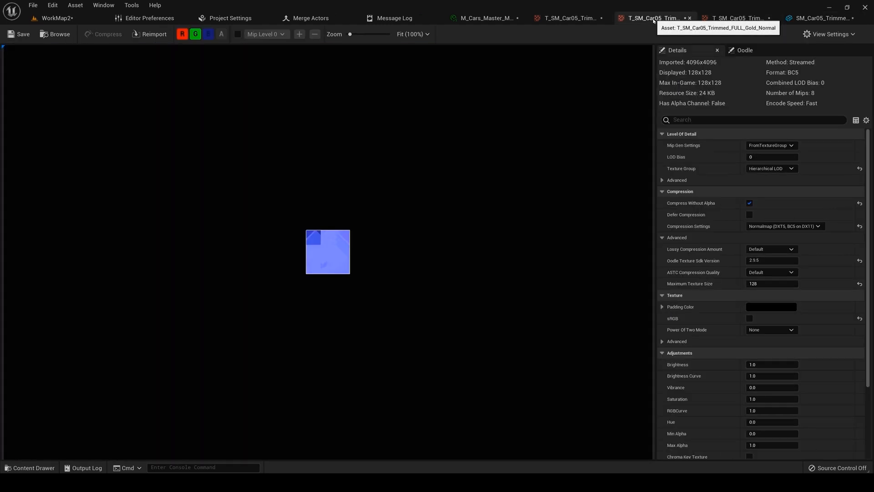
{"action": "left_click", "coordinate": [586, 18]}
{"action": "left_click", "coordinate": [738, 18]}
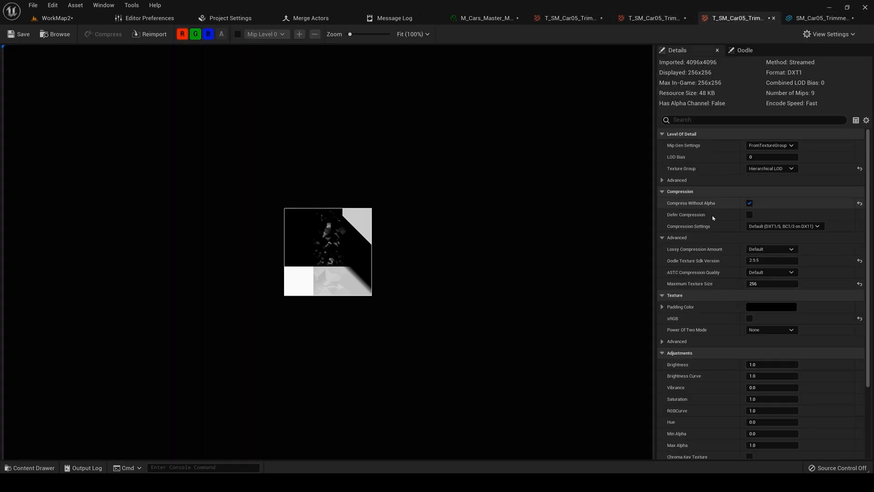
{"action": "left_click", "coordinate": [761, 283]}
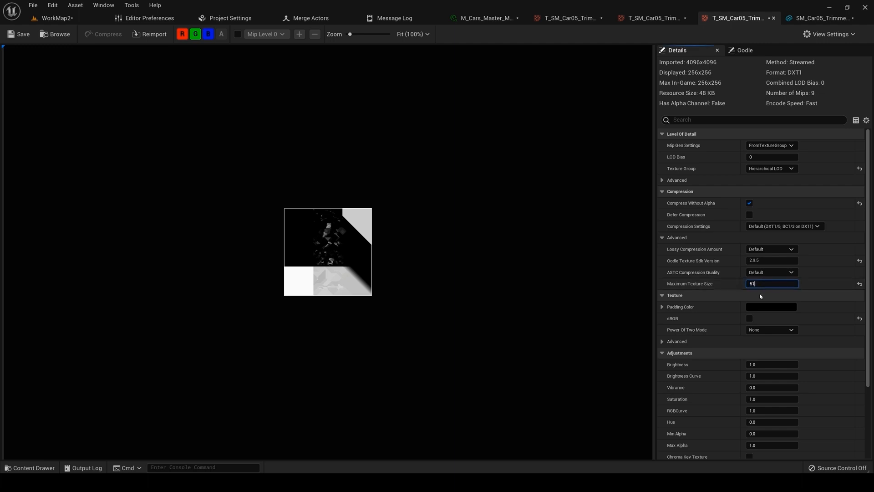
{"action": "key", "text": "Return"}
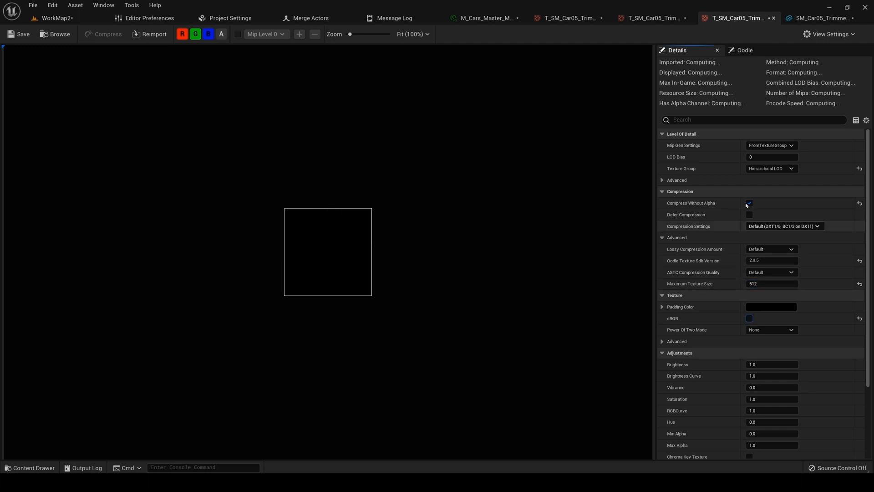
Step: Examine the car's paint, wheels and rear in the static mesh editor for the effect of the larger metallic texture
{"action": "left_click", "coordinate": [819, 18]}
{"action": "left_click_drag", "start_coordinate": [291, 273], "coordinate": [223, 291], "text": "alt"}
{"action": "scroll", "coordinate": [284, 273], "scroll_direction": "up", "scroll_amount": 5}
{"action": "scroll", "coordinate": [285, 273], "scroll_direction": "down", "scroll_amount": 5}
{"action": "scroll", "coordinate": [284, 273], "scroll_direction": "up", "scroll_amount": 5}
{"action": "right_click_drag", "start_coordinate": [284, 273], "coordinate": [255, 216]}
{"action": "key", "text": "s"}
{"action": "key", "text": "w"}
{"action": "key", "text": "s"}
{"action": "key", "text": "d"}
{"action": "key", "text": "a"}
{"action": "right_click_drag", "start_coordinate": [537, 112], "coordinate": [555, 133]}
{"action": "key", "text": "a"}
{"action": "key", "text": "w"}
{"action": "key", "text": "s"}
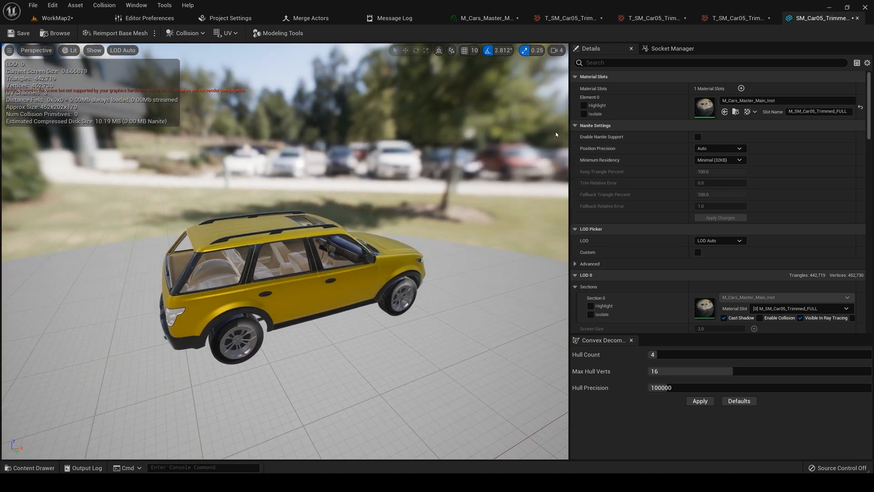
Step: Return to the WorkMap2 level and open T_SM_Car05_Trimmed_FULL_Gold_BaseColor from the Car05 Gold folder
{"action": "left_click", "coordinate": [737, 18]}
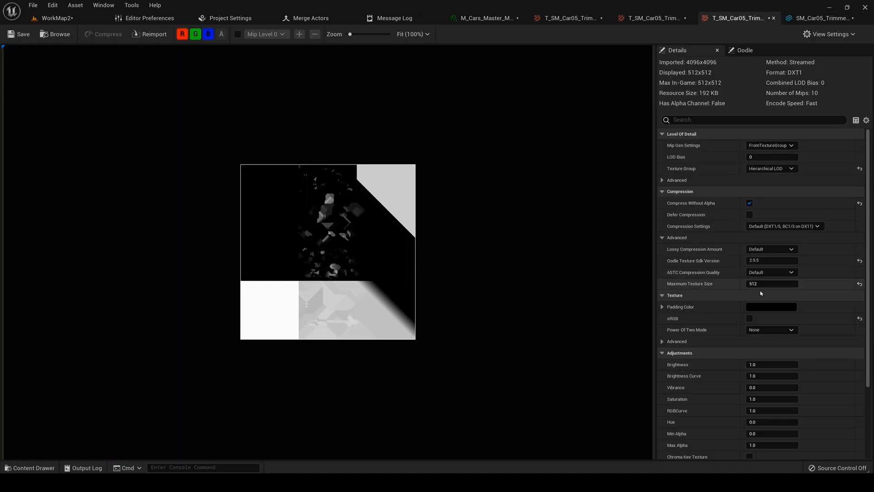
{"action": "left_click", "coordinate": [774, 18]}
{"action": "left_click", "coordinate": [52, 18]}
{"action": "left_click", "coordinate": [255, 427]}
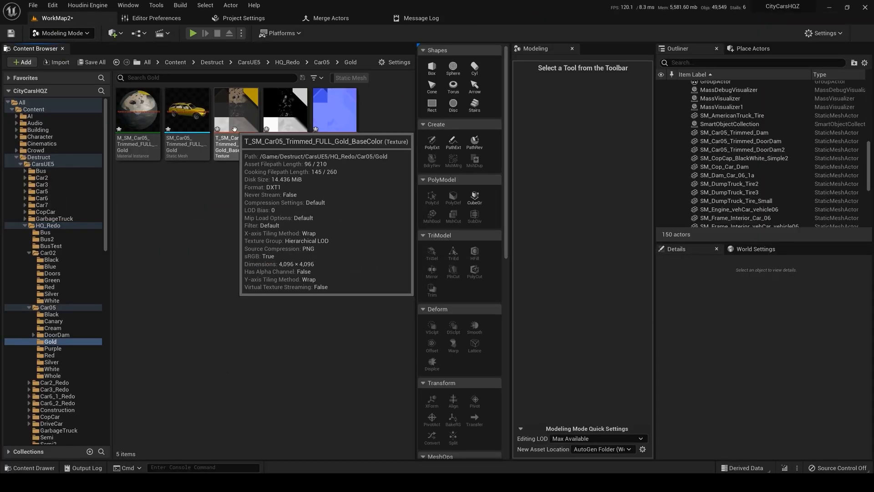
{"action": "double_click", "coordinate": [234, 129]}
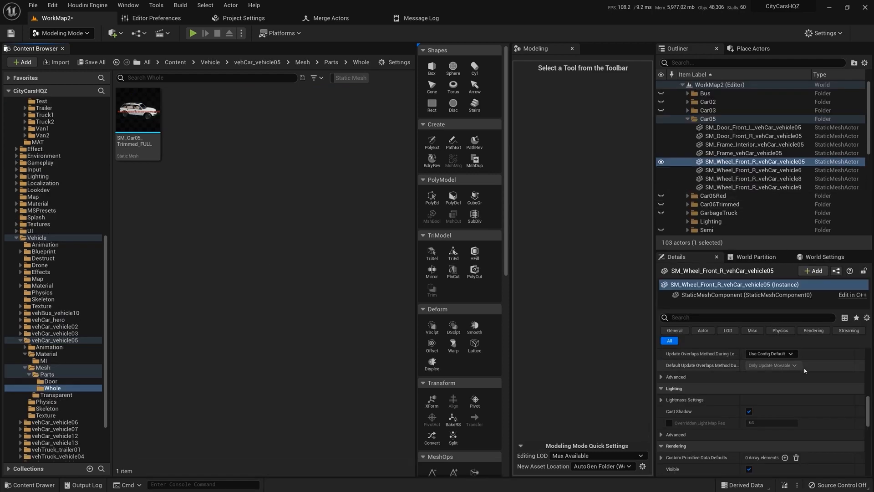
{"action": "scroll", "coordinate": [802, 370], "scroll_direction": "down", "scroll_amount": 2}
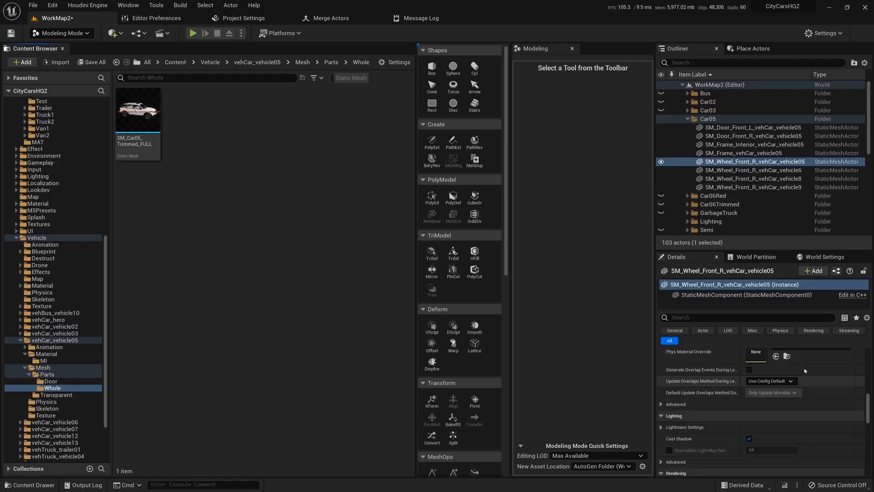
{"action": "scroll", "coordinate": [802, 371], "scroll_direction": "up", "scroll_amount": 8}
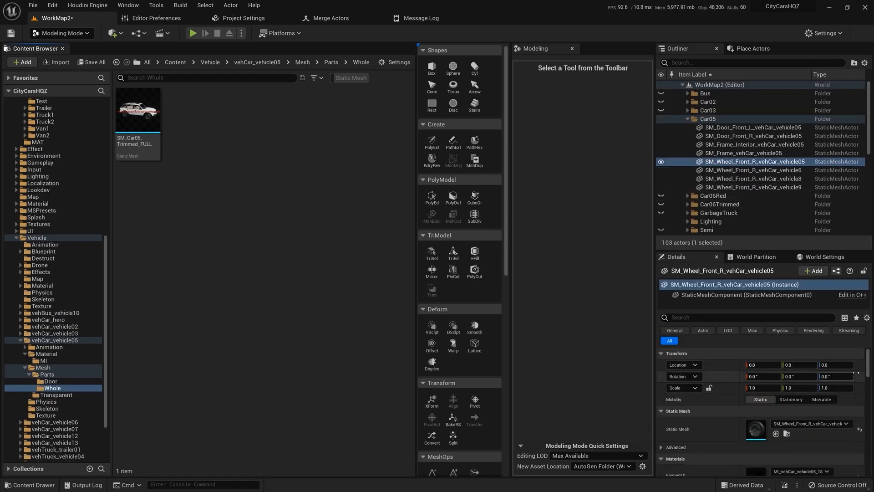
{"action": "left_click", "coordinate": [836, 377]}
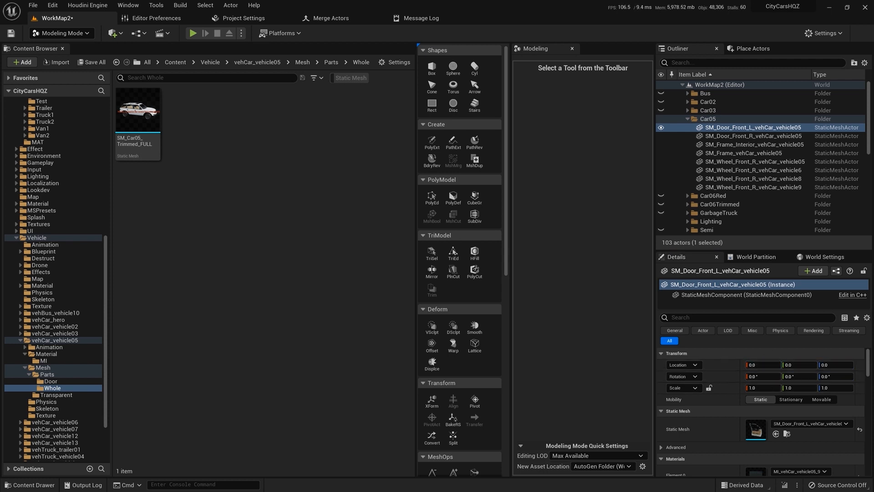
{"action": "key", "text": "Escape"}
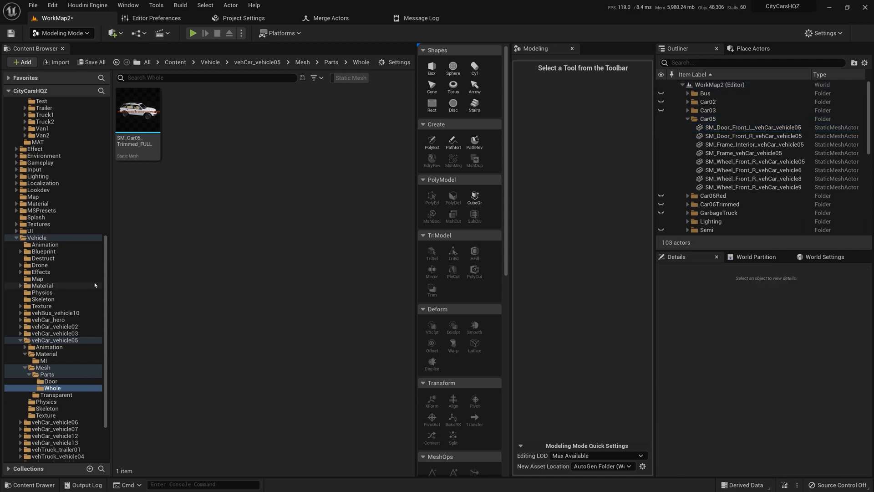
Step: Duplicate SM_Car05_Trimmed_Full in the HQ_Redo/Car05/Whole folder and name the copy SM_Car05_Trimmed_Small
{"action": "scroll", "coordinate": [98, 228], "scroll_direction": "up", "scroll_amount": 6}
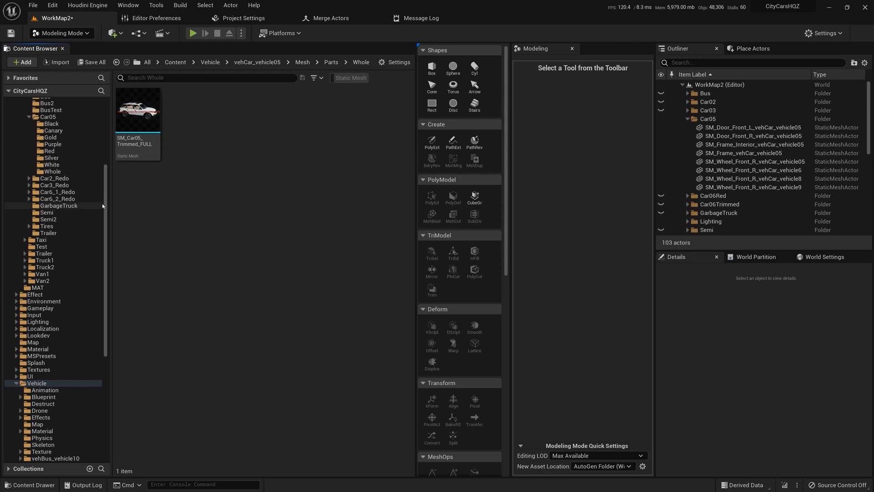
{"action": "scroll", "coordinate": [105, 200], "scroll_direction": "up", "scroll_amount": 3}
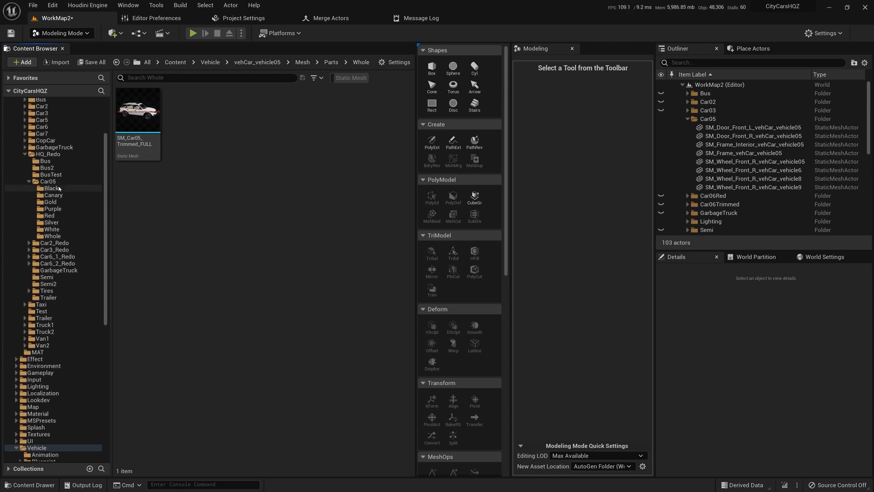
{"action": "left_click", "coordinate": [54, 235]}
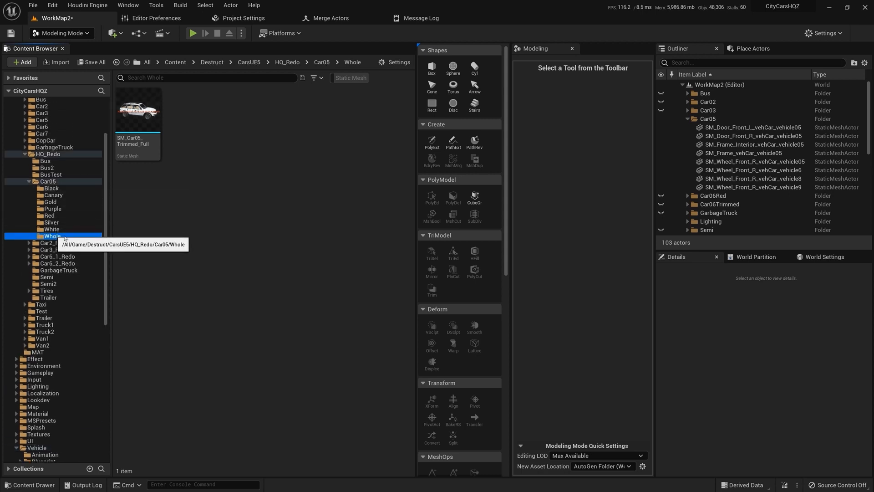
{"action": "right_click", "coordinate": [146, 128]}
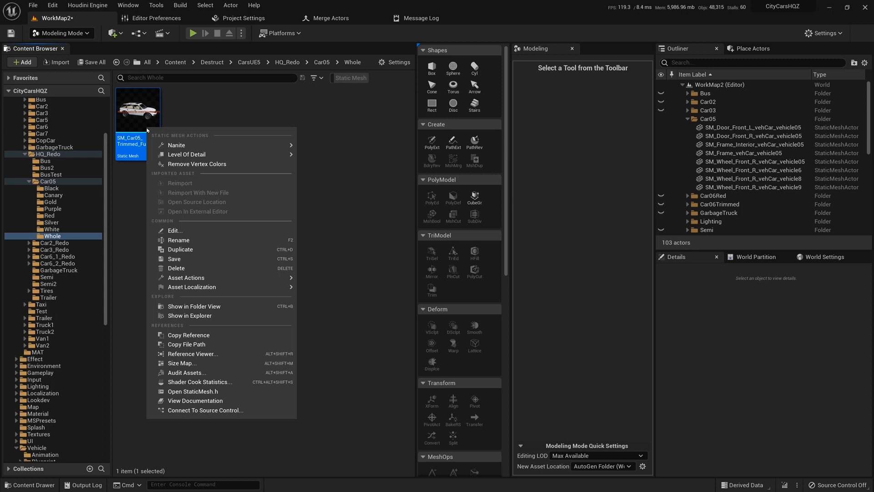
{"action": "left_click", "coordinate": [184, 249]}
{"action": "key", "text": "Right"}
{"action": "key", "text": "BackSpace"}
{"action": "key", "text": "BackSpace"}
{"action": "key", "text": "BackSpace"}
{"action": "key", "text": "BackSpace"}
{"action": "key", "text": "BackSpace"}
{"action": "type", "text": "Small"}
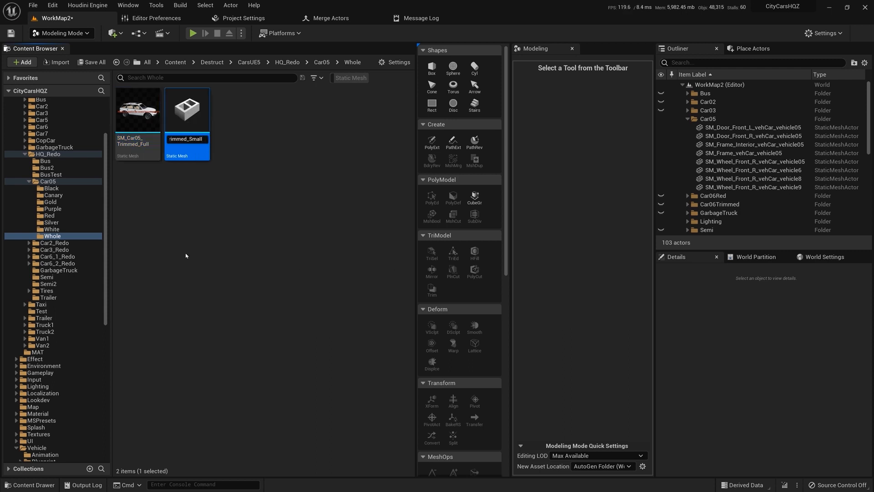
{"action": "left_click", "coordinate": [185, 253]}
Step: Open SM_Car05_Trimmed_Small in the static mesh editor and locate its LOD 0 Reduction Settings with the whole car framed
{"action": "double_click", "coordinate": [186, 111]}
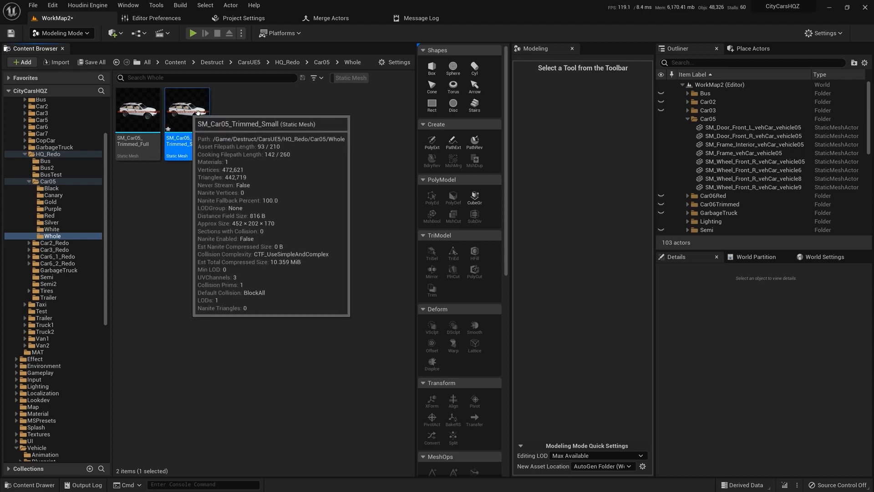
{"action": "scroll", "coordinate": [722, 221], "scroll_direction": "down", "scroll_amount": 2}
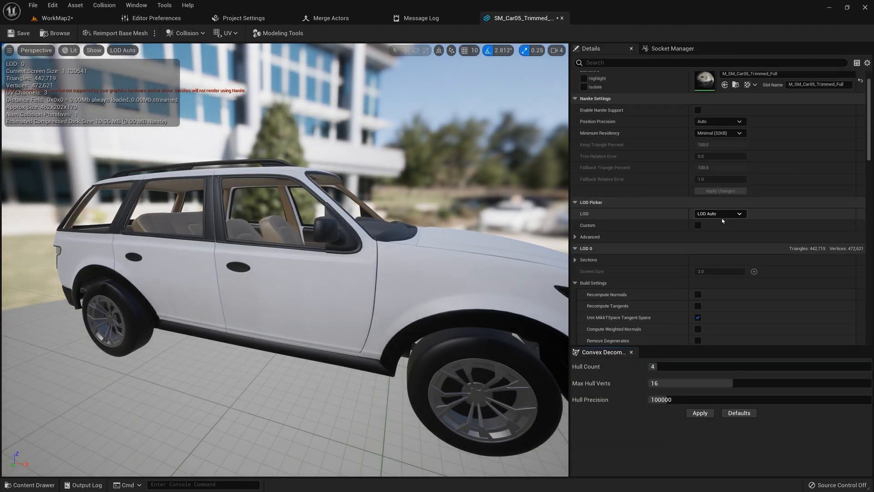
{"action": "scroll", "coordinate": [722, 220], "scroll_direction": "down", "scroll_amount": 15}
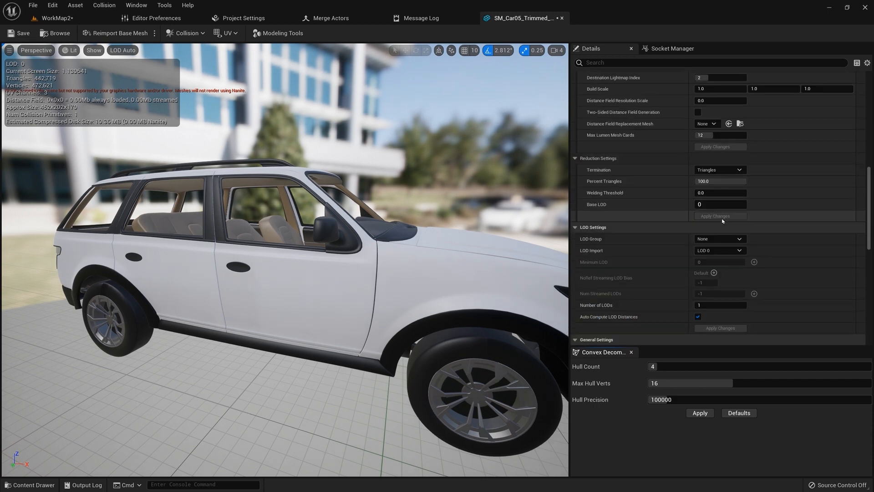
{"action": "scroll", "coordinate": [722, 221], "scroll_direction": "down", "scroll_amount": 4}
{"action": "scroll", "coordinate": [723, 222], "scroll_direction": "up", "scroll_amount": 8}
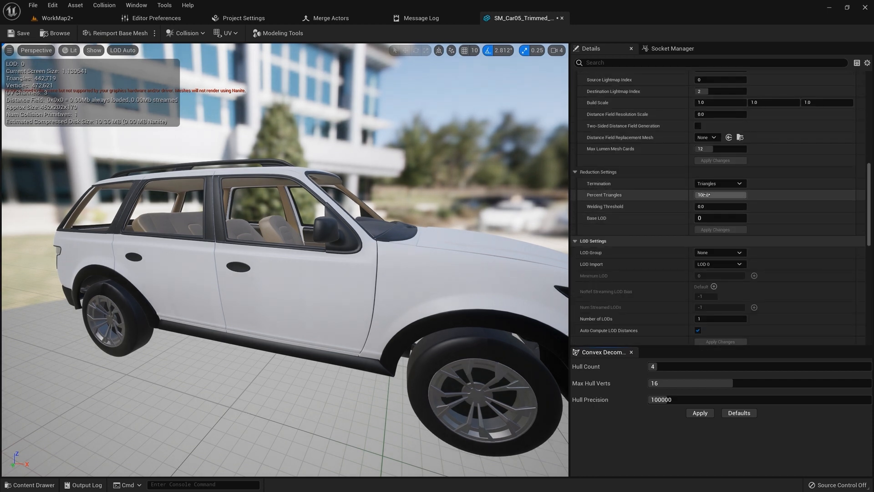
{"action": "right_click_drag", "start_coordinate": [400, 241], "coordinate": [396, 280]}
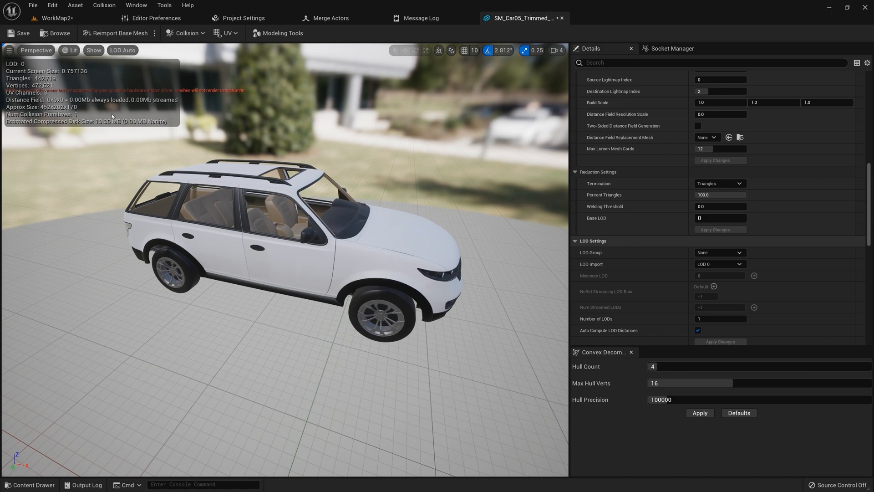
Step: Try reducing SM_Car05_Trimmed_Small to 15 percent triangles, apply the change and examine the car's body and wheels
{"action": "left_click", "coordinate": [719, 196]}
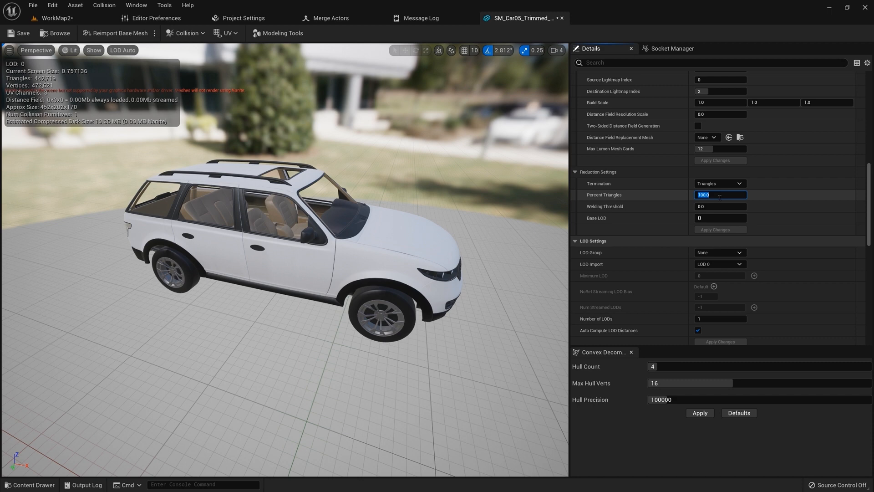
{"action": "type", "text": "15"}
{"action": "key", "text": "Tab"}
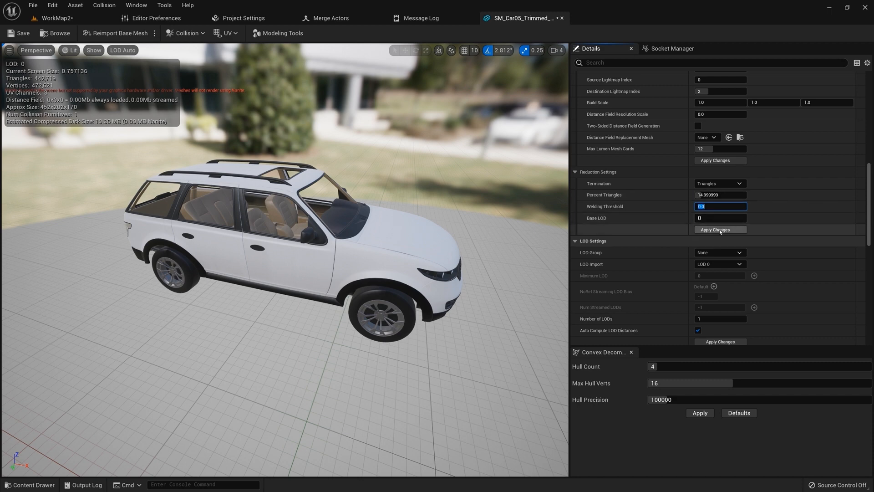
{"action": "left_click", "coordinate": [720, 231]}
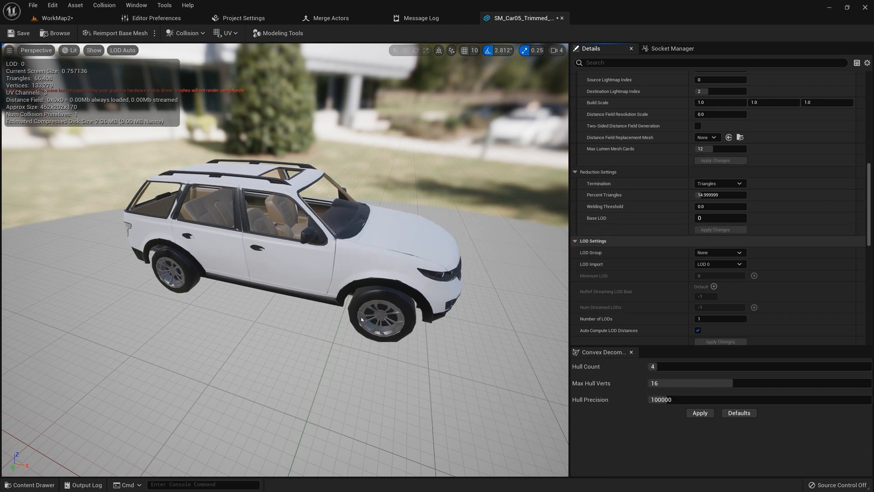
{"action": "right_click_drag", "start_coordinate": [322, 279], "coordinate": [300, 284]}
{"action": "key", "text": "w"}
{"action": "key", "text": "s"}
{"action": "key", "text": "s"}
{"action": "key", "text": "w"}
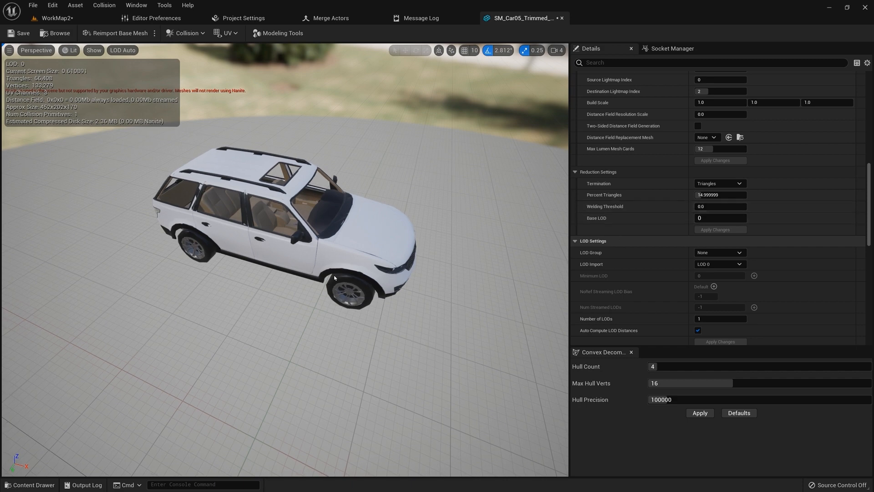
Step: Set the mesh's Percent Triangles to 20 and inspect the door handles, window frames and interior up close
{"action": "left_click", "coordinate": [711, 195]}
{"action": "type", "text": "20"}
{"action": "key", "text": "Return"}
{"action": "left_click_drag", "start_coordinate": [301, 297], "coordinate": [268, 253]}
{"action": "key", "text": "w"}
{"action": "right_click_drag", "start_coordinate": [269, 253], "coordinate": [318, 269]}
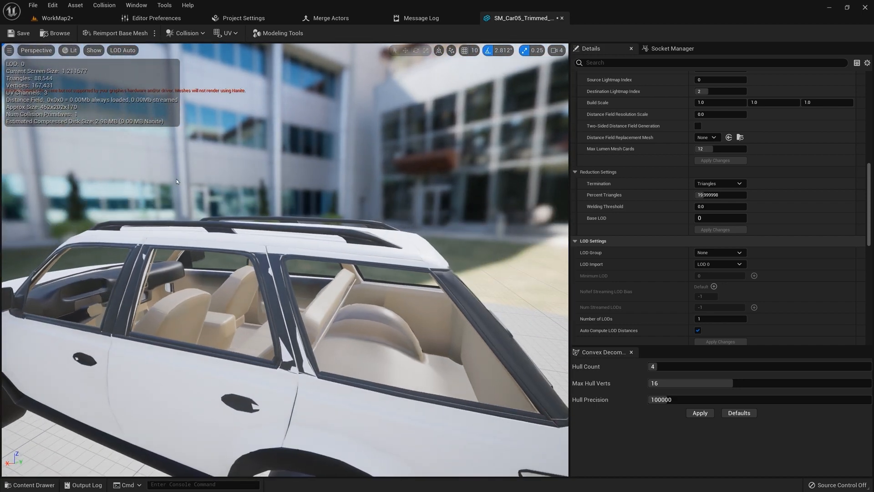
Step: Restore Percent Triangles to 100 in the Reduction Settings and check the full-detail car
{"action": "left_click", "coordinate": [696, 195]}
{"action": "type", "text": "100"}
{"action": "key", "text": "Return"}
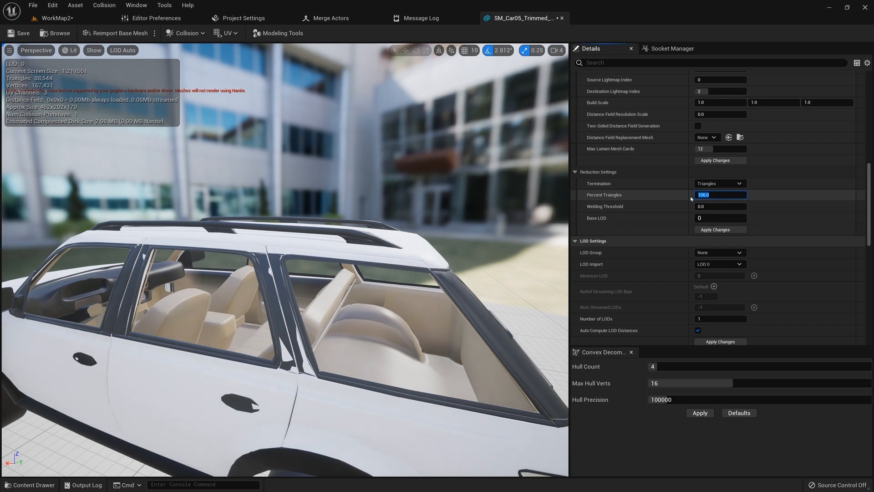
{"action": "mouse_move", "coordinate": [382, 291]}
{"action": "right_mouse_down"}
{"action": "mouse_move", "coordinate": [368, 312]}
{"action": "mouse_move", "coordinate": [386, 305]}
{"action": "mouse_move", "coordinate": [359, 314]}
{"action": "mouse_move", "coordinate": [182, 308]}
{"action": "mouse_move", "coordinate": [201, 321]}
{"action": "mouse_move", "coordinate": [395, 283]}
{"action": "right_mouse_up"}
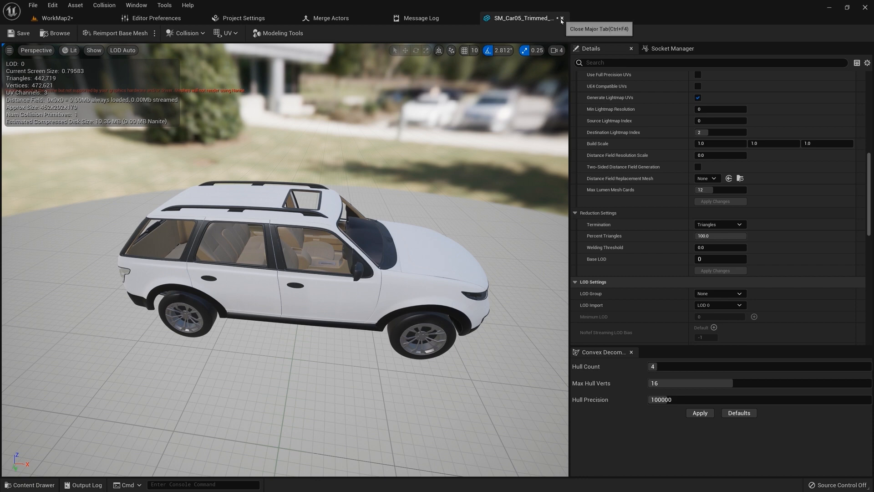
Step: Close the editor of SM_Car05_Trimmed_Small and return to the WorkMap2 level
{"action": "left_click", "coordinate": [561, 17]}
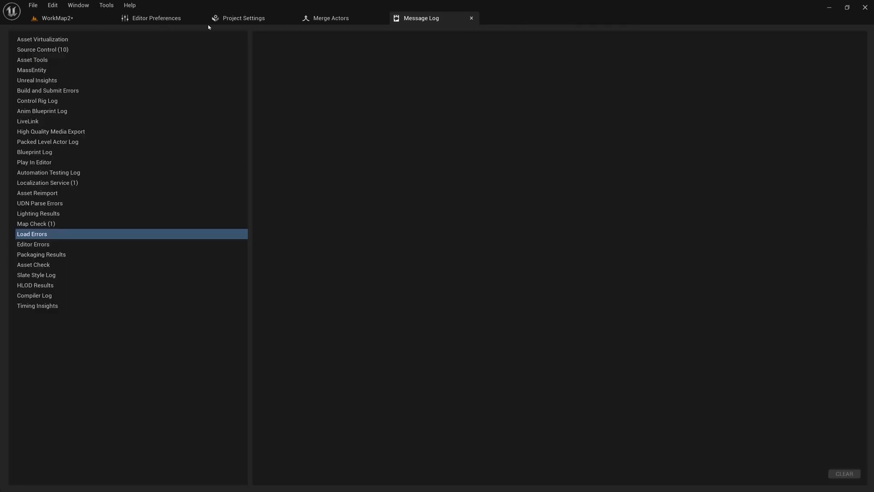
{"action": "left_click", "coordinate": [56, 17]}
{"action": "left_click", "coordinate": [32, 5]}
{"action": "left_click", "coordinate": [284, 220]}
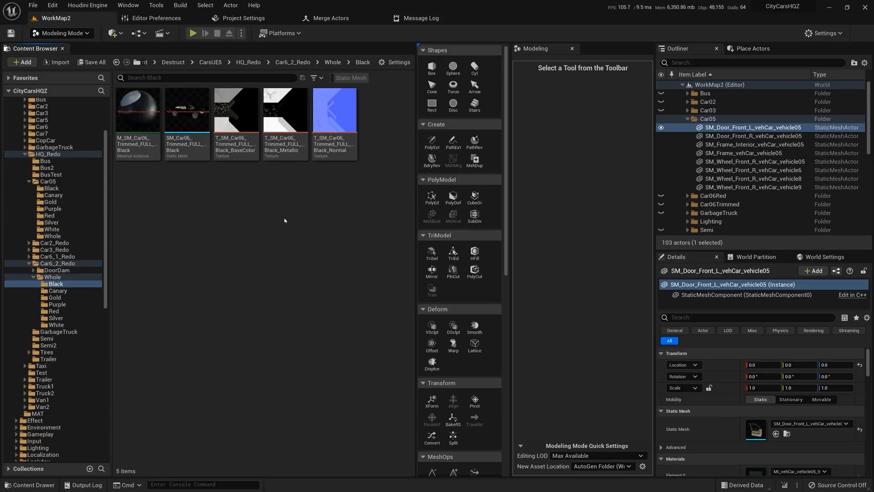